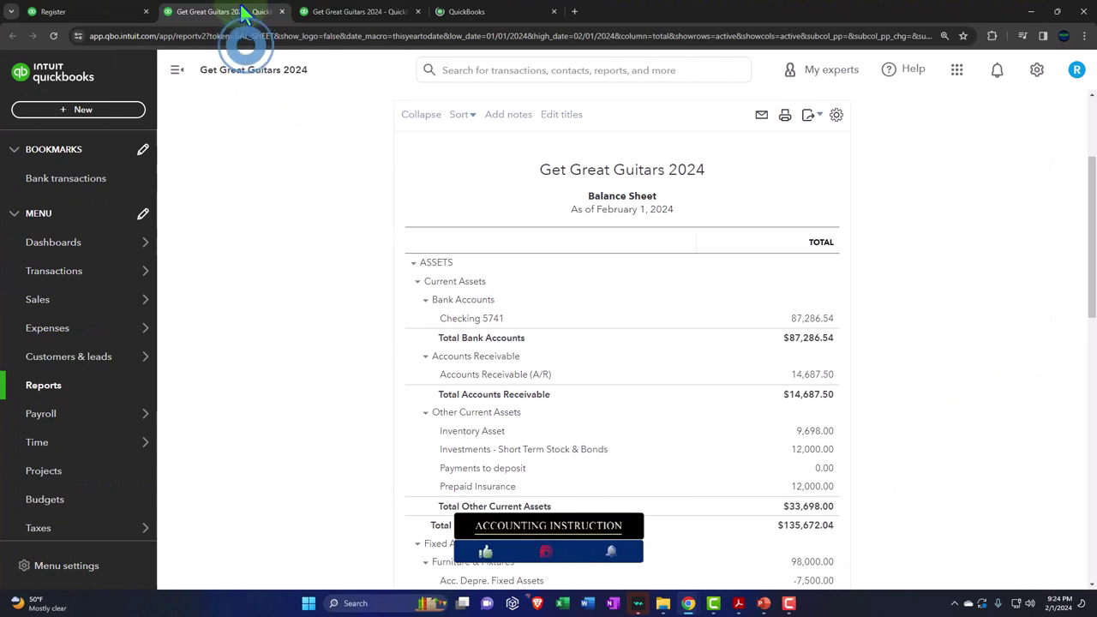
# Step: Set the Balance Sheet report period to 01/01/2024 through 02/29/2024, with the navigation sidebar collapsed
pyautogui.click(176, 70)
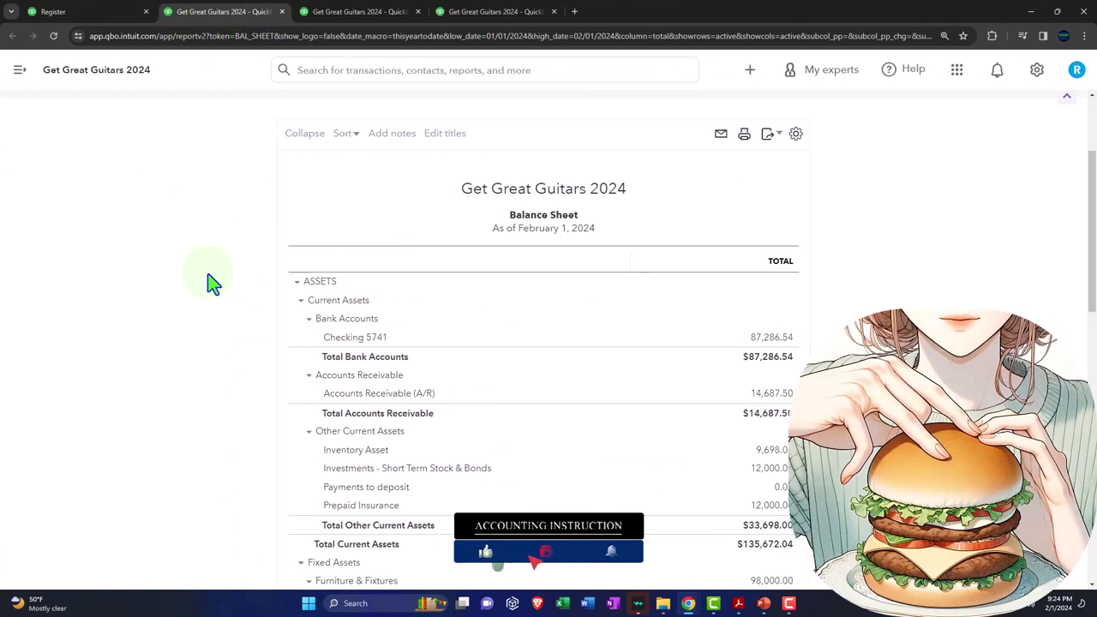
pyautogui.scroll(2, 214, 265)
pyautogui.click(233, 182)
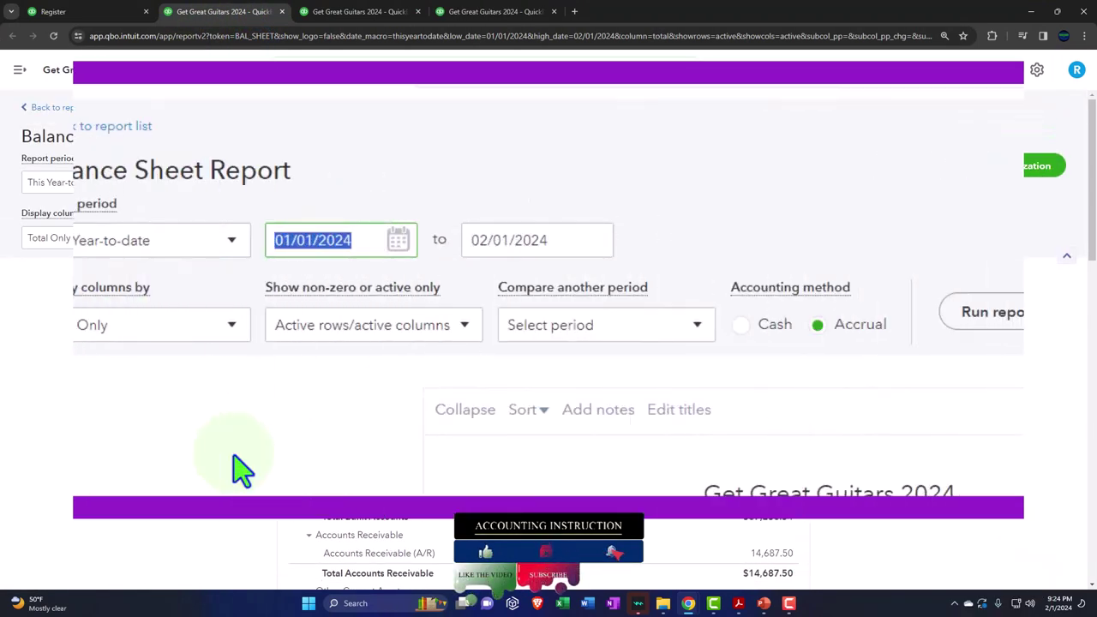
pyautogui.write('010124')
pyautogui.press('Tab')
pyautogui.write('022924')
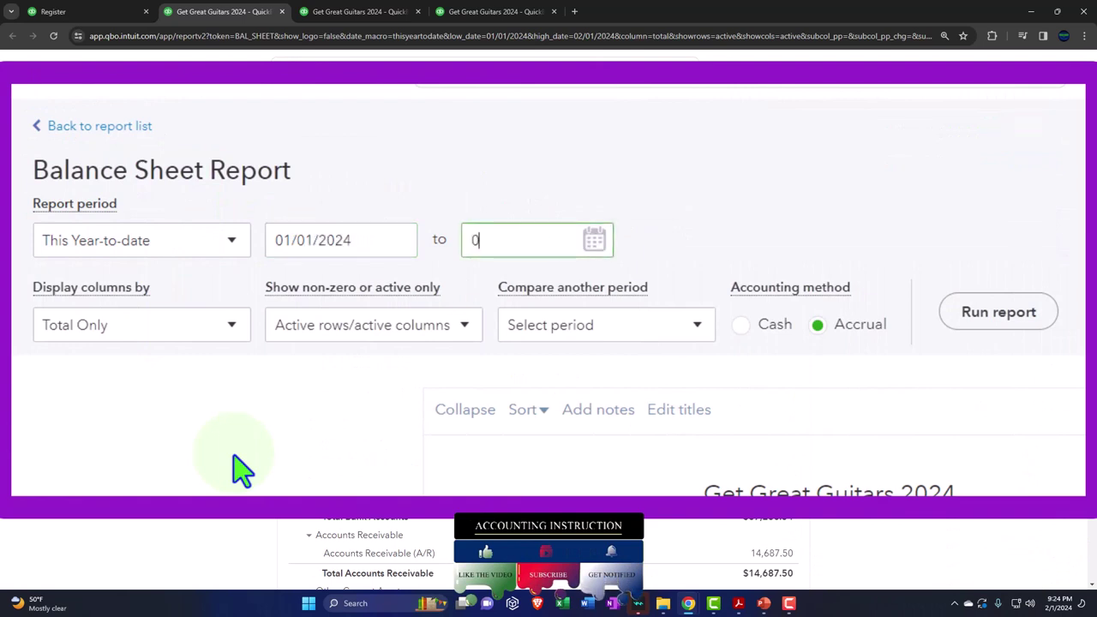
pyautogui.press('Tab')
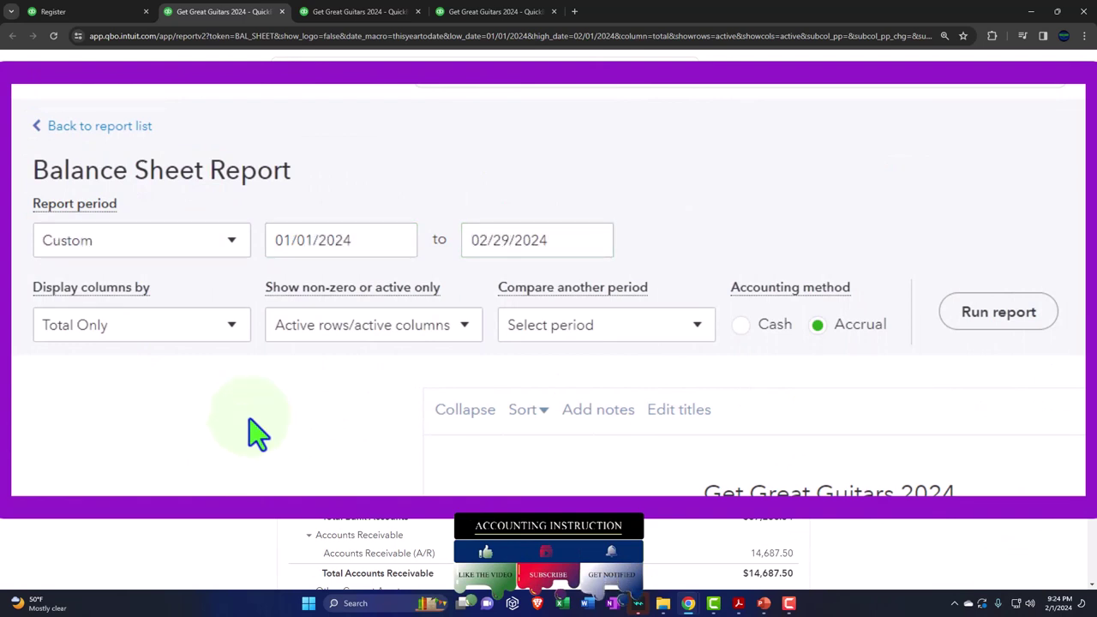
# Step: Display the Balance Sheet columns by Months and run the report
pyautogui.click(225, 335)
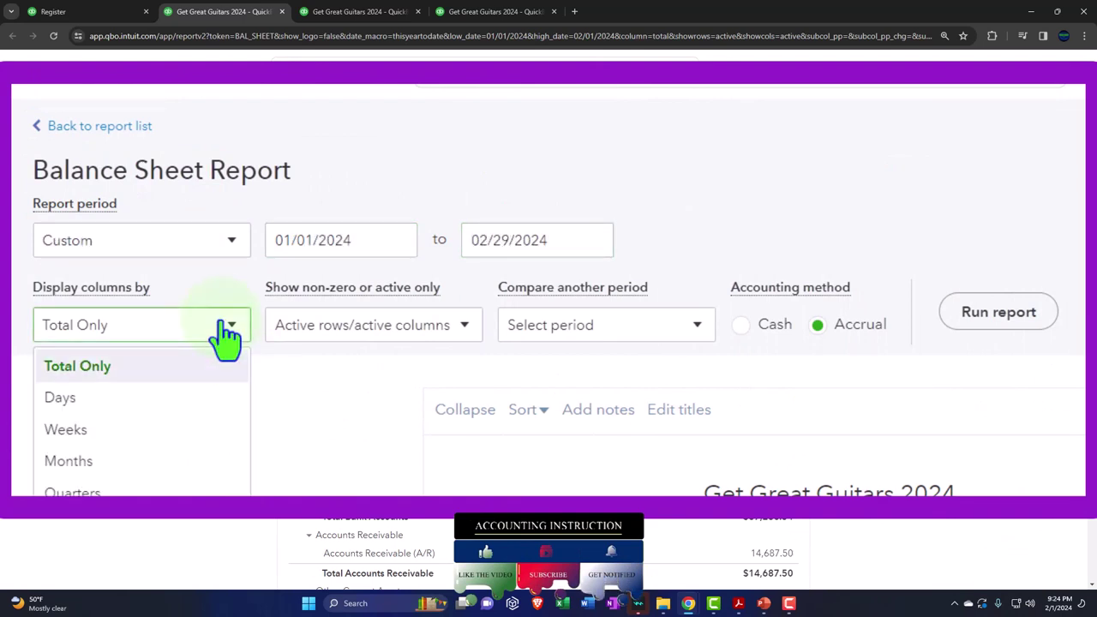
pyautogui.click(180, 463)
pyautogui.click(998, 312)
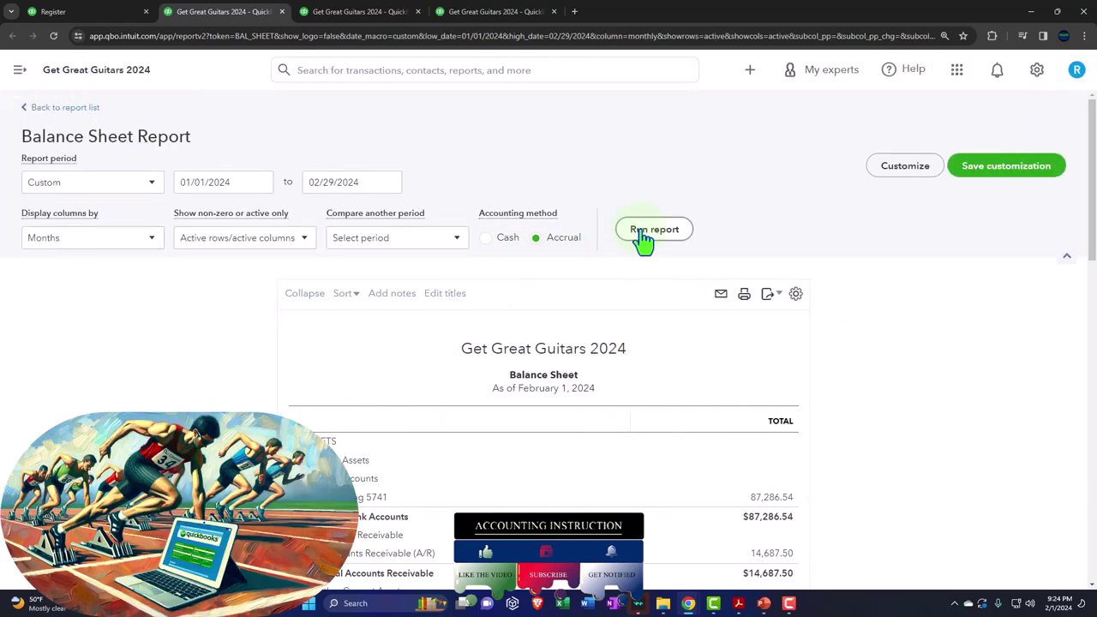
# Step: Set the Profit and Loss report period to 01/01/2024 through 02/29/2024
pyautogui.click(366, 12)
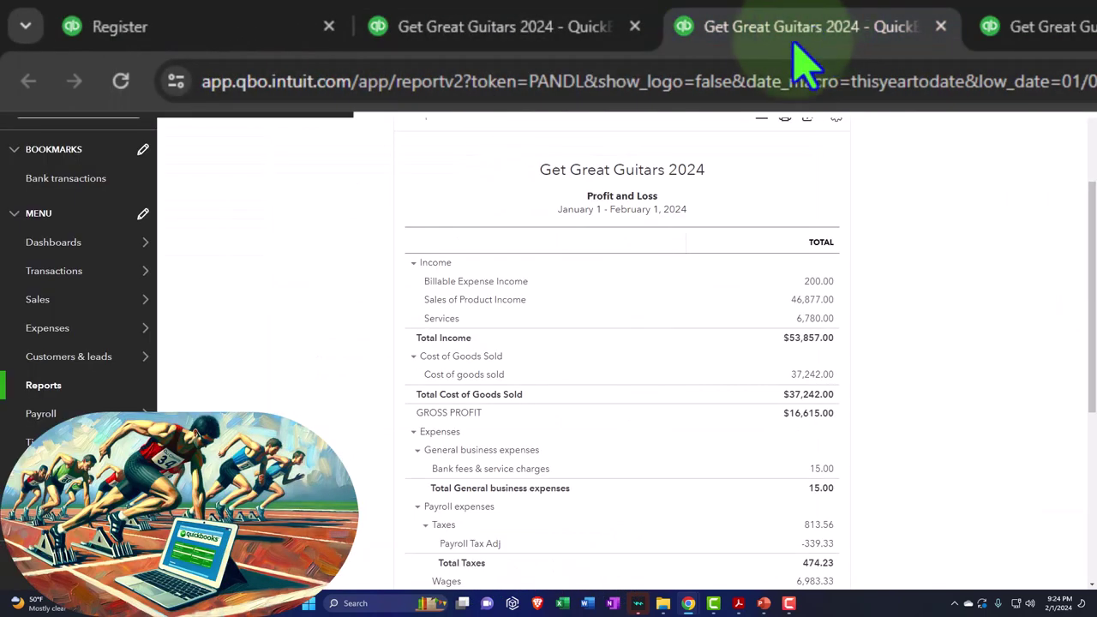
pyautogui.scroll(5, 206, 219)
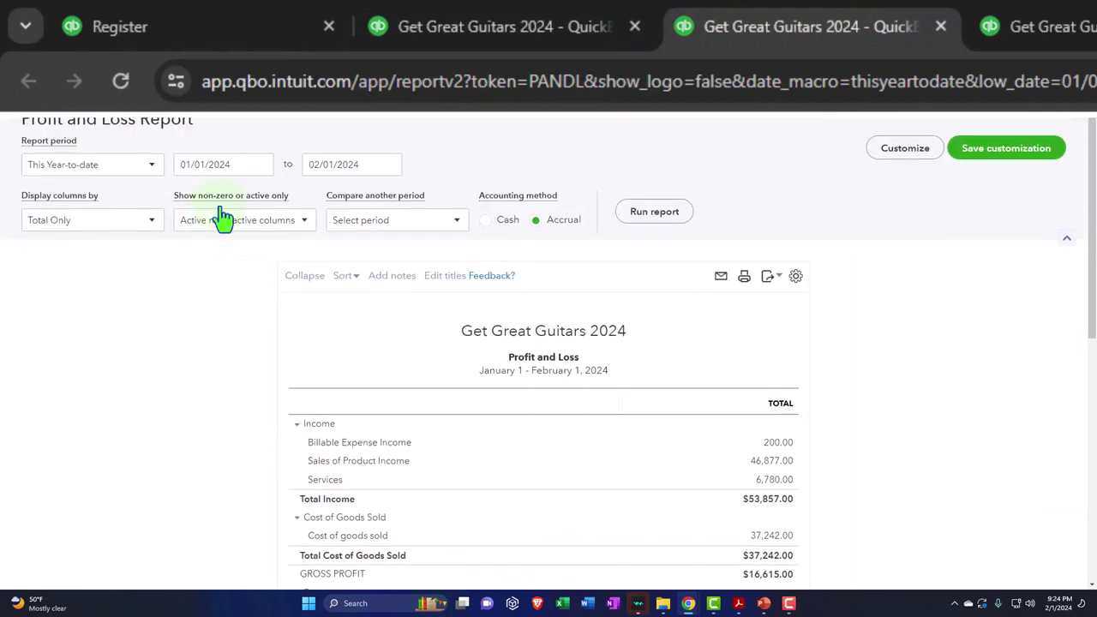
pyautogui.tripleClick(239, 178)
pyautogui.write('0')
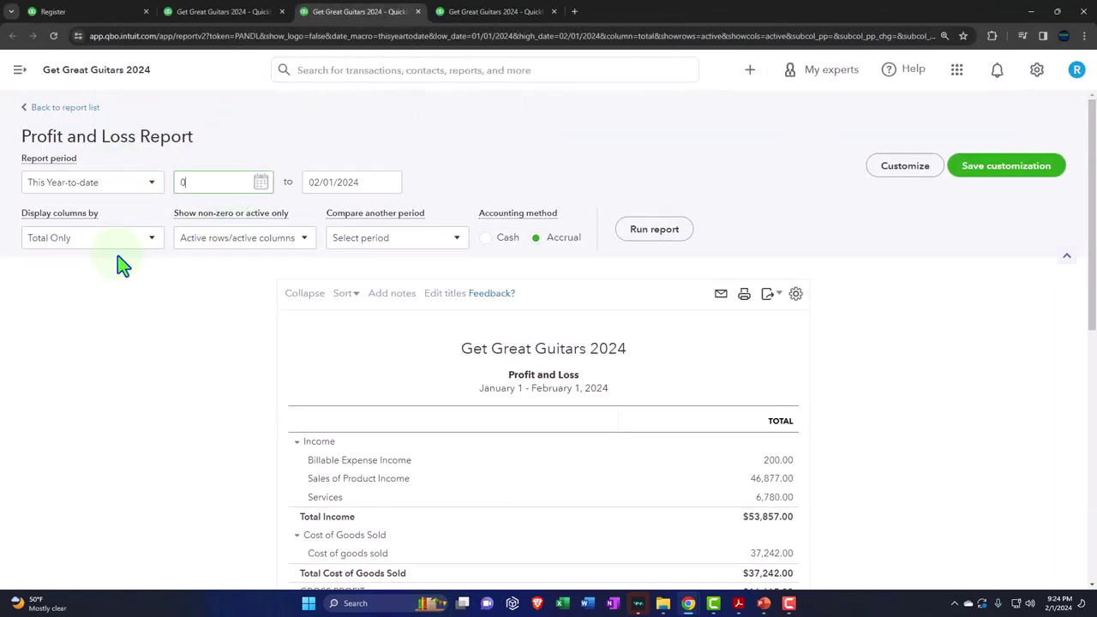
pyautogui.write('1/01/2024')
pyautogui.press('Tab')
pyautogui.write('029')
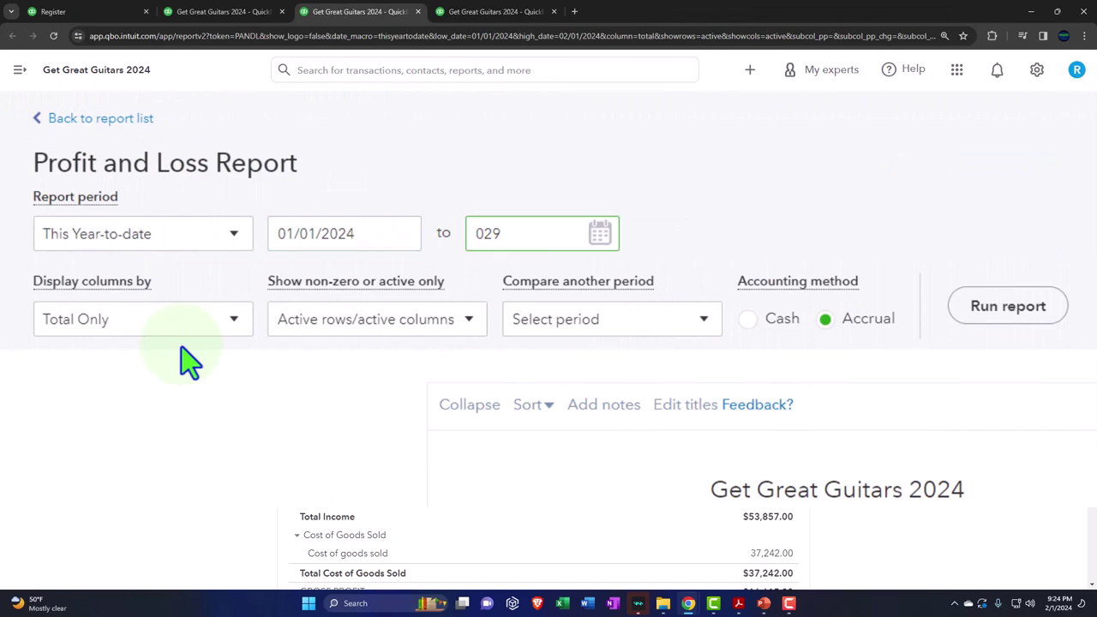
pyautogui.press('BackSpace')
pyautogui.write('2924')
# Step: Display the Profit and Loss columns by Months and run the report
pyautogui.click(211, 323)
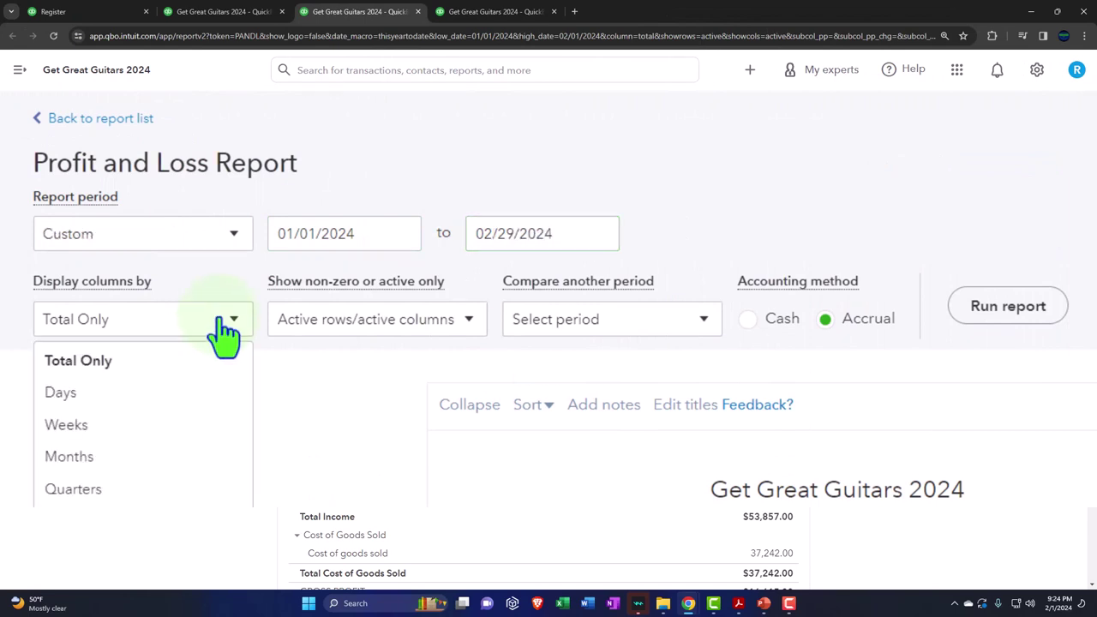
pyautogui.click(178, 456)
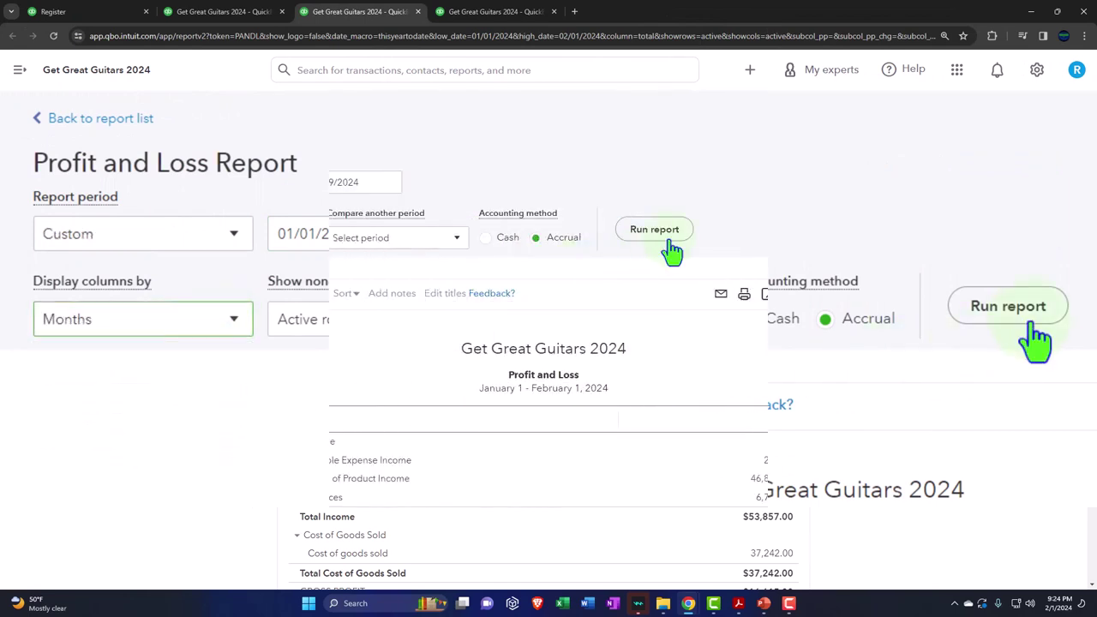
pyautogui.click(655, 229)
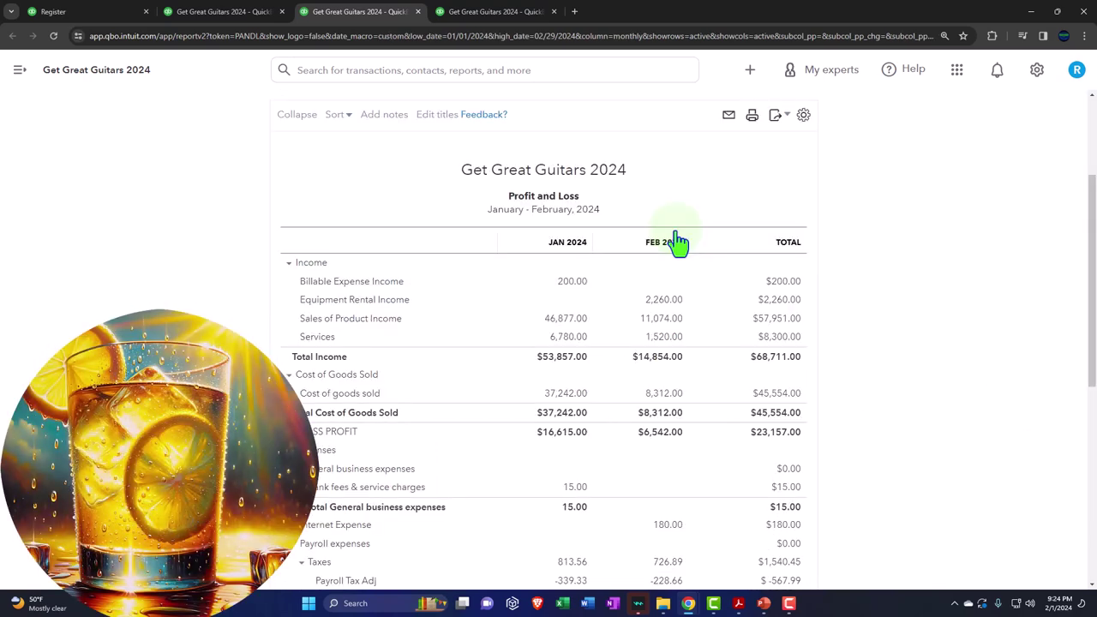
# Step: Collapse the sidebar on the Trial Balance report and set its period to 01/01/2024 through 02/29/2024
pyautogui.click(524, 18)
pyautogui.click(176, 71)
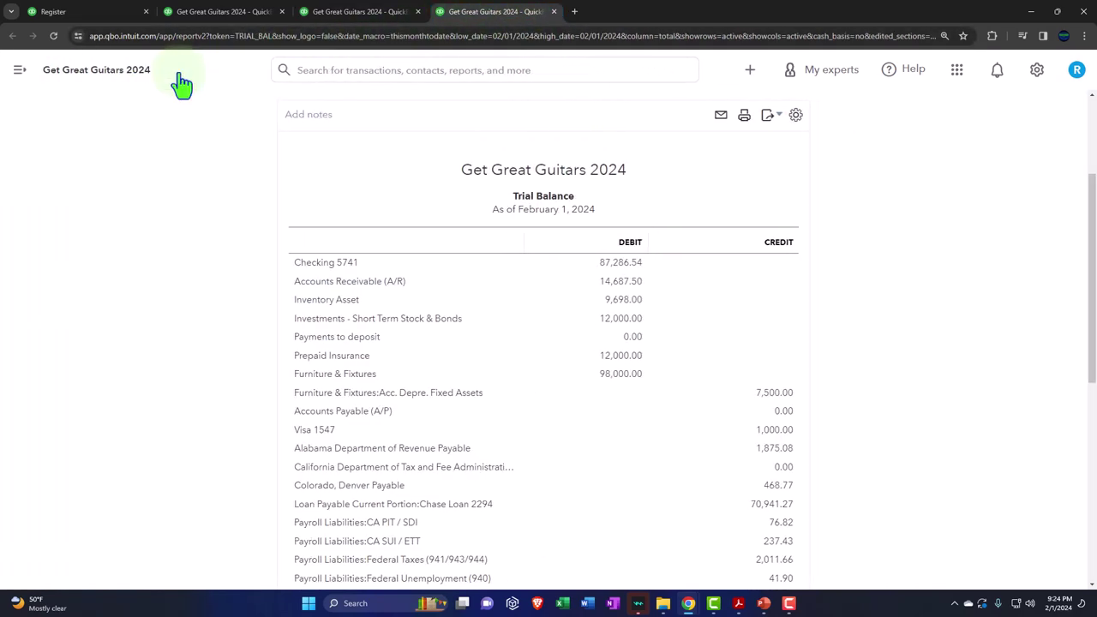
pyautogui.scroll(2, 166, 235)
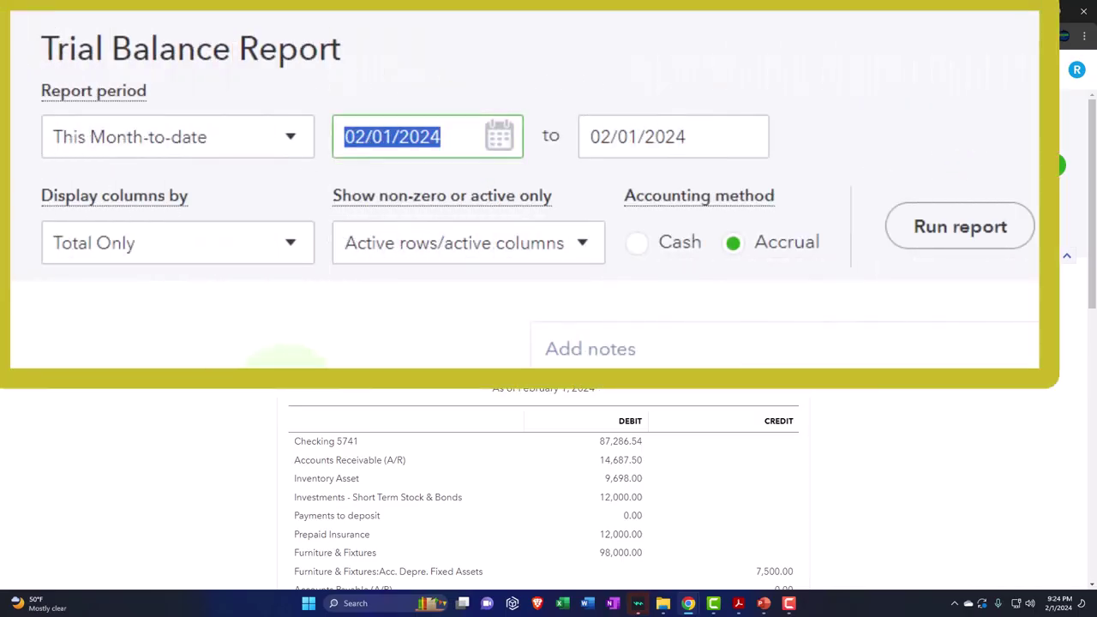
pyautogui.write('01012024')
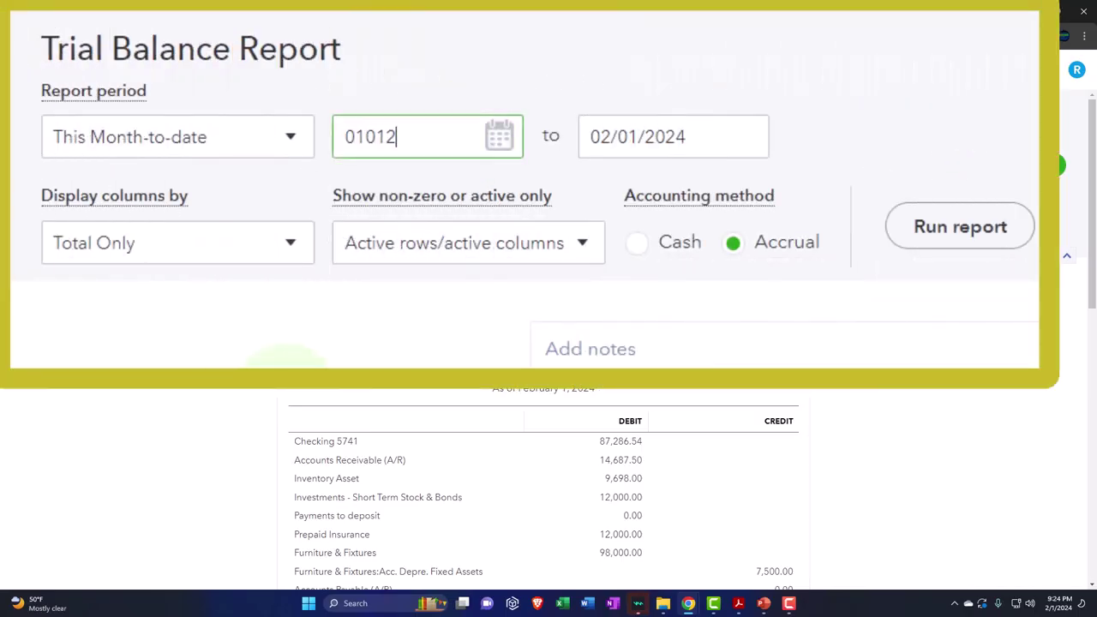
pyautogui.press('Tab')
pyautogui.write('022924')
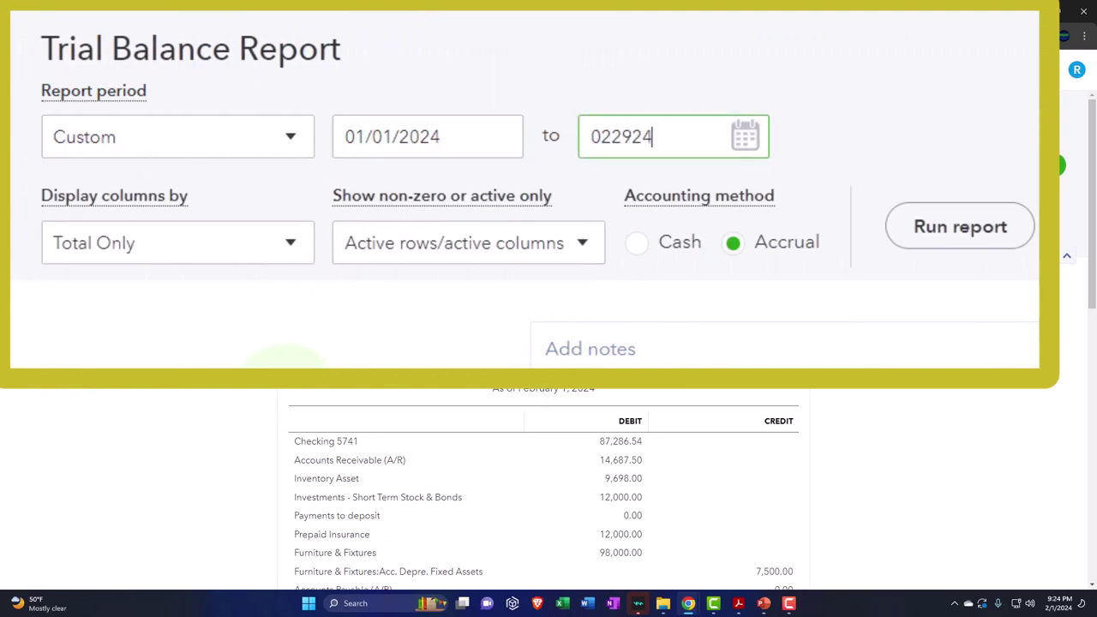
pyautogui.press('Tab')
# Step: Display the Trial Balance columns by Months and run the report
pyautogui.click(265, 247)
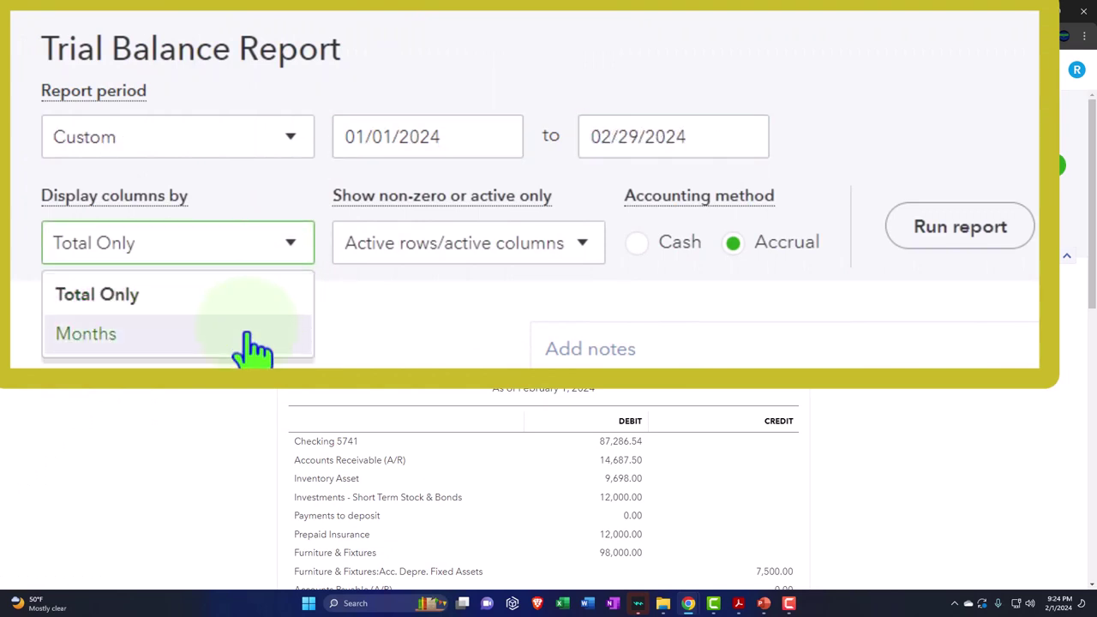
pyautogui.click(251, 343)
pyautogui.click(960, 226)
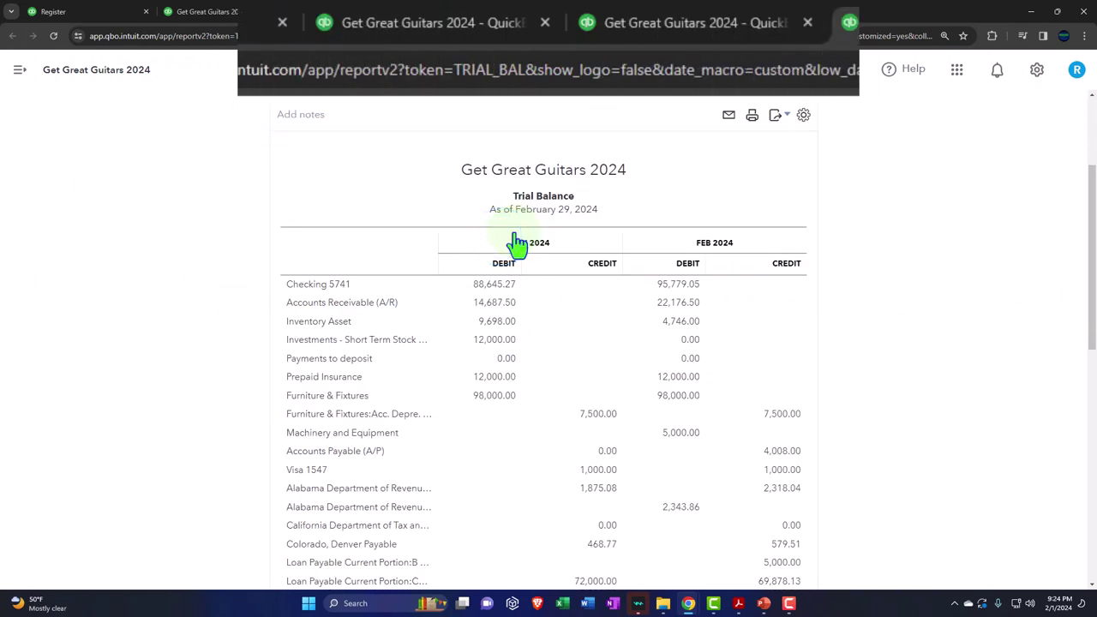
# Step: Check the checking balance on the Balance Sheet, and switch to Acrobat to examine the February bank statement PDF
pyautogui.click(493, 30)
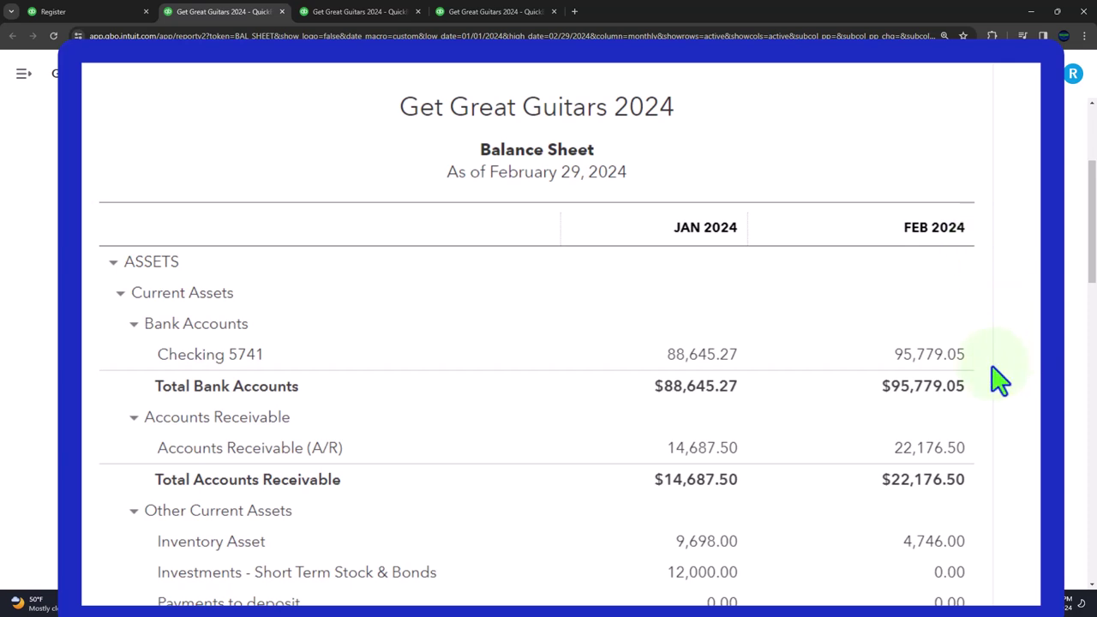
pyautogui.click(793, 600)
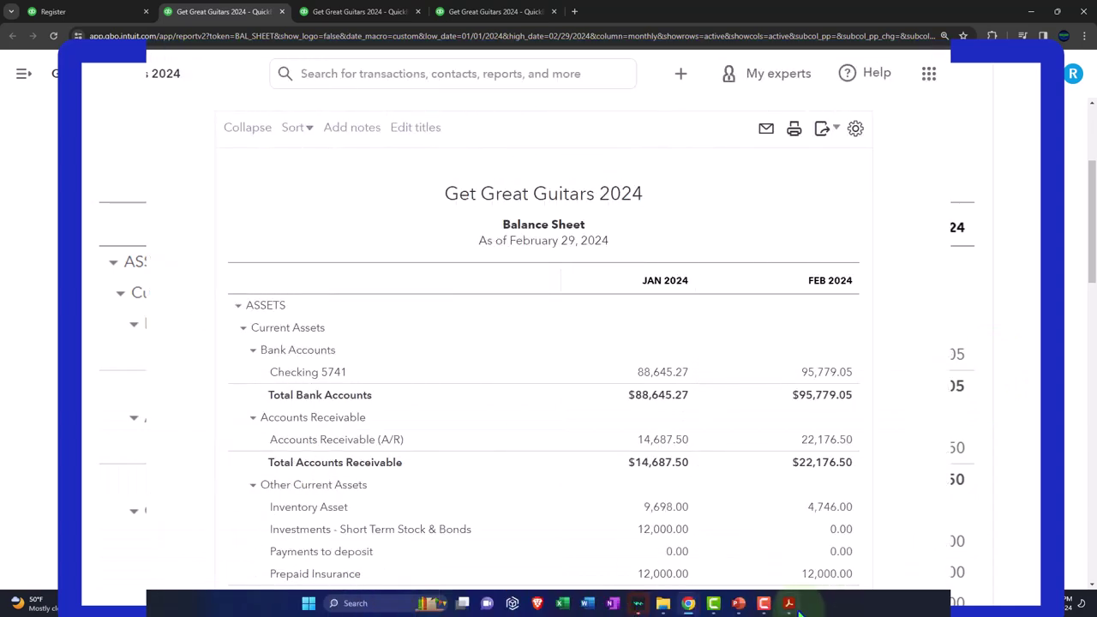
pyautogui.moveTo(792, 602)
pyautogui.click(824, 559)
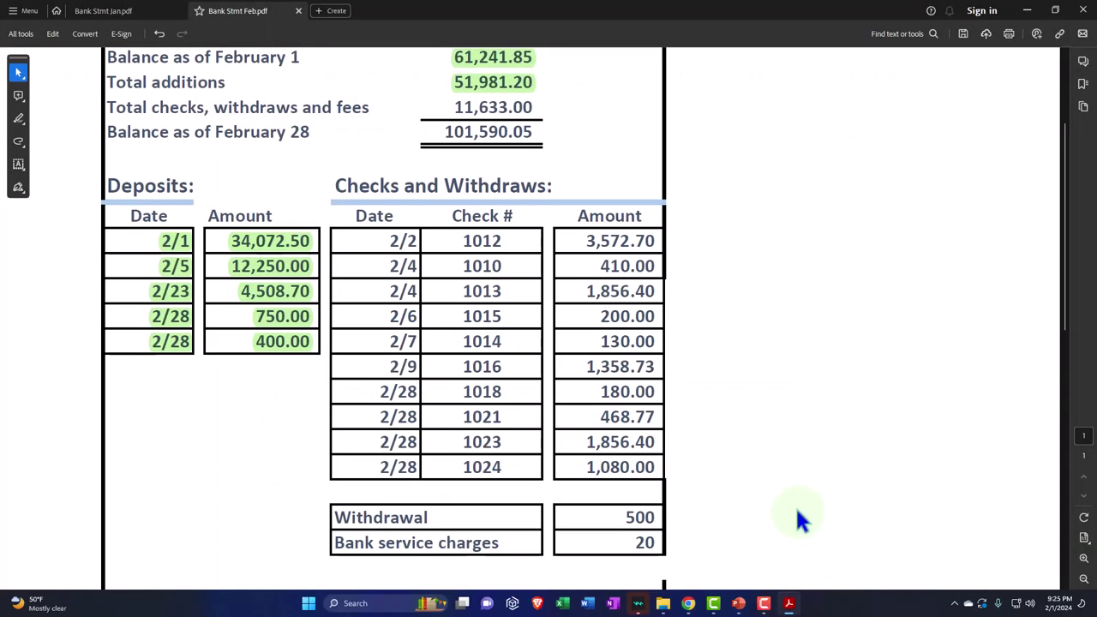
pyautogui.scroll(1, 797, 514)
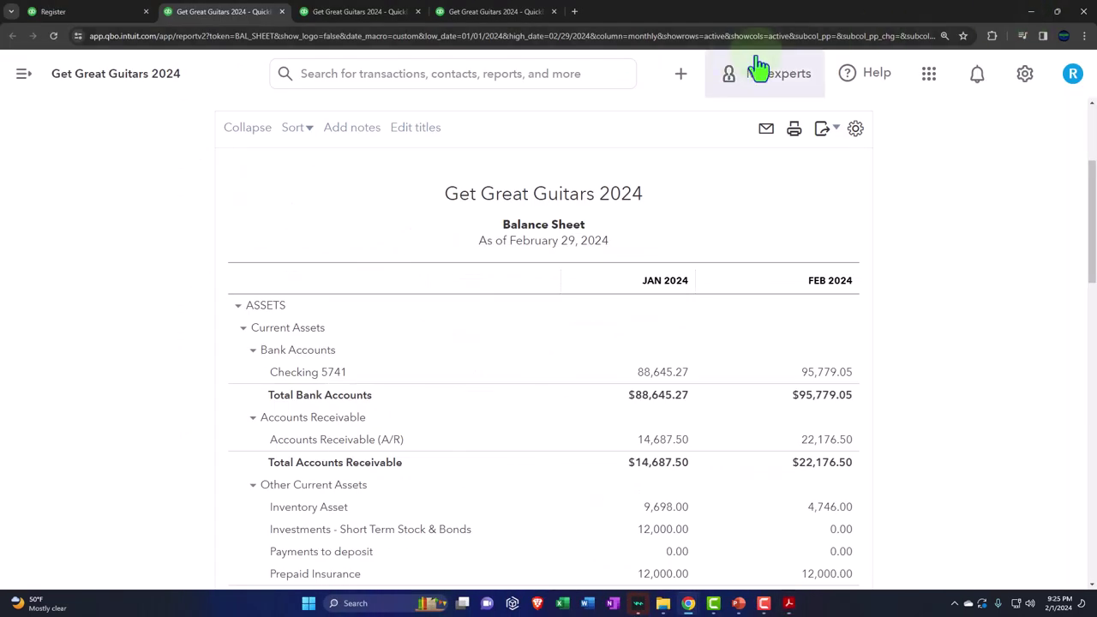
# Step: Switch back to the first QuickBooks browser tab and open the Reconcile page for the checking account, with the sidebar collapsed
pyautogui.click(94, 15)
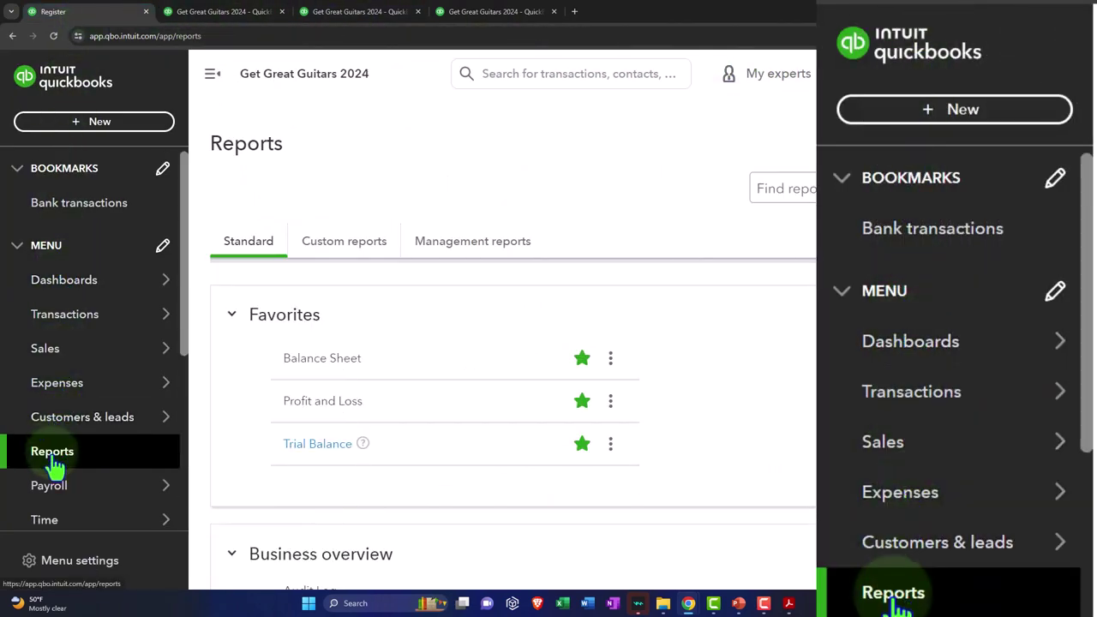
pyautogui.click(68, 325)
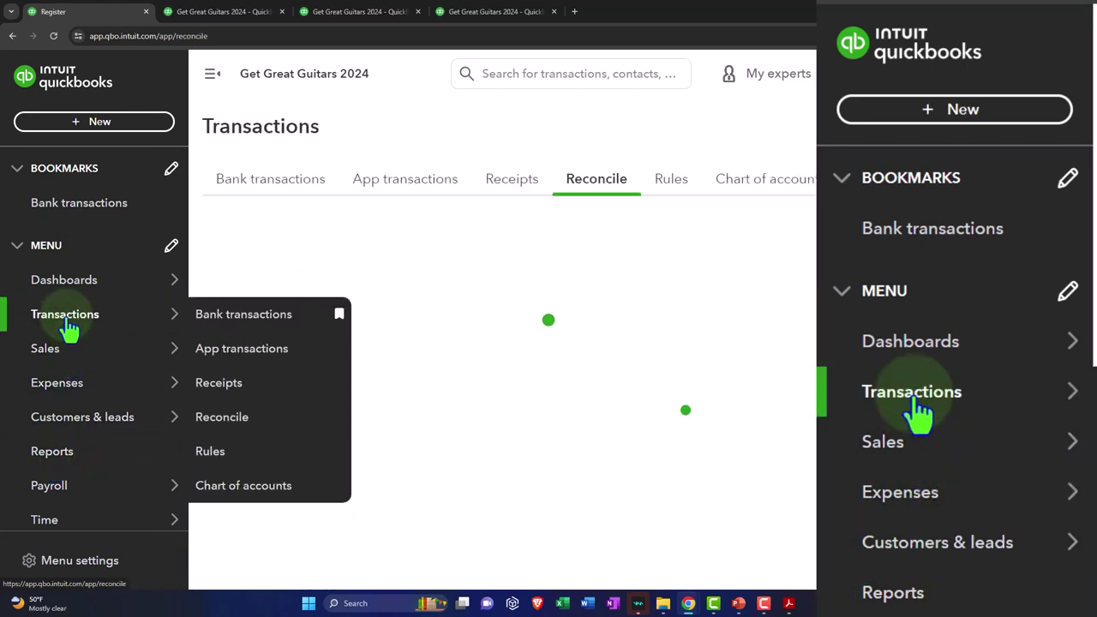
pyautogui.click(597, 194)
pyautogui.click(213, 75)
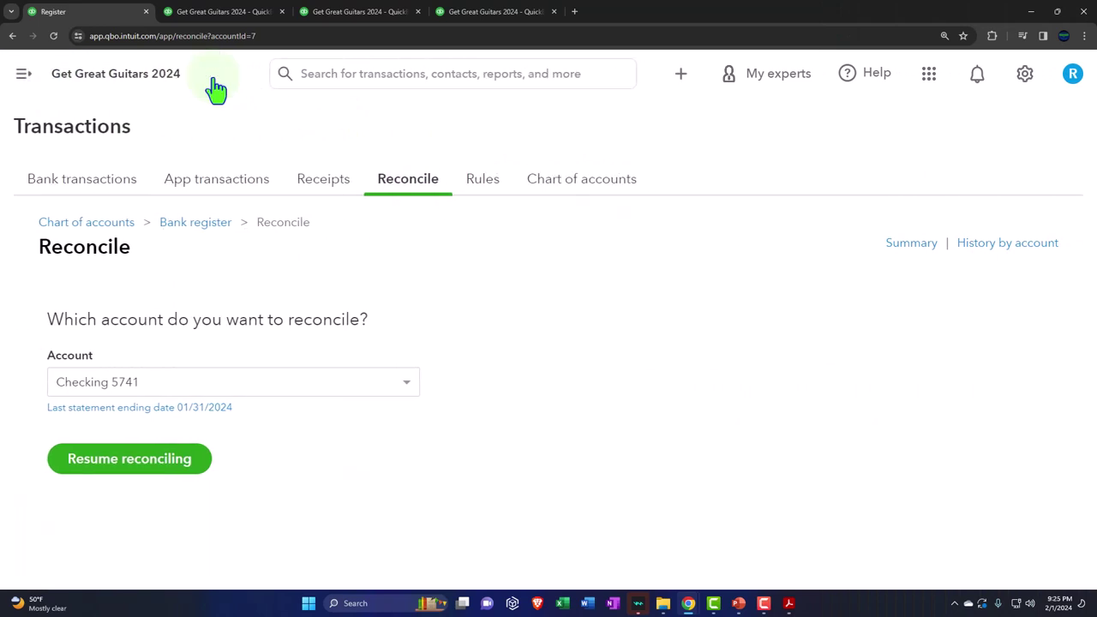
# Step: Open the checking account's reconciliation history by account
pyautogui.click(981, 248)
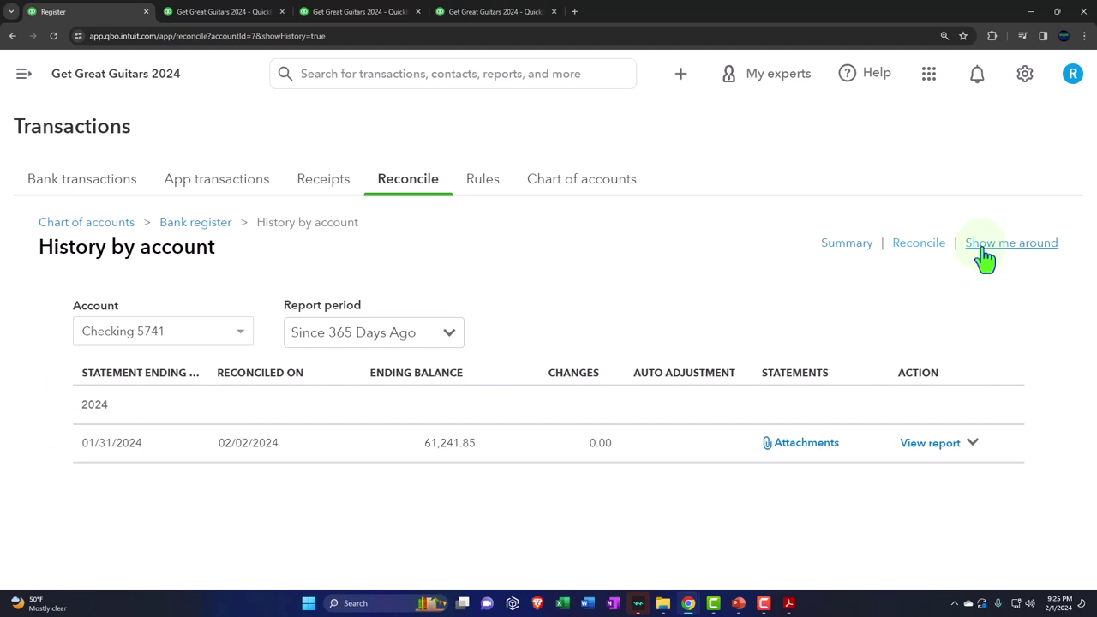
pyautogui.rightClick(944, 447)
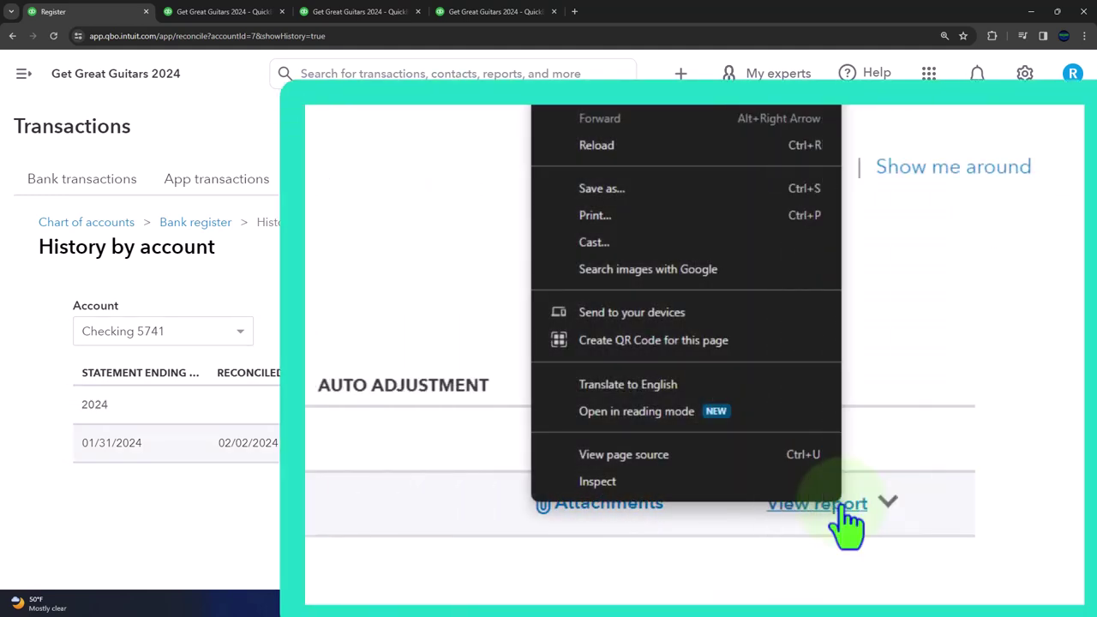
pyautogui.click(698, 600)
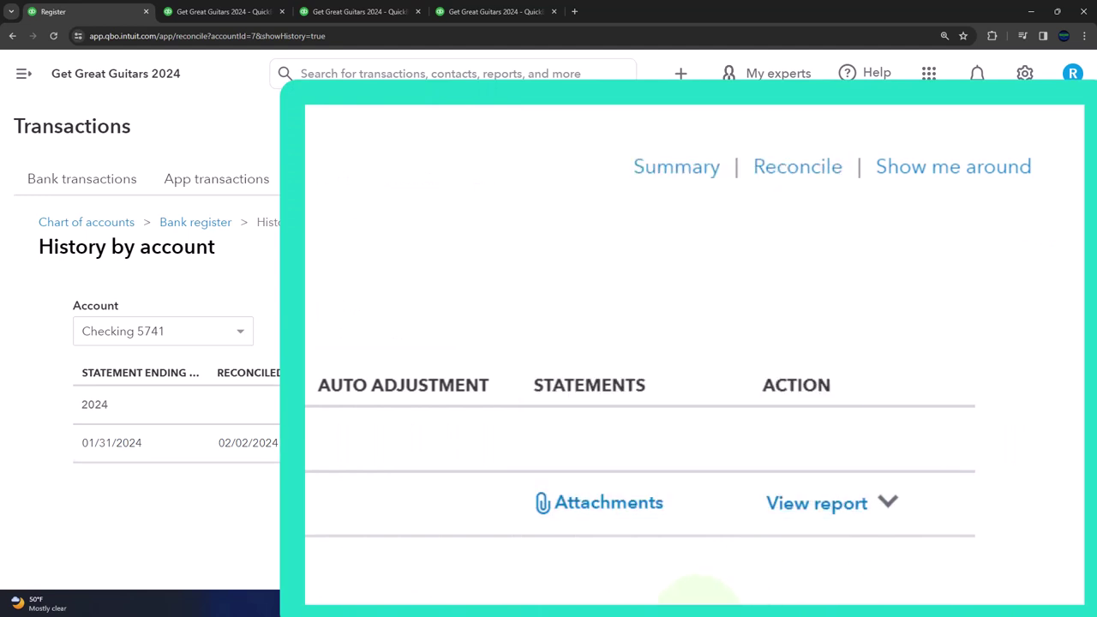
# Step: Duplicate the browser tab with the reconciliation history and collapse the sidebar in the copy
pyautogui.rightClick(111, 12)
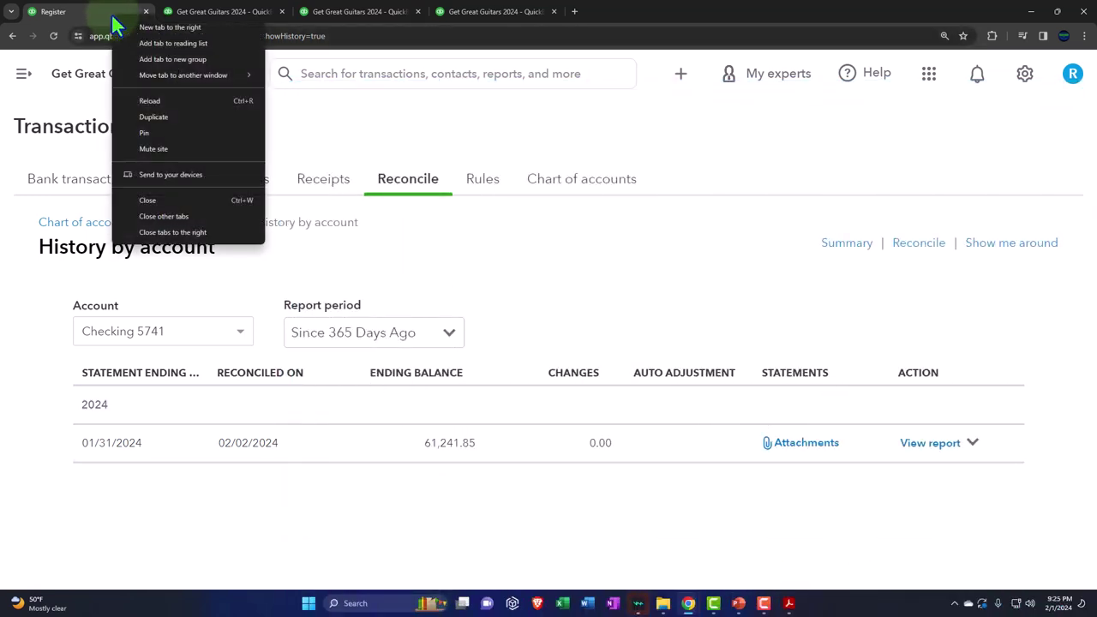
pyautogui.click(153, 117)
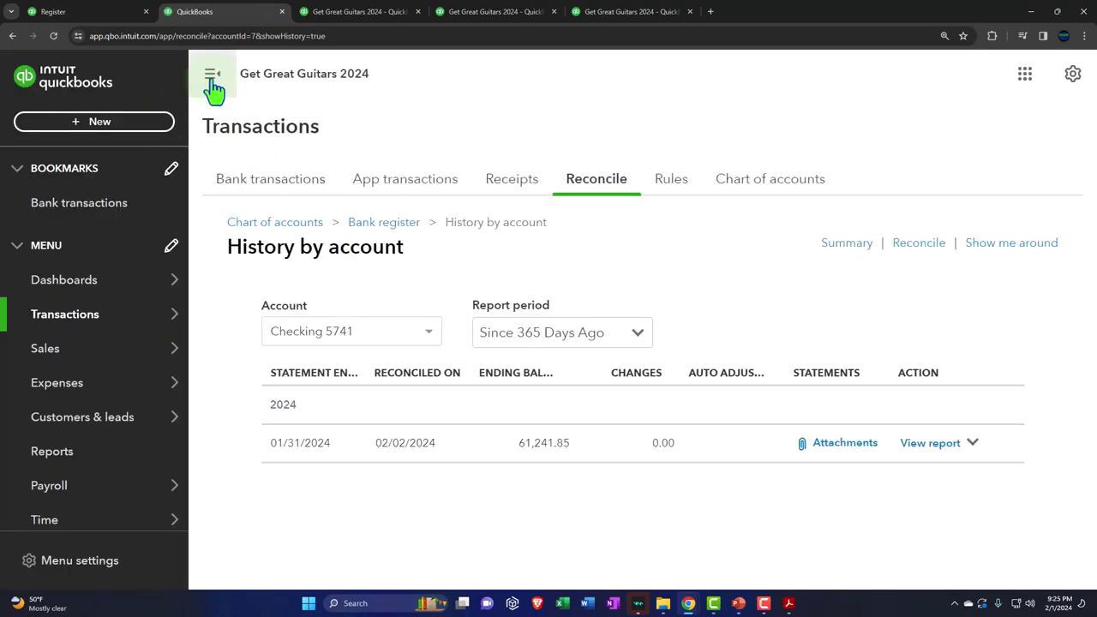
pyautogui.click(213, 77)
# Step: Open the reconciliation report for the 01/31/2024 statement and examine its summary of cleared and uncleared transactions
pyautogui.click(931, 445)
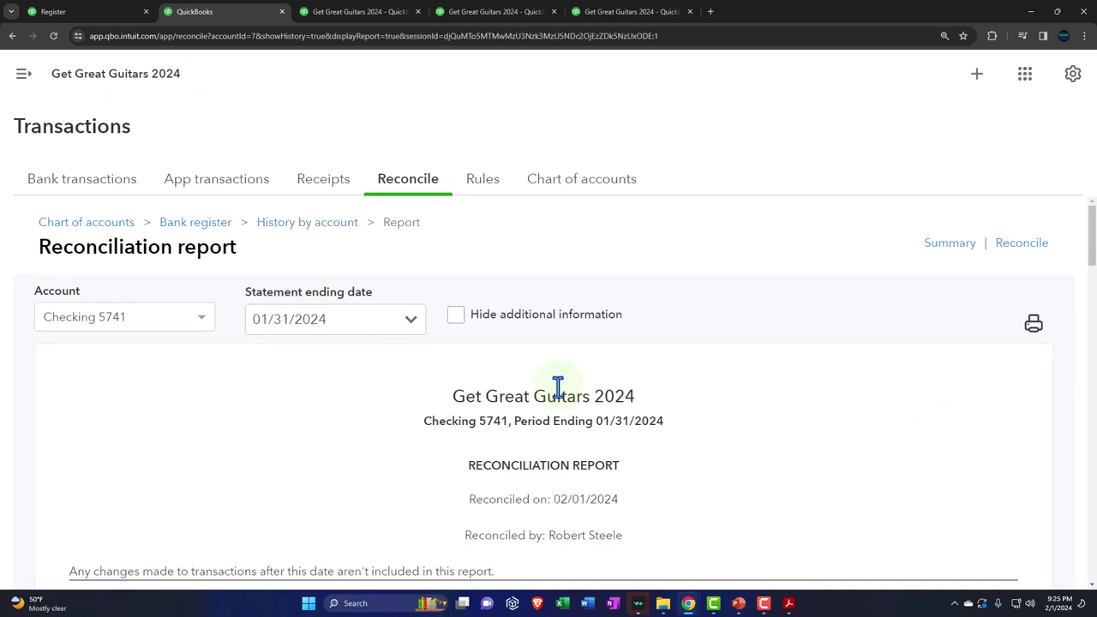
pyautogui.scroll(-5, 237, 367)
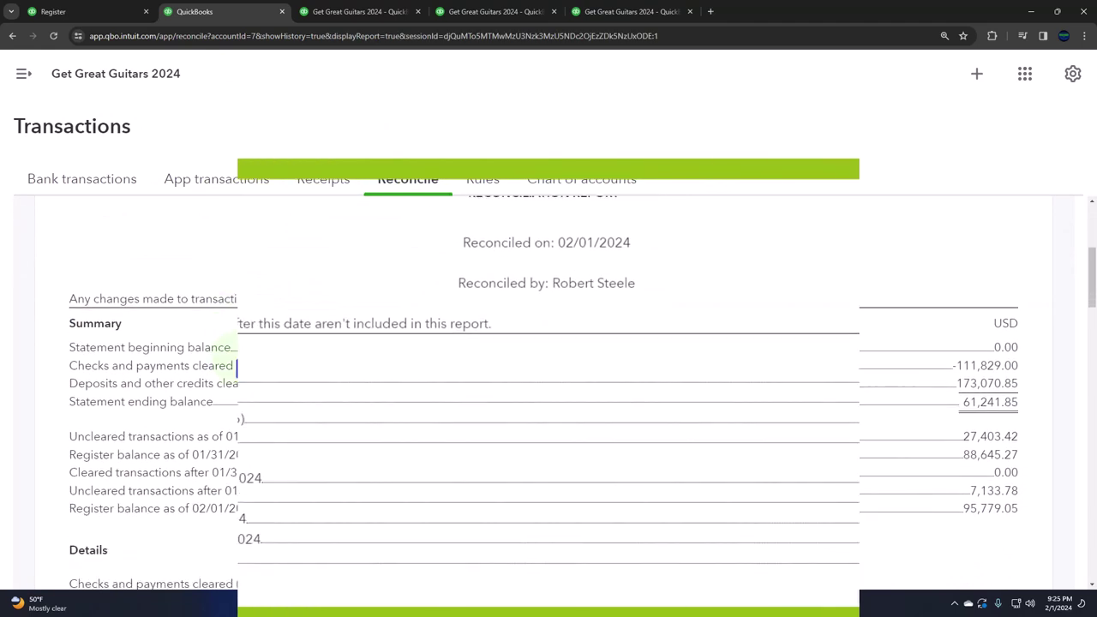
pyautogui.scroll(-3, 201, 390)
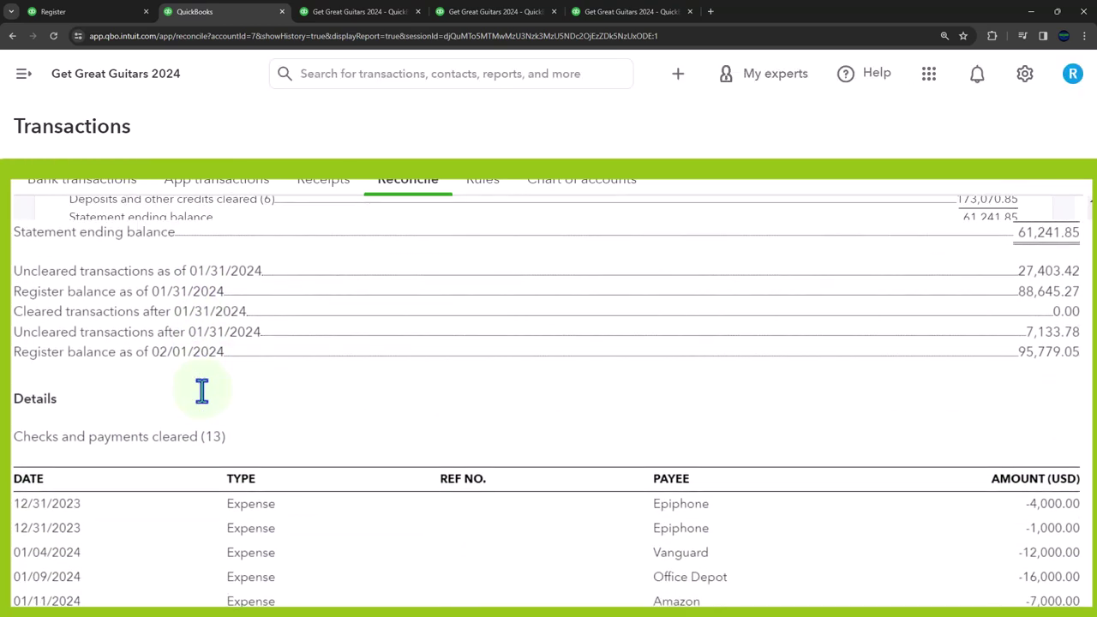
pyautogui.scroll(2, 203, 397)
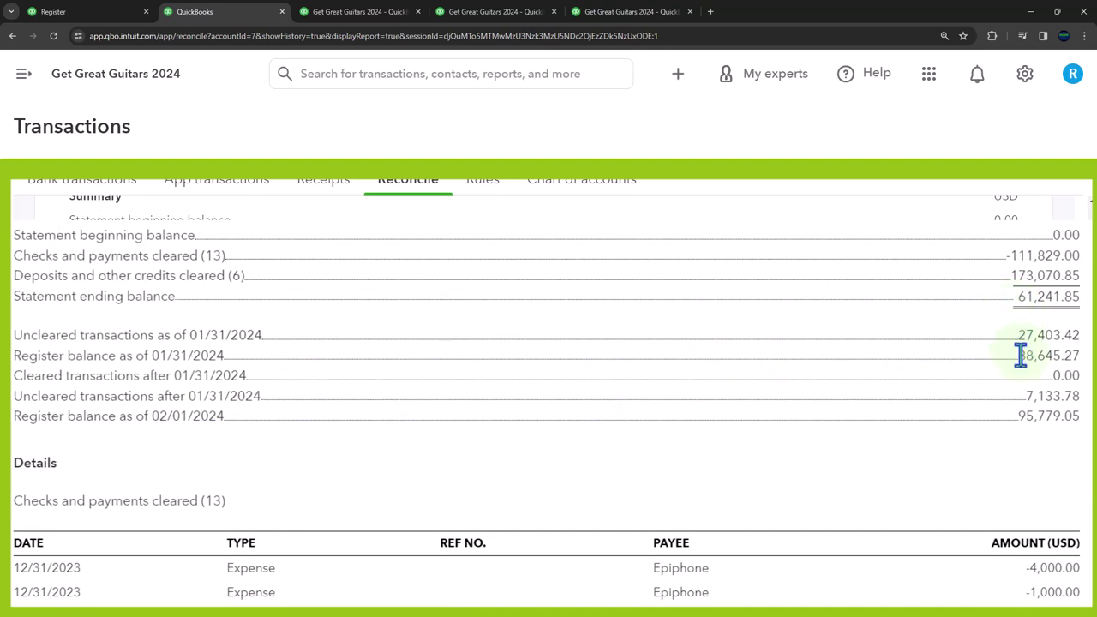
# Step: Examine the January reconciliation report's cleared payments and deposits and the uncleared checks and payments as of 01/31/2024
pyautogui.scroll(-8, 1019, 356)
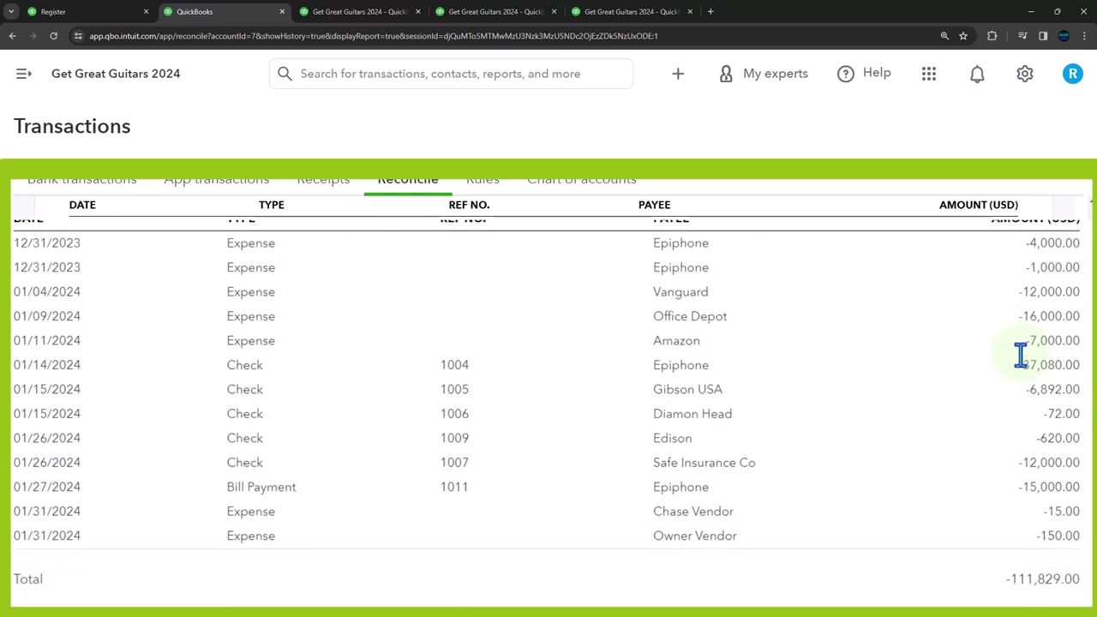
pyautogui.scroll(-3, 1019, 356)
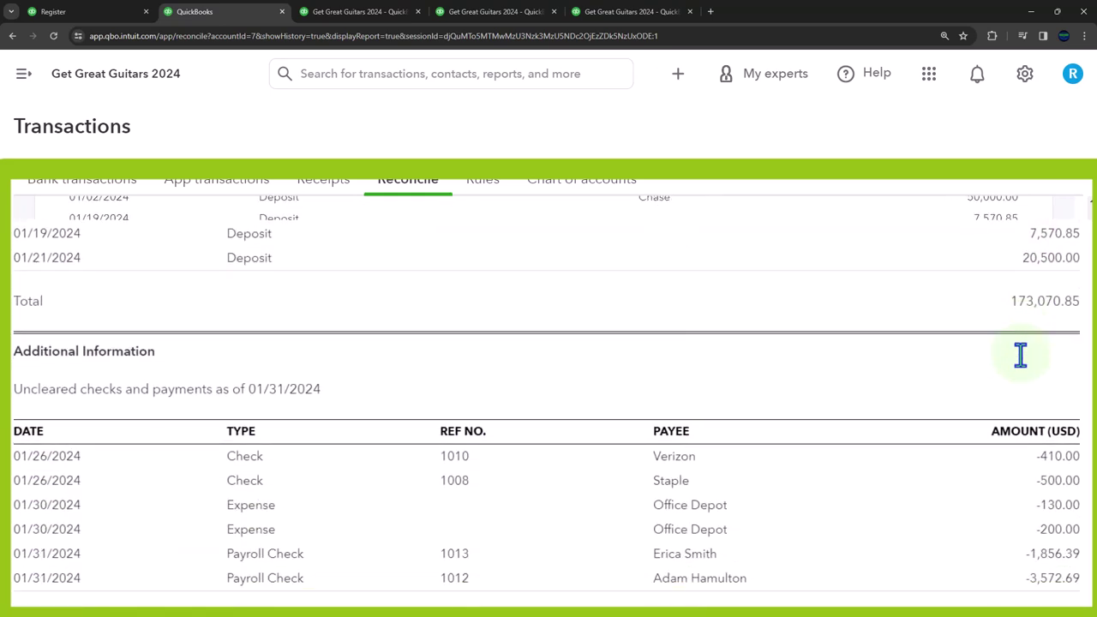
pyautogui.scroll(-2, 213, 367)
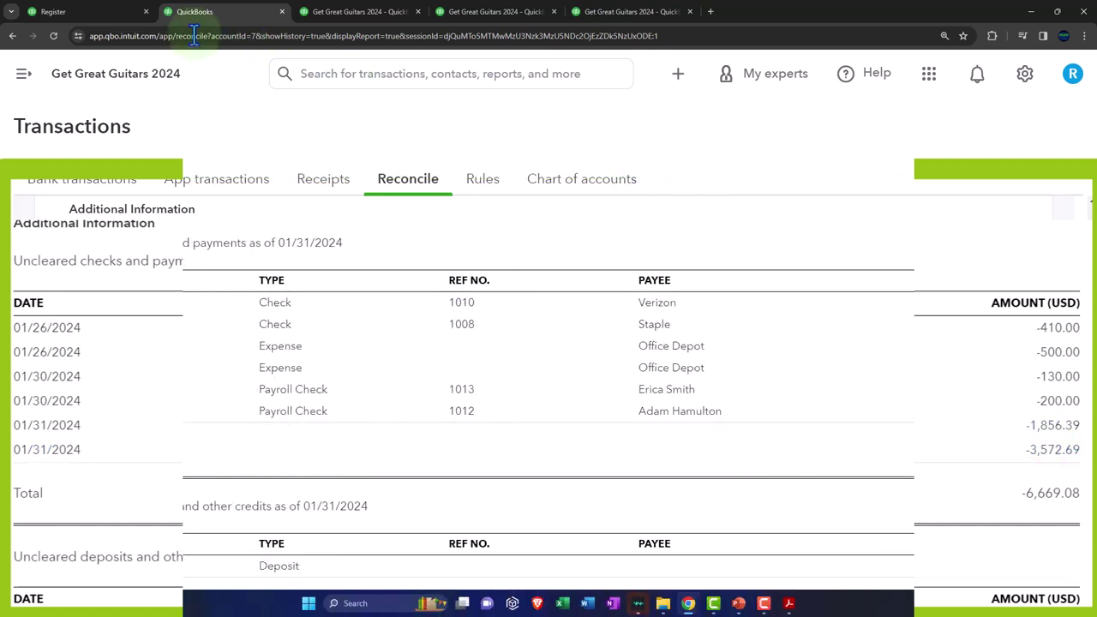
# Step: Return to the first QuickBooks browser tab, reopen the Reconcile page, and resume reconciling the checking account
pyautogui.click(91, 12)
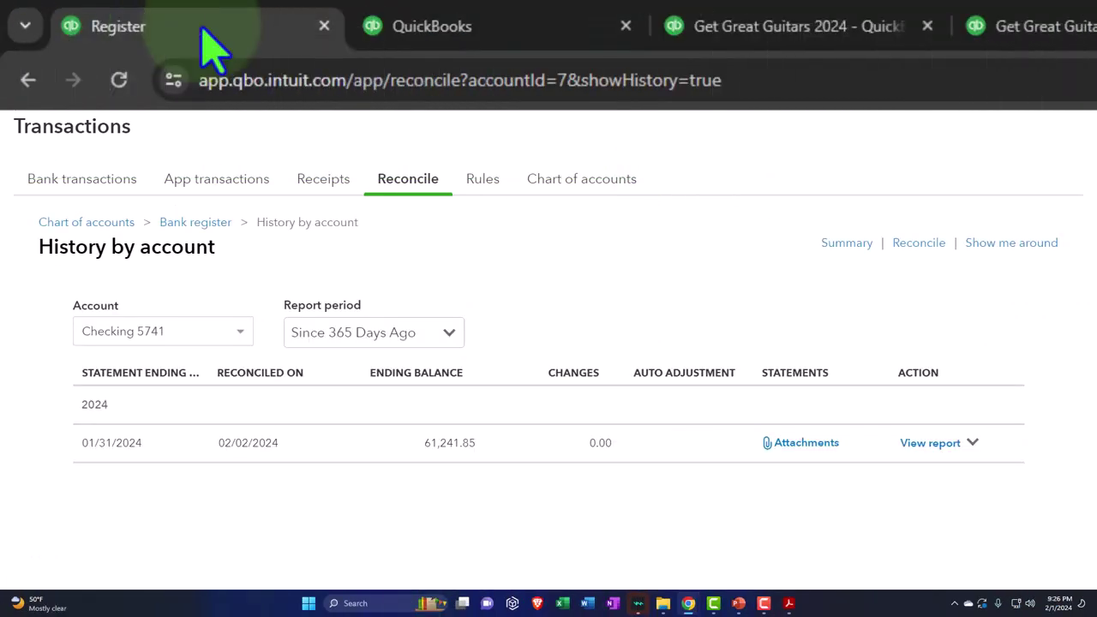
pyautogui.click(408, 186)
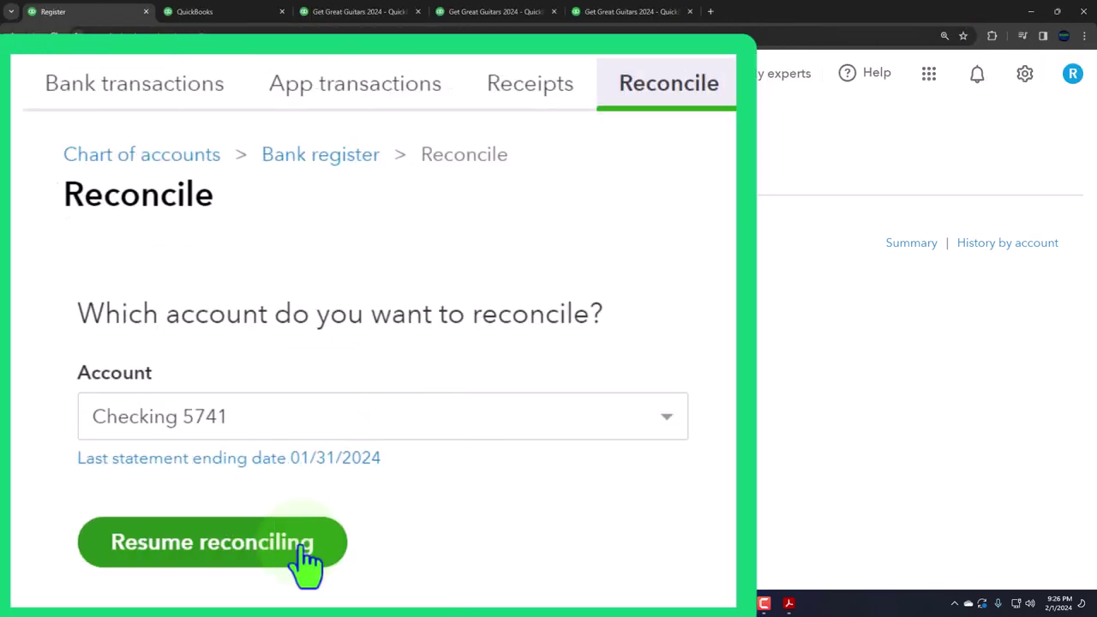
pyautogui.click(183, 469)
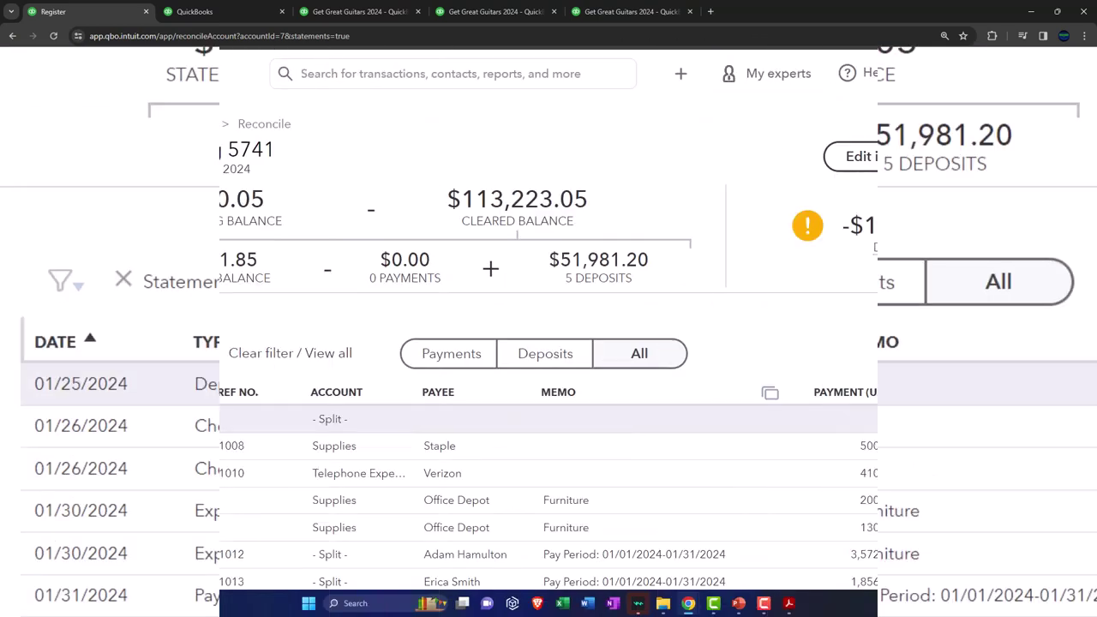
# Step: Compare the reconciliation's ending balance and ending date with the February bank statement in Acrobat, leaving the statement information as entered
pyautogui.click(862, 158)
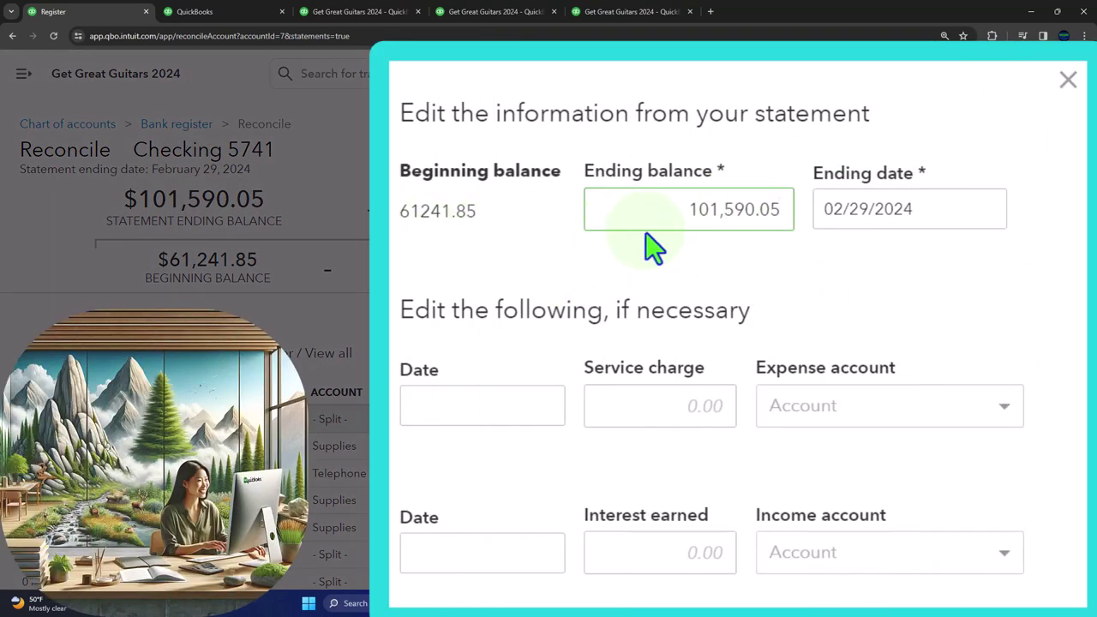
pyautogui.moveTo(788, 603)
pyautogui.click(731, 541)
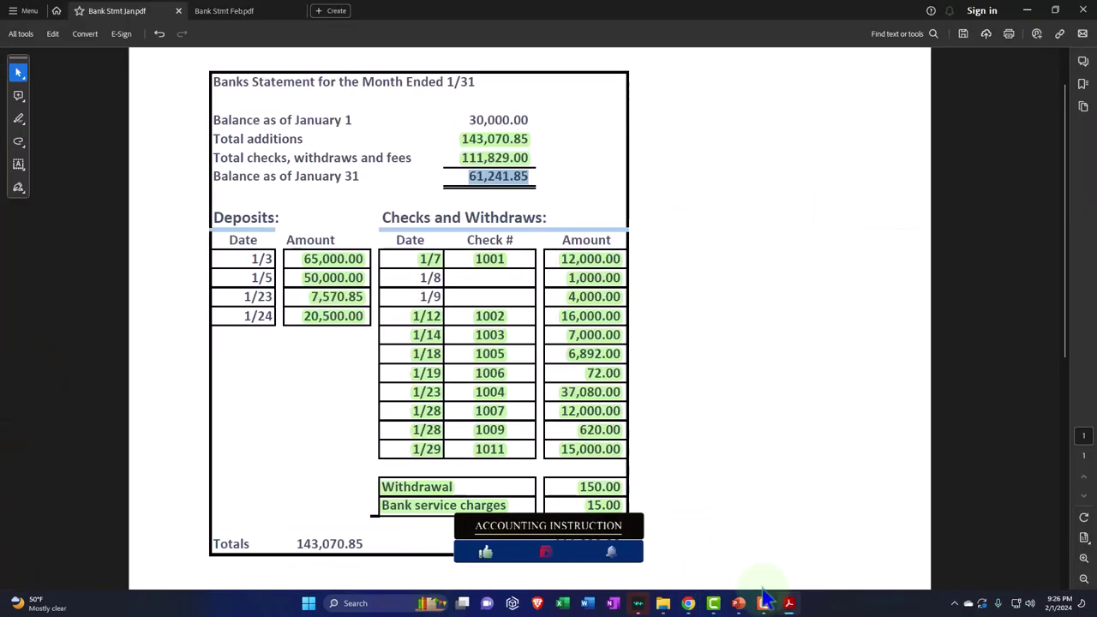
pyautogui.click(256, 11)
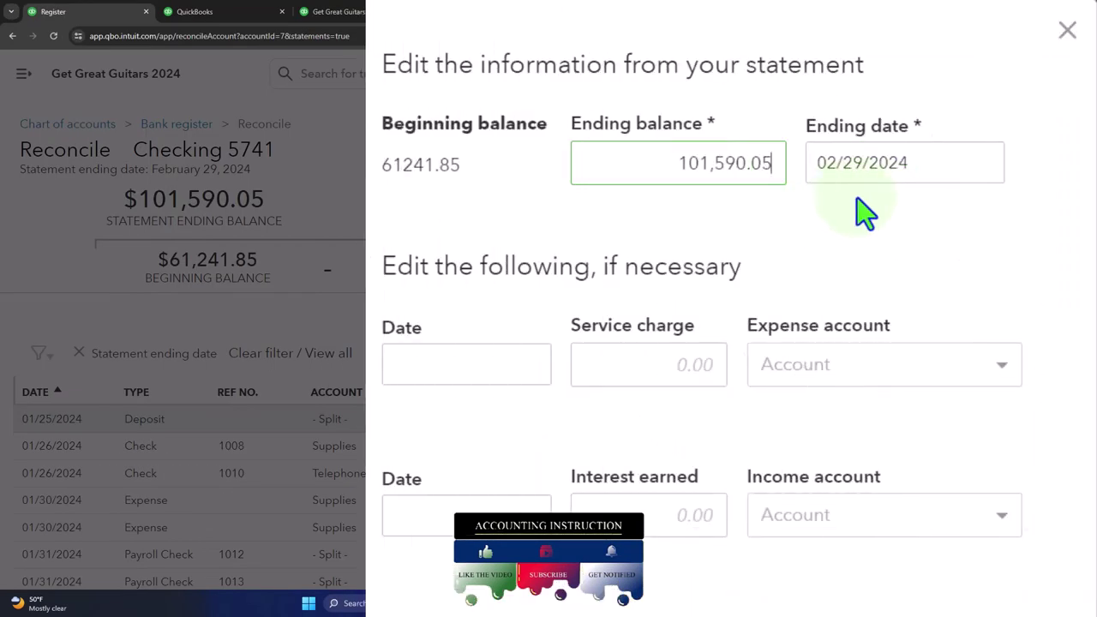
pyautogui.click(1067, 31)
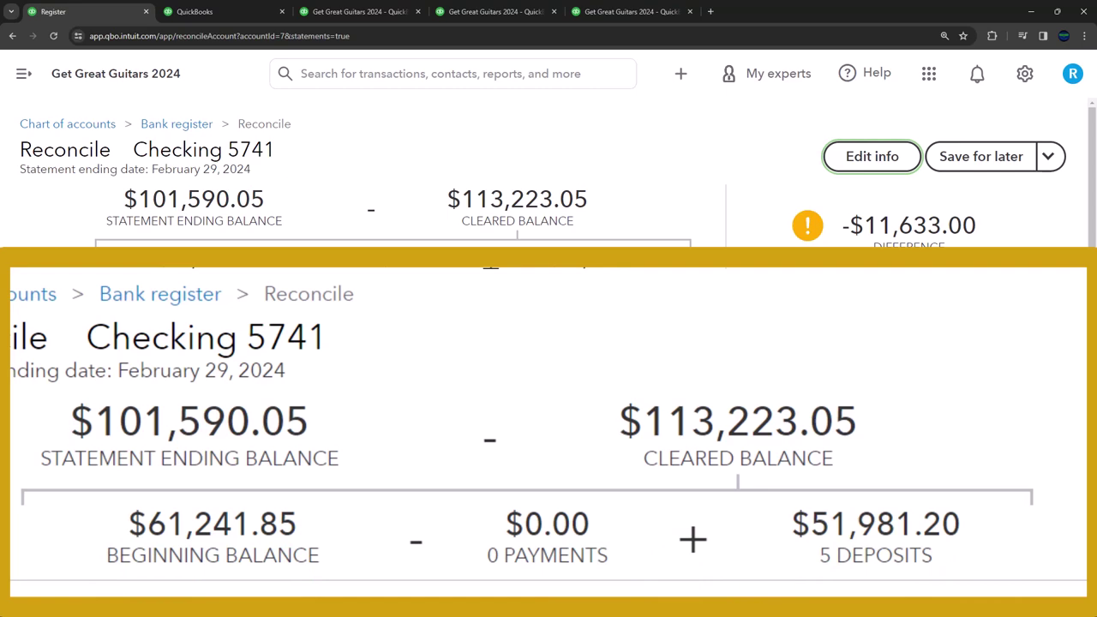
# Step: Switch to the February bank statement in Acrobat and examine check 1012's date, number and amount and the total withdrawals
pyautogui.moveTo(789, 603)
pyautogui.click(814, 514)
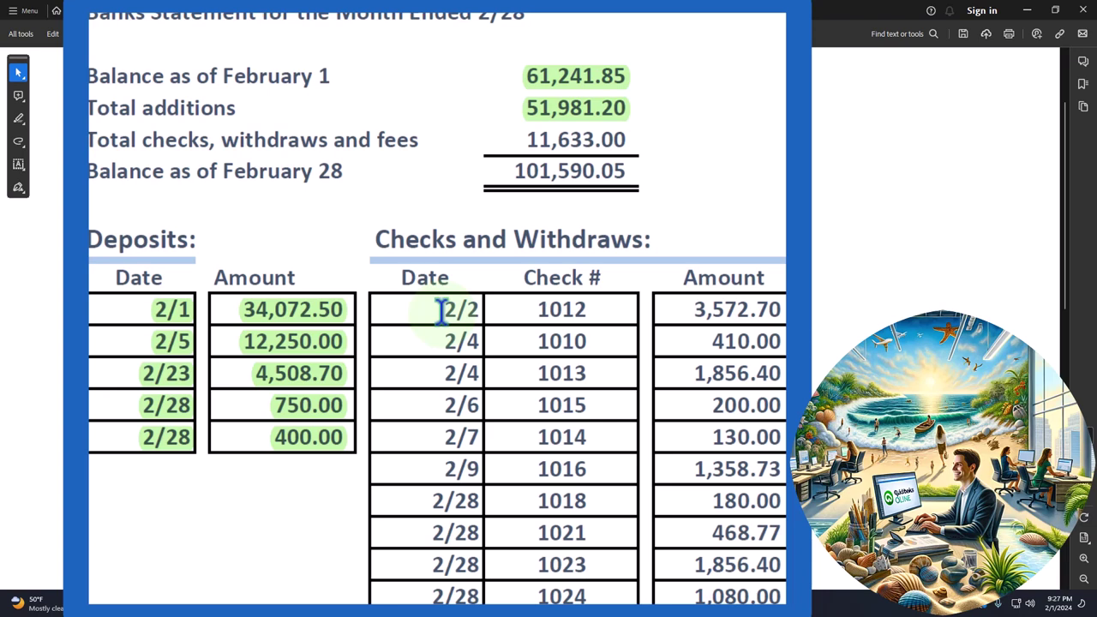
pyautogui.moveTo(442, 311); pyautogui.dragTo(474, 306)
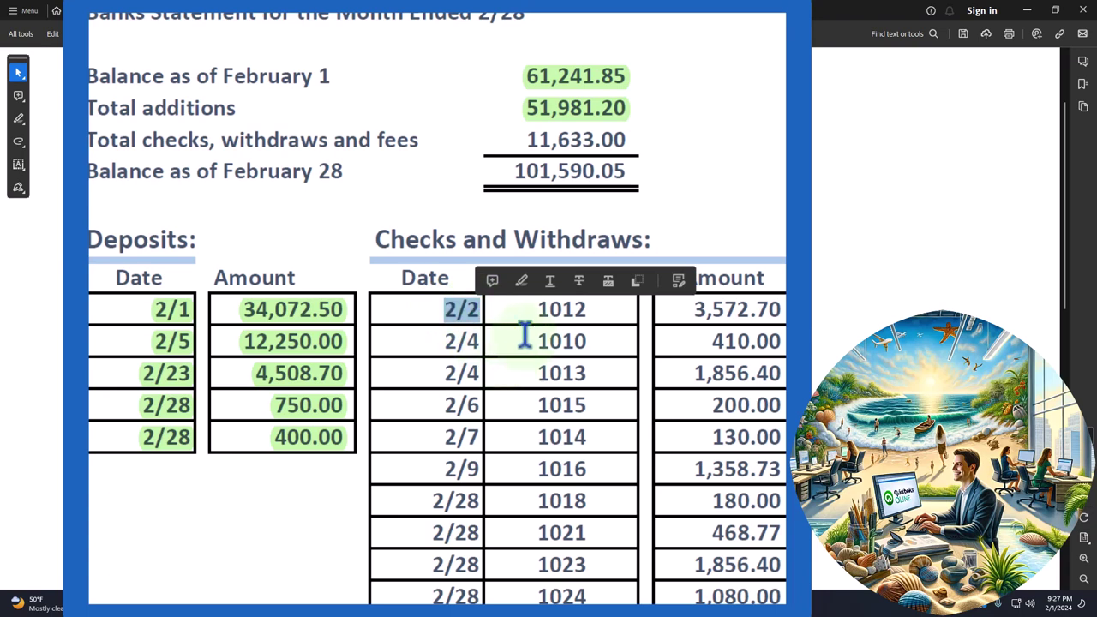
pyautogui.click(543, 313)
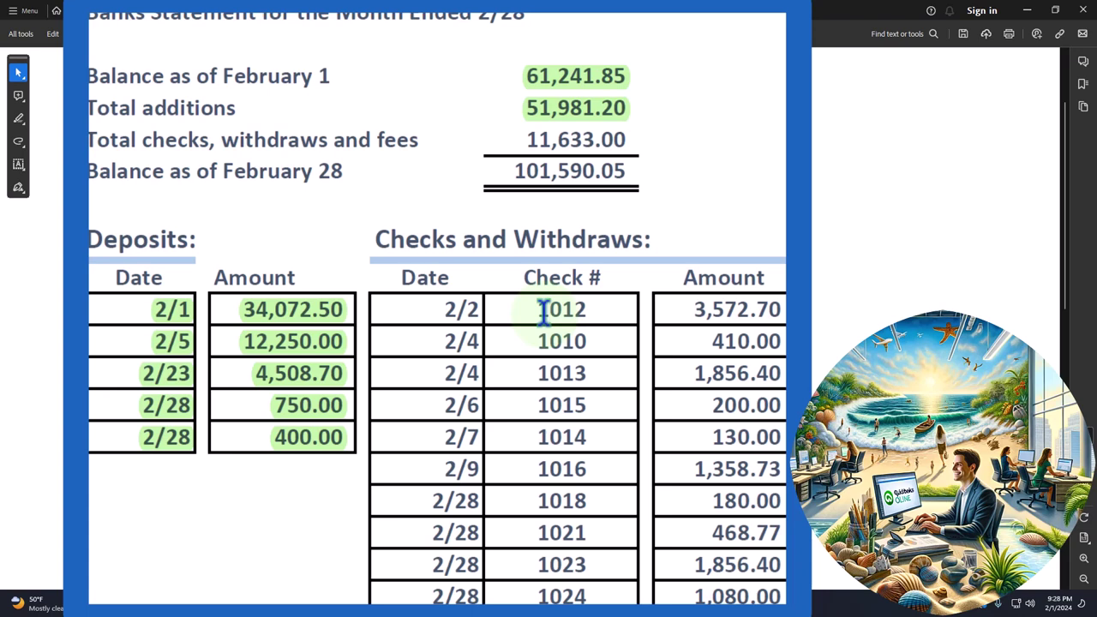
pyautogui.scroll(-1, 543, 313)
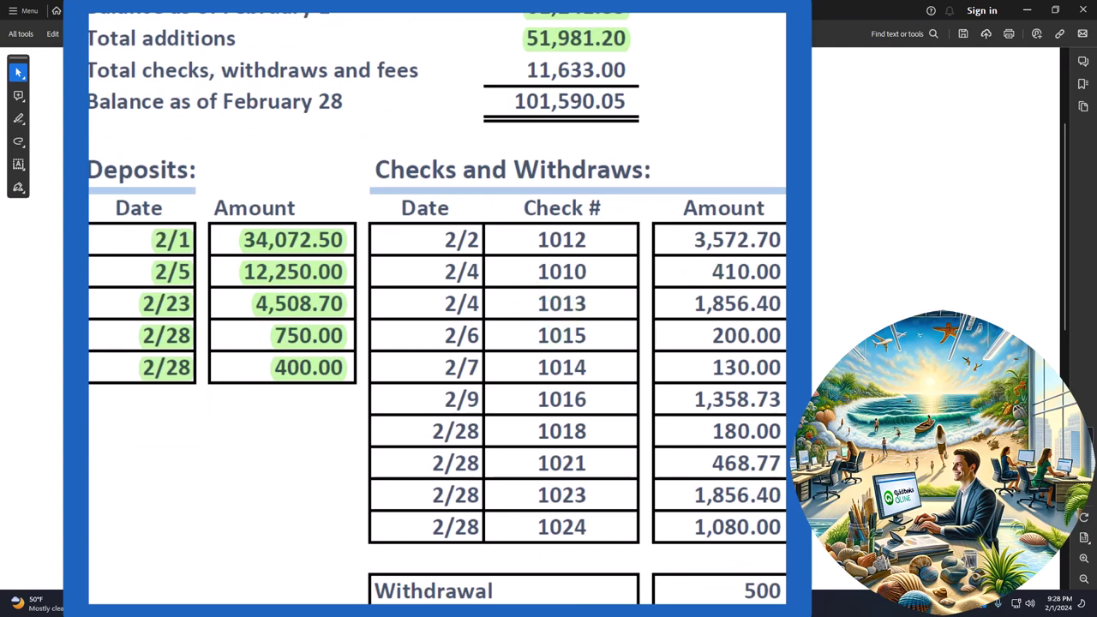
pyautogui.moveTo(695, 240); pyautogui.dragTo(782, 237)
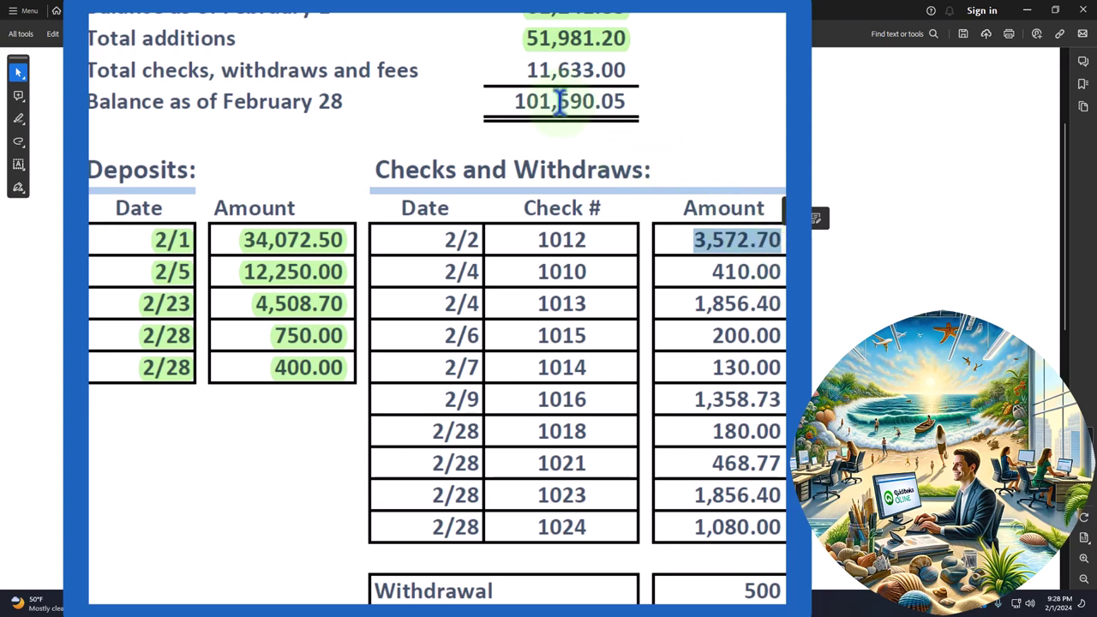
pyautogui.moveTo(523, 70); pyautogui.dragTo(630, 71)
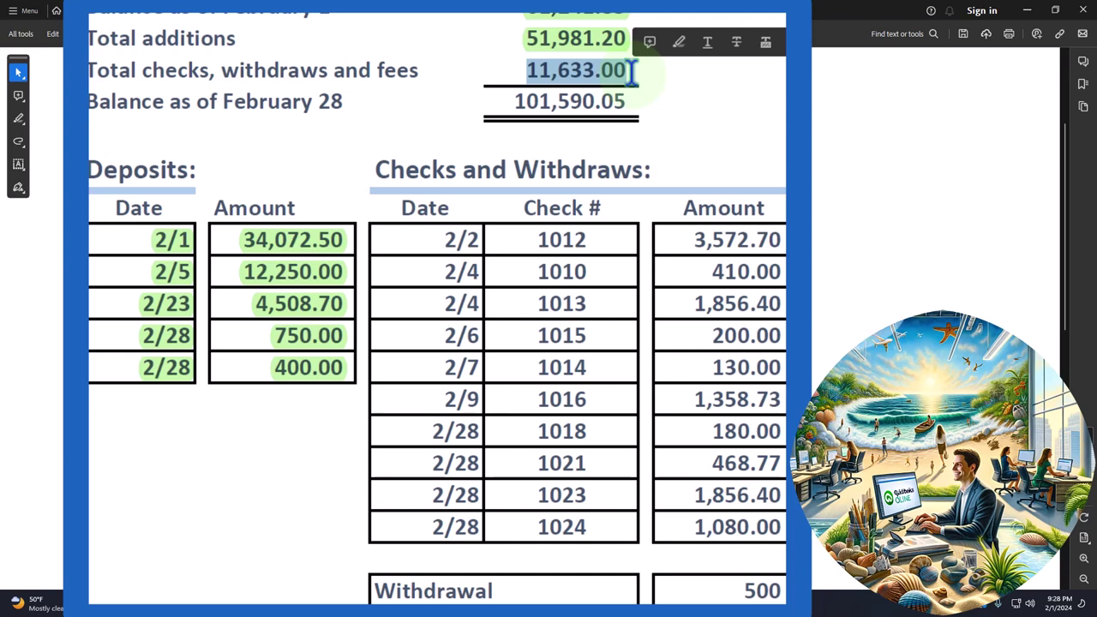
pyautogui.moveTo(686, 239); pyautogui.dragTo(781, 240)
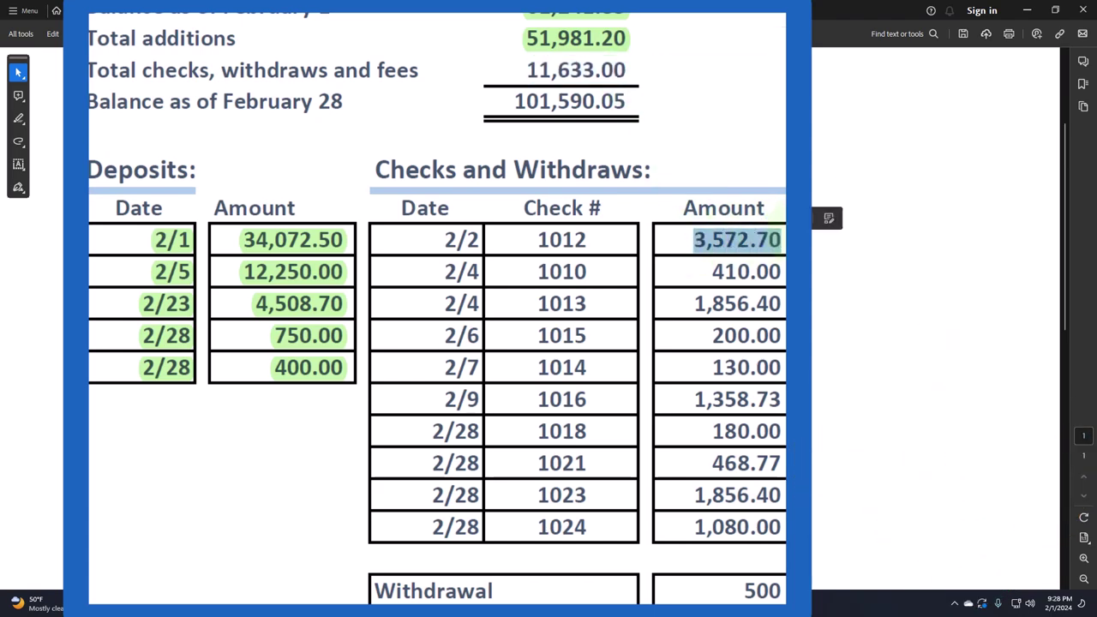
# Step: Back in QuickBooks, show only payments, mark payroll check 1012 as cleared, and compare it with the January report's uncleared payments
pyautogui.click(1055, 10)
pyautogui.click(1034, 12)
pyautogui.scroll(-1, 574, 352)
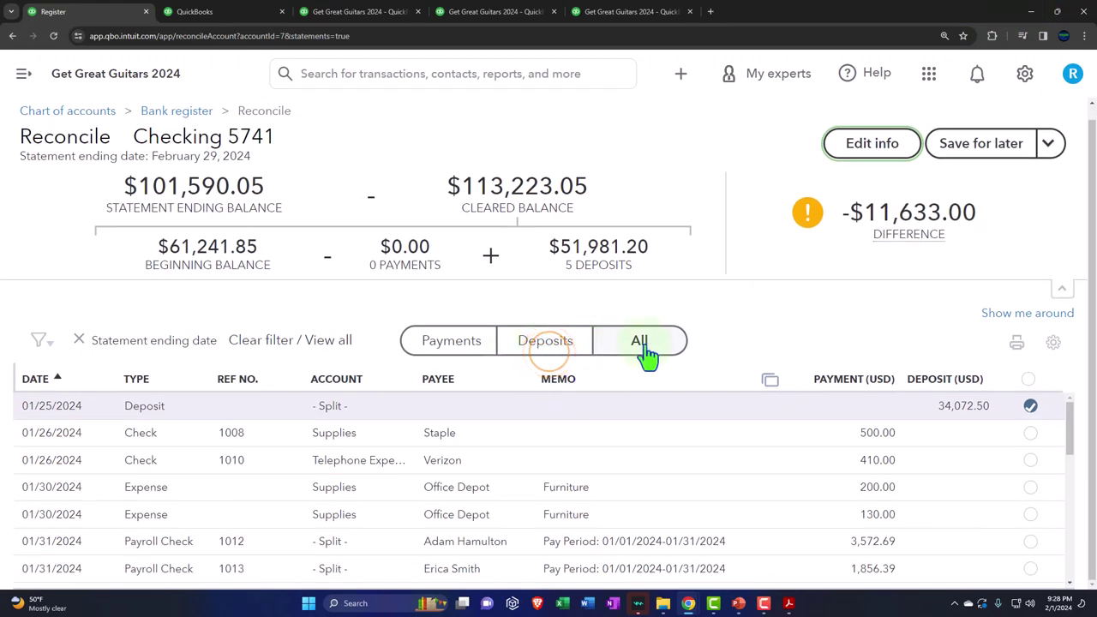
pyautogui.click(459, 347)
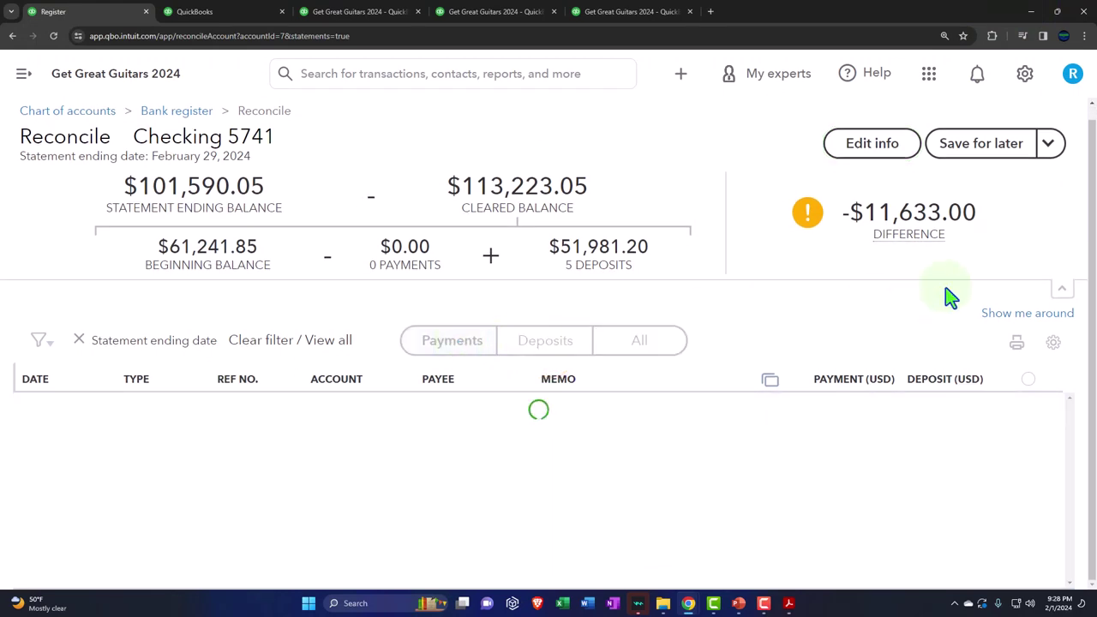
pyautogui.scroll(-2, 1049, 301)
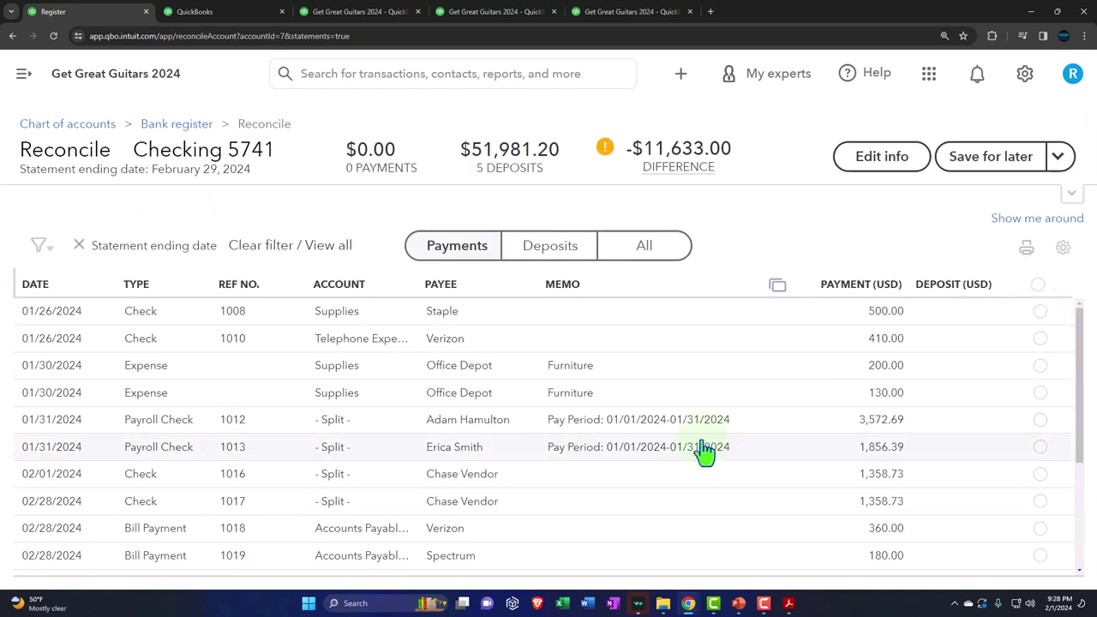
pyautogui.scroll(-1, 806, 472)
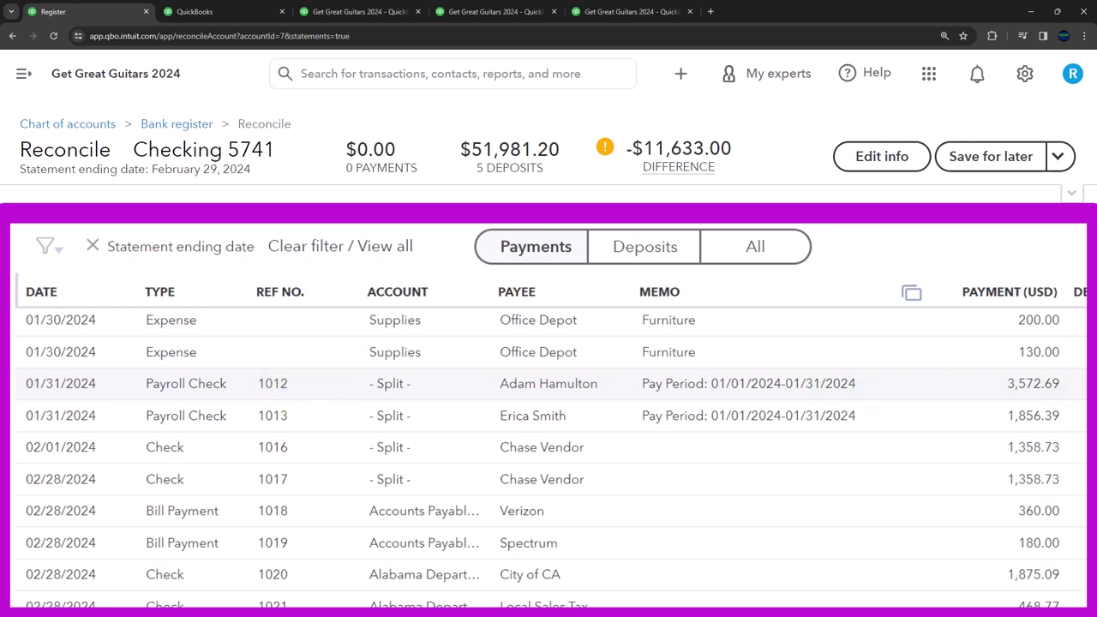
pyautogui.click(951, 386)
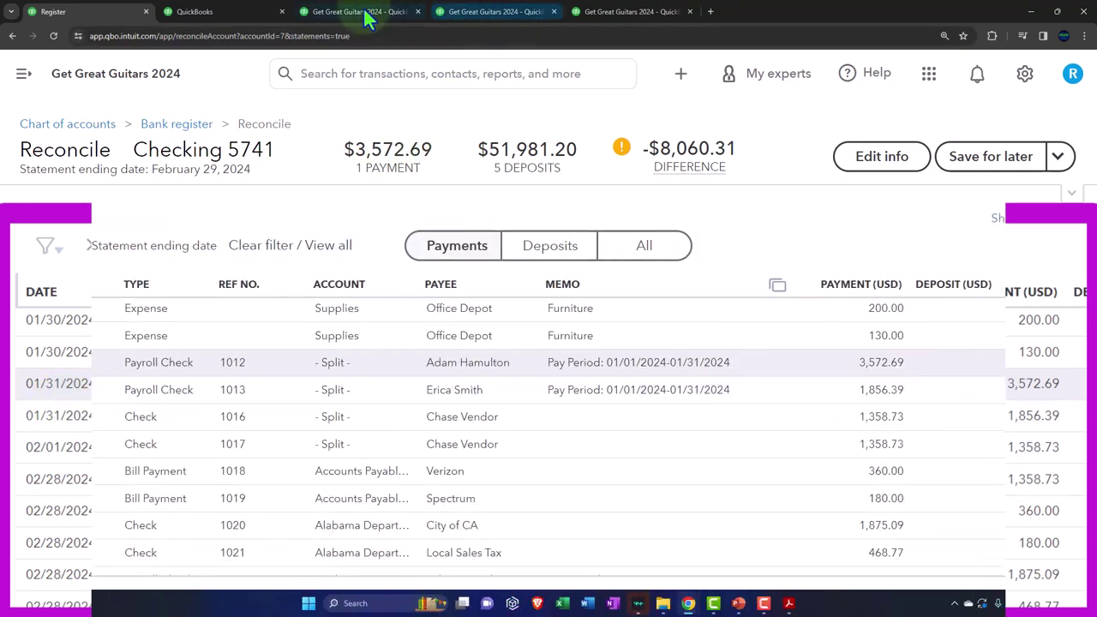
pyautogui.click(219, 13)
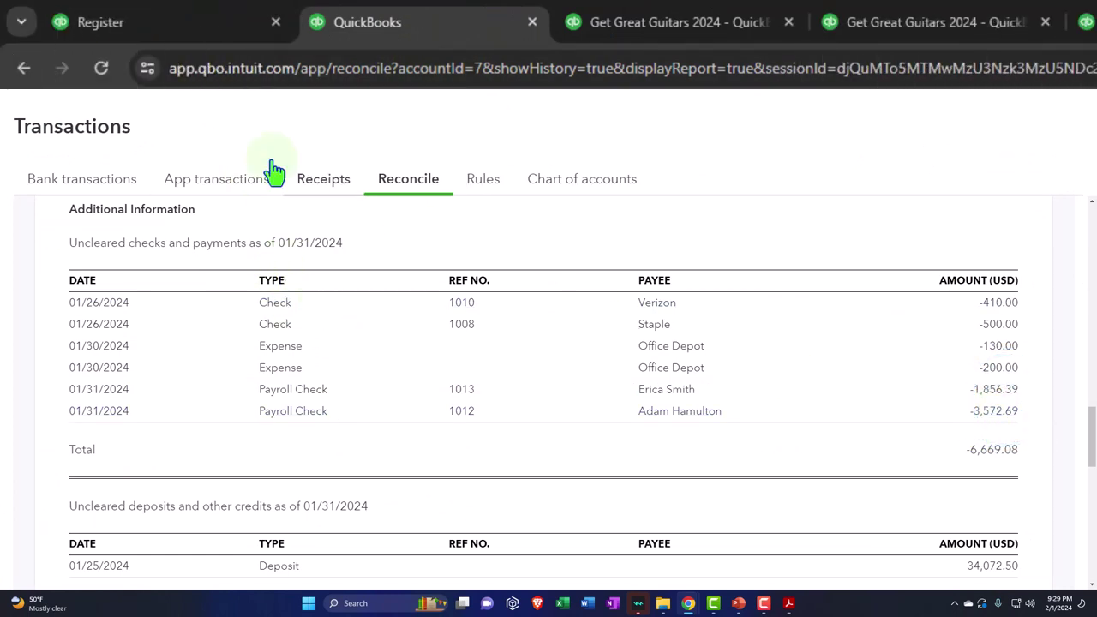
pyautogui.click(203, 42)
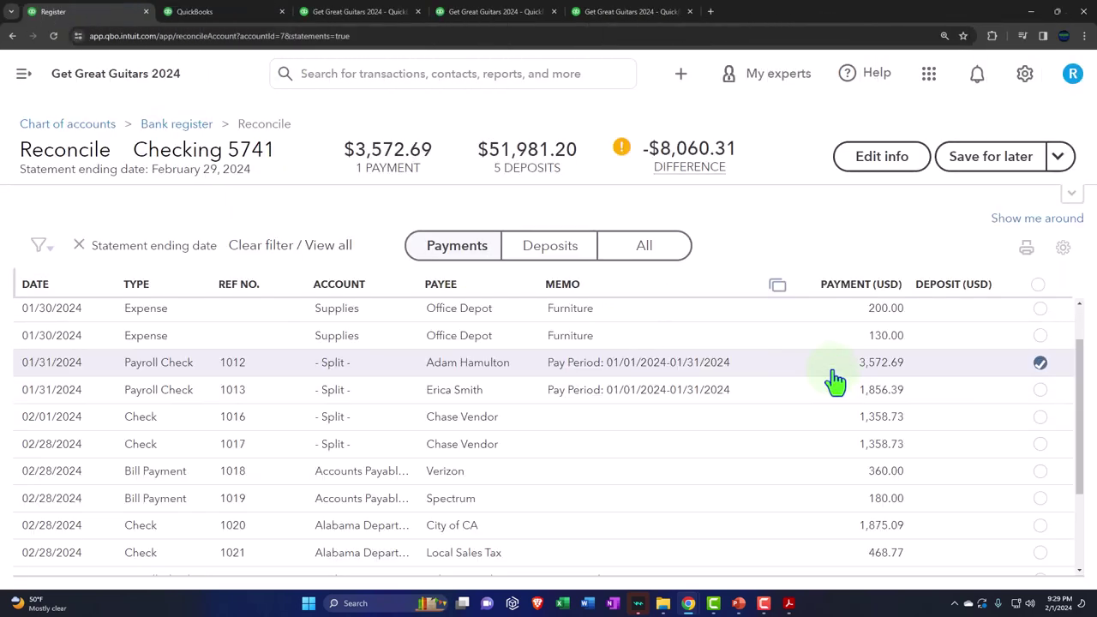
# Step: In the February bank statement in Acrobat, highlight check 1012's row in green and return to the QuickBooks reconciliation
pyautogui.moveTo(789, 603)
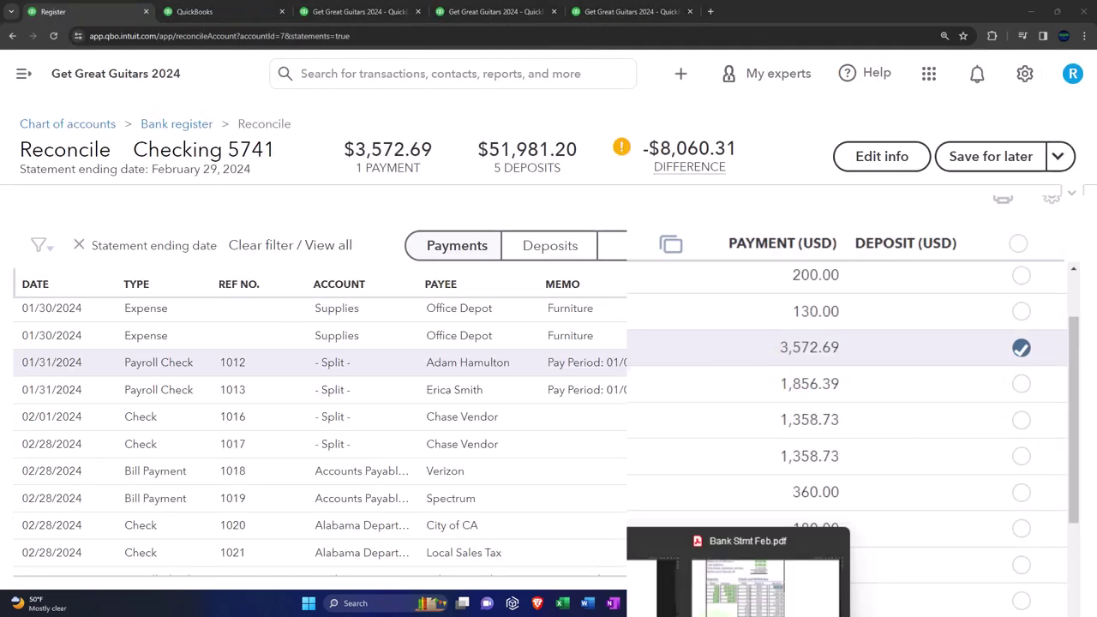
pyautogui.click(707, 557)
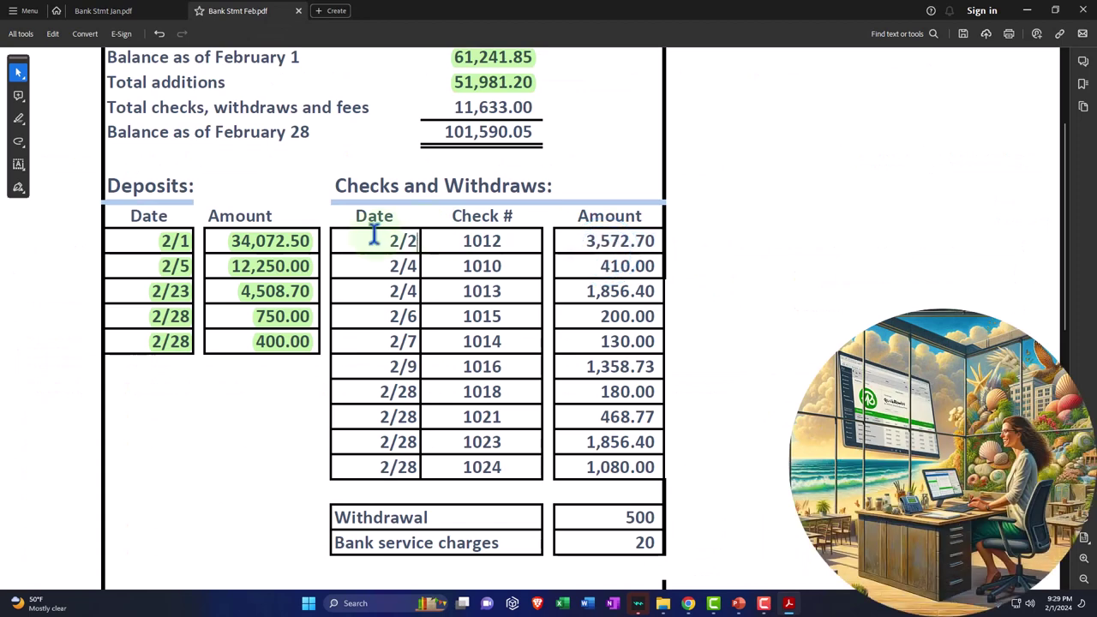
pyautogui.moveTo(375, 237); pyautogui.dragTo(656, 231)
pyautogui.click(696, 233)
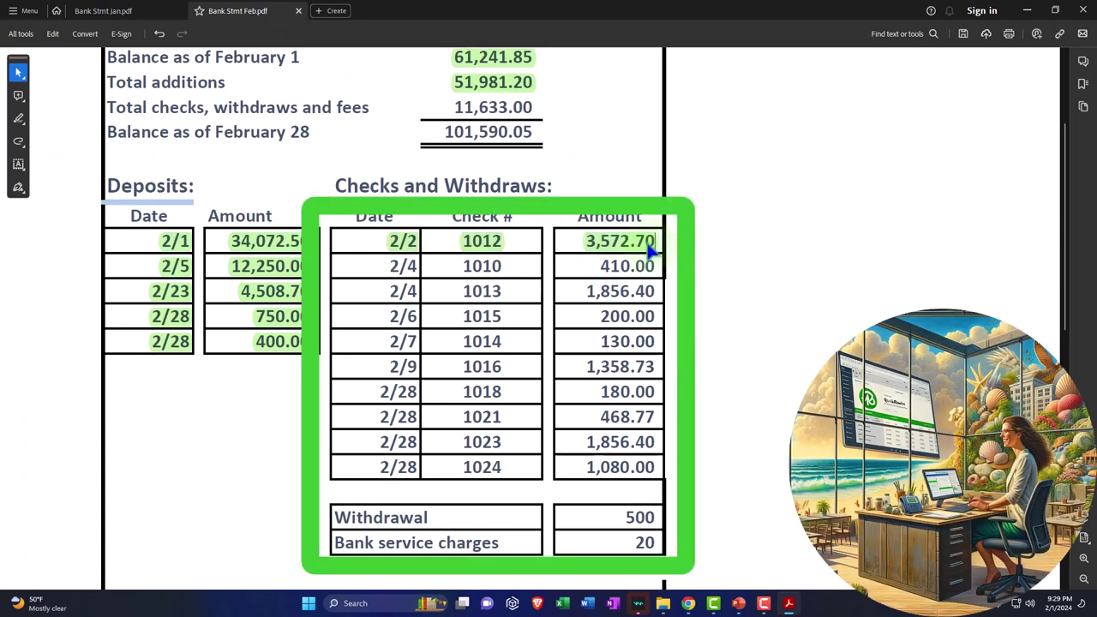
pyautogui.click(603, 269)
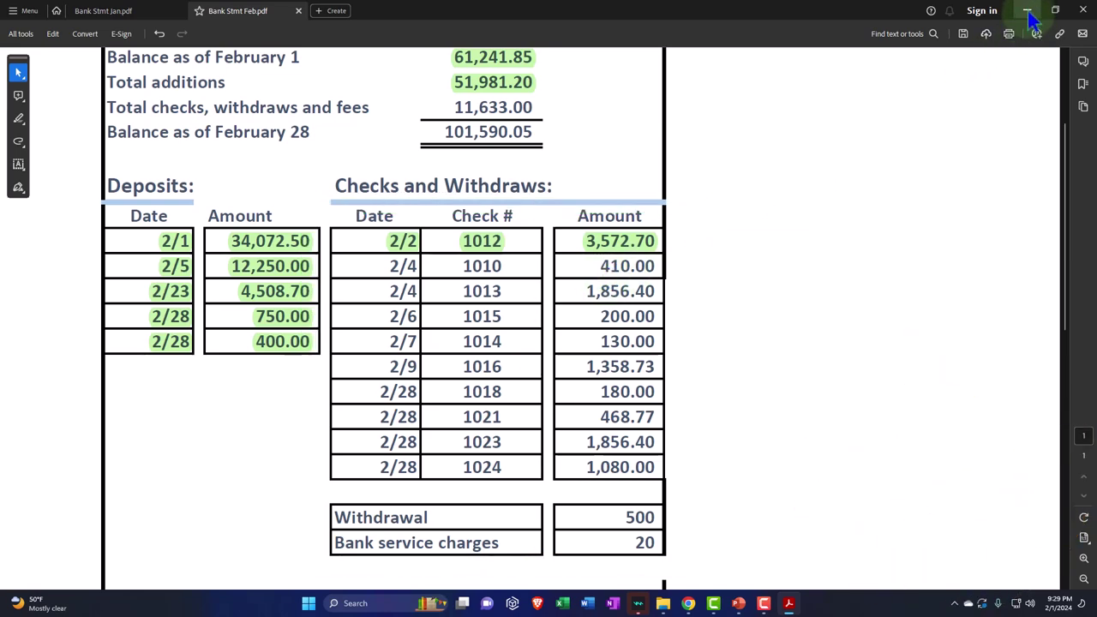
pyautogui.click(1027, 12)
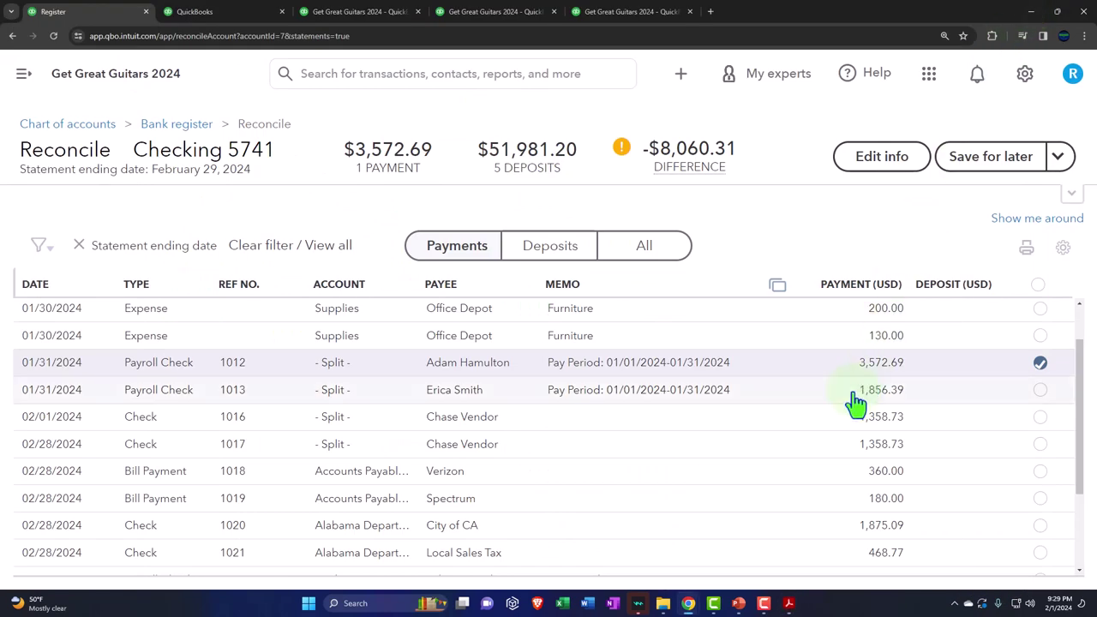
# Step: Mark Verizon check 1010 for 410.00 as cleared and compare it with the uncleared payments in the January reconciliation report
pyautogui.scroll(1, 821, 470)
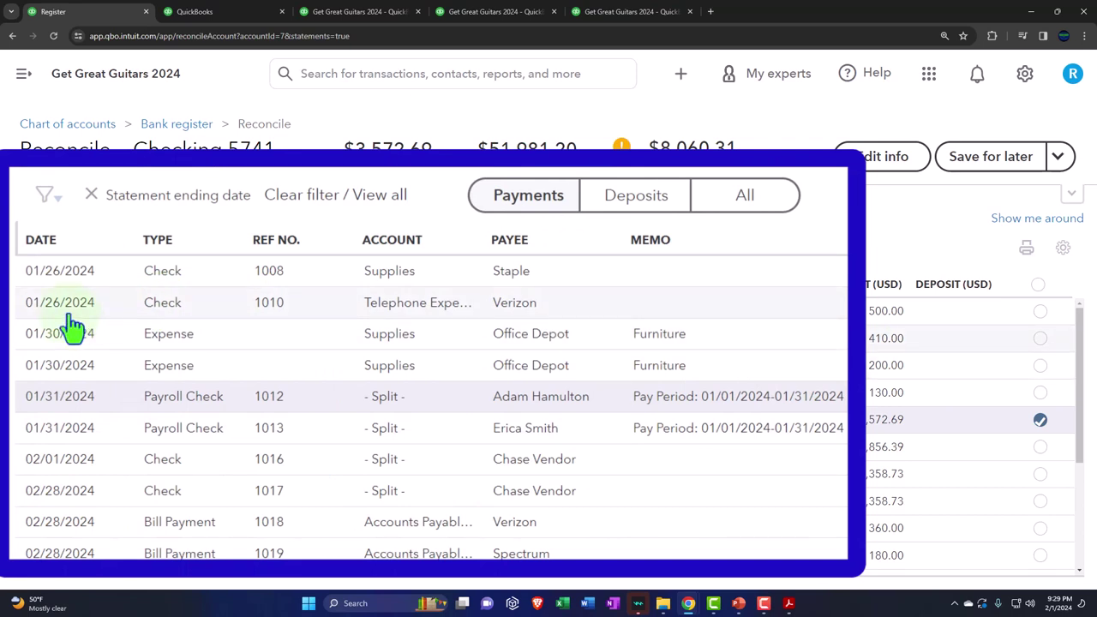
pyautogui.click(1039, 339)
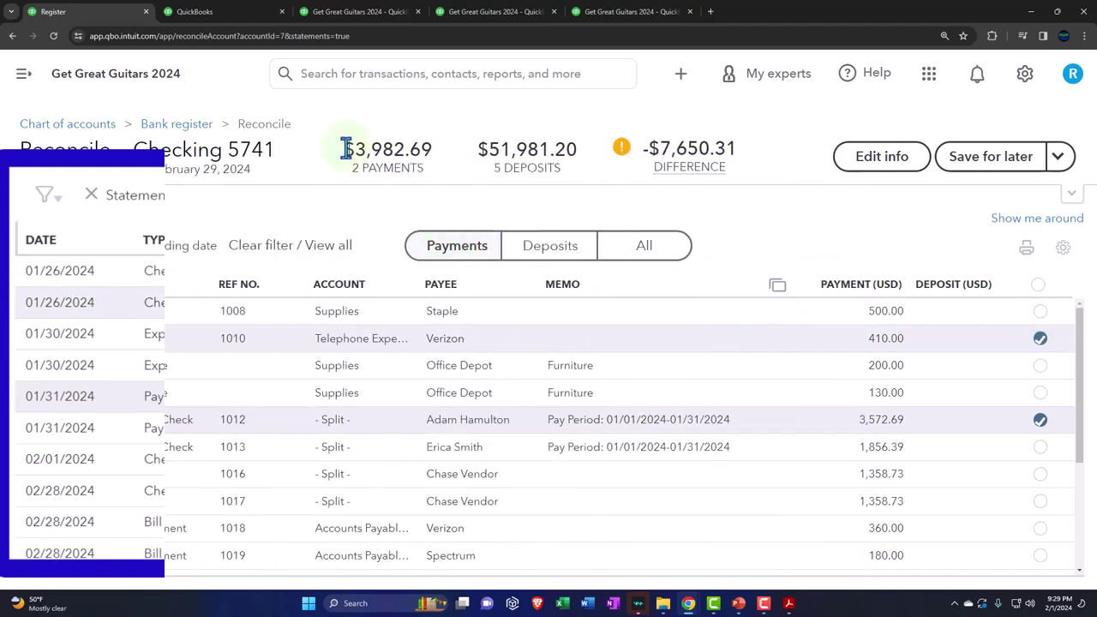
pyautogui.click(214, 12)
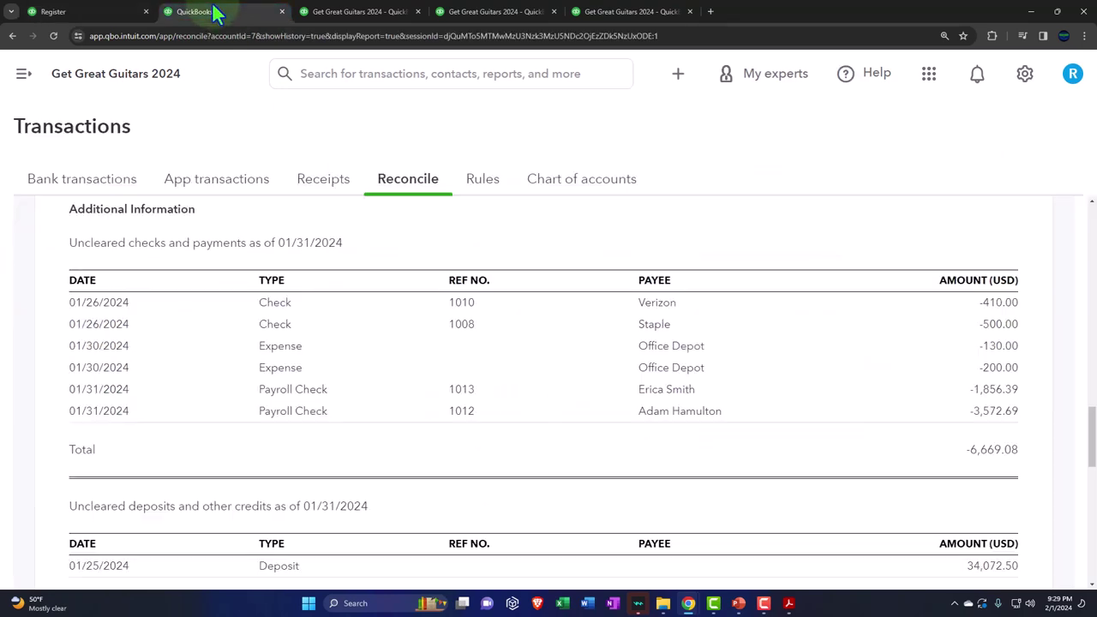
pyautogui.click(989, 310)
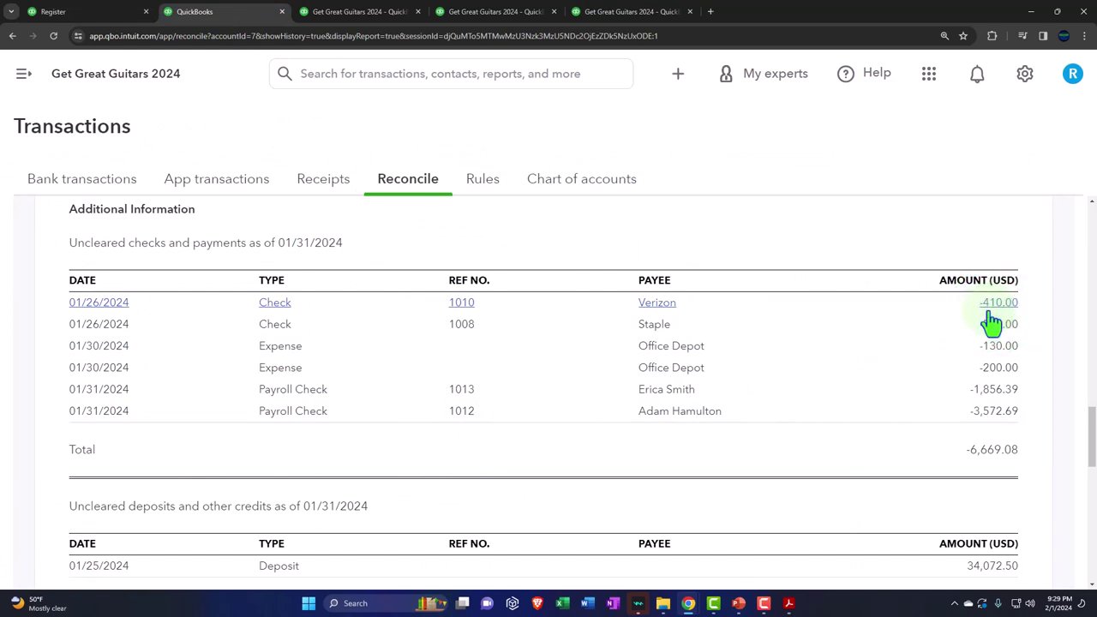
pyautogui.click(94, 12)
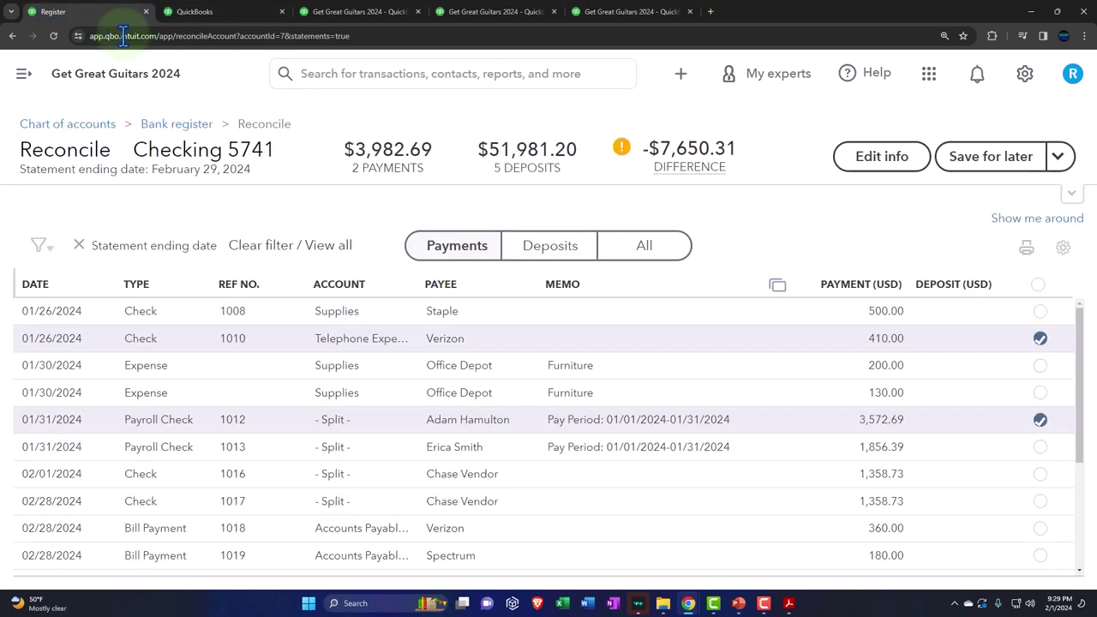
# Step: In the February bank statement in Acrobat, highlight check 1010's row in green and return to the QuickBooks reconciliation
pyautogui.moveTo(788, 603)
pyautogui.click(823, 565)
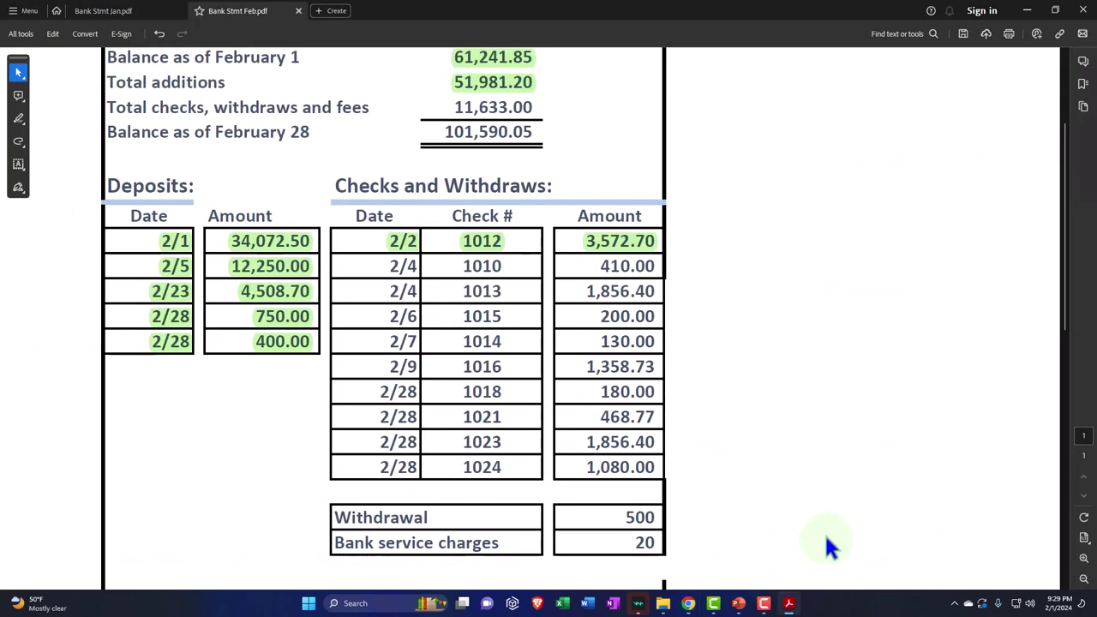
pyautogui.moveTo(388, 264); pyautogui.dragTo(646, 266)
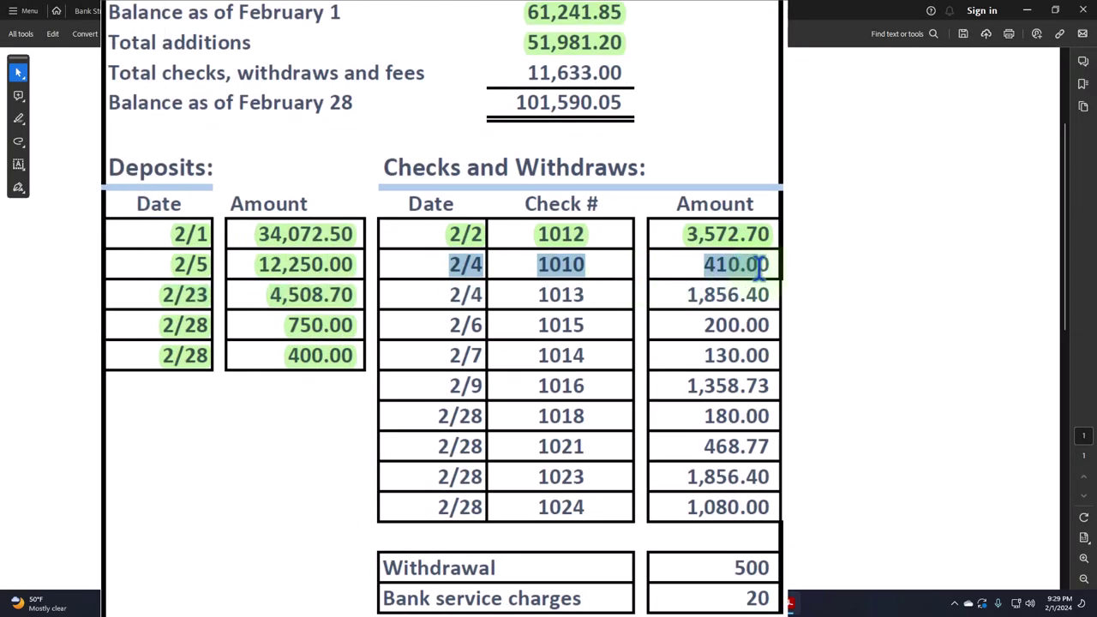
pyautogui.moveTo(769, 267); pyautogui.dragTo(775, 264)
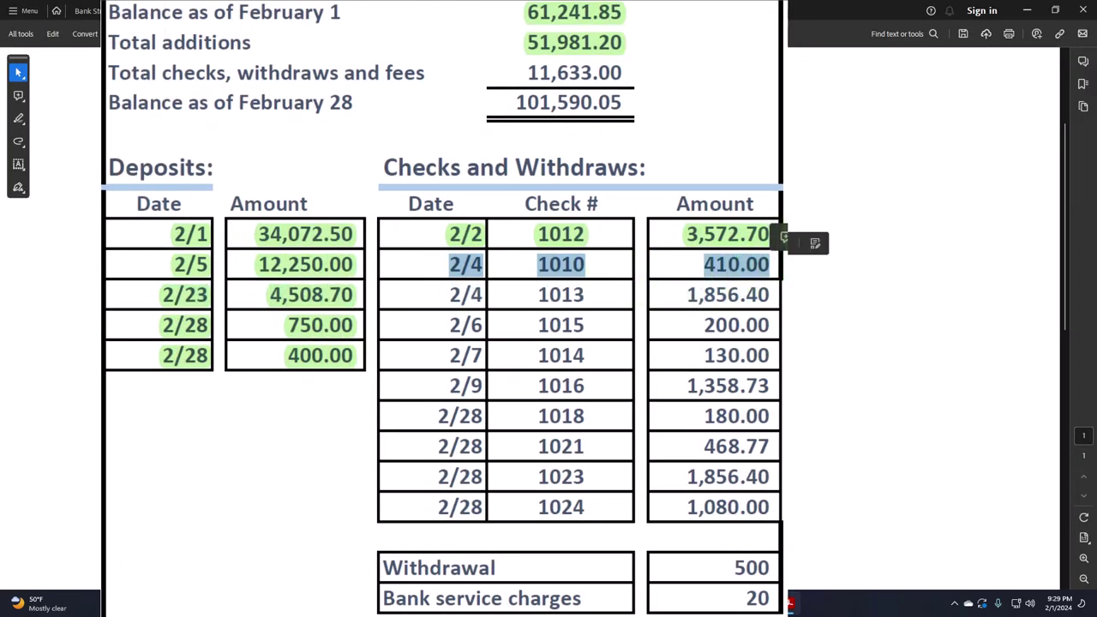
pyautogui.click(783, 238)
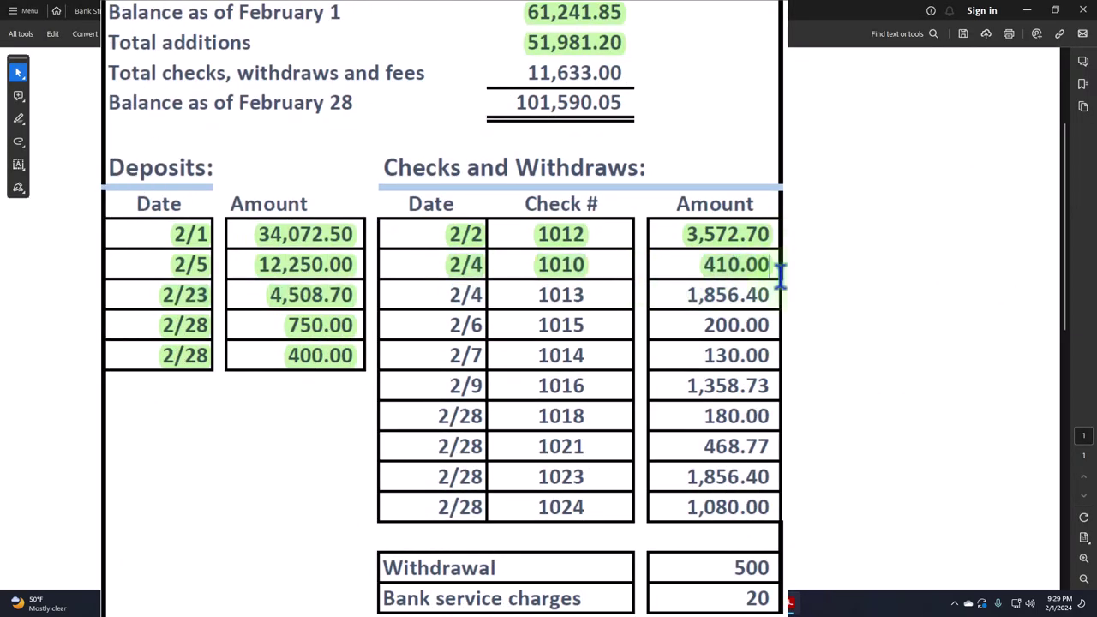
pyautogui.click(690, 295)
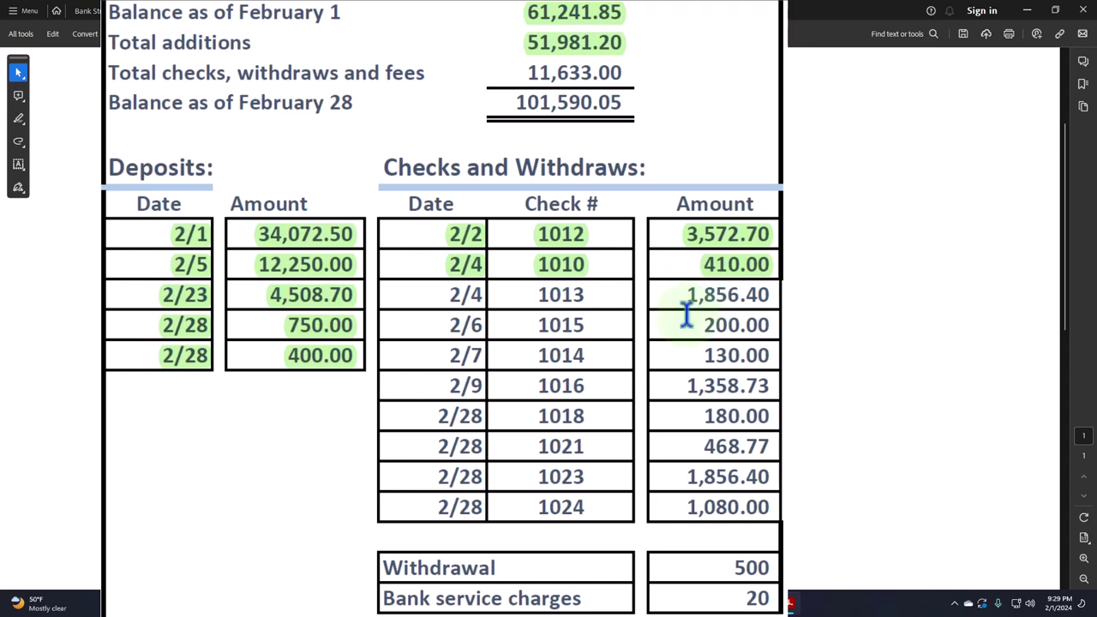
pyautogui.click(1025, 12)
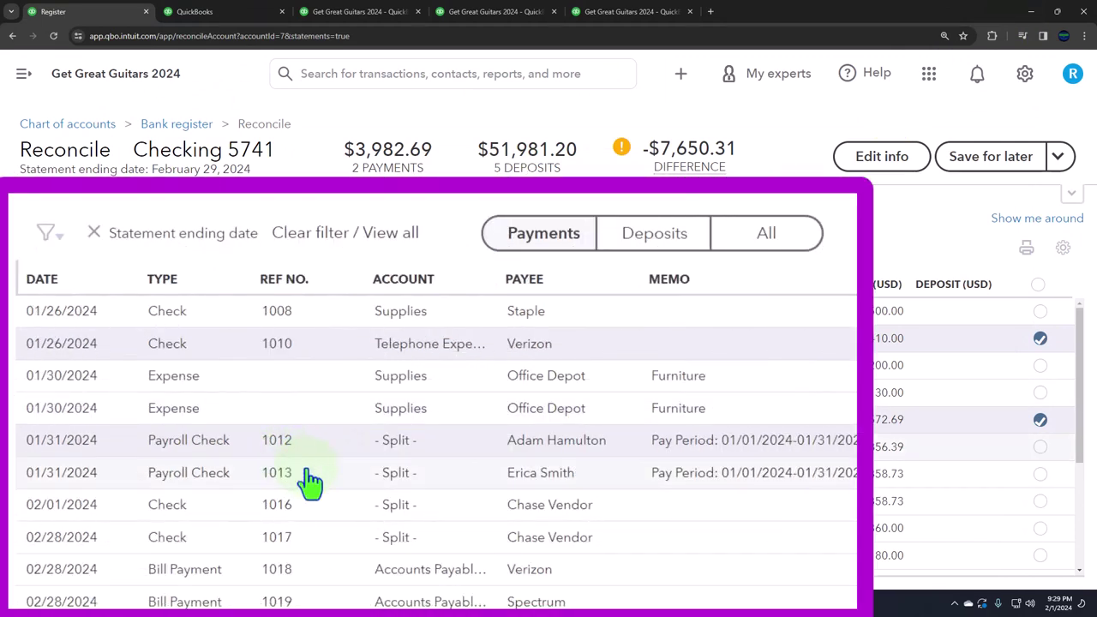
# Step: Mark payroll check 1013 as cleared in QuickBooks and highlight its row in green in the February bank statement in Acrobat
pyautogui.click(1040, 447)
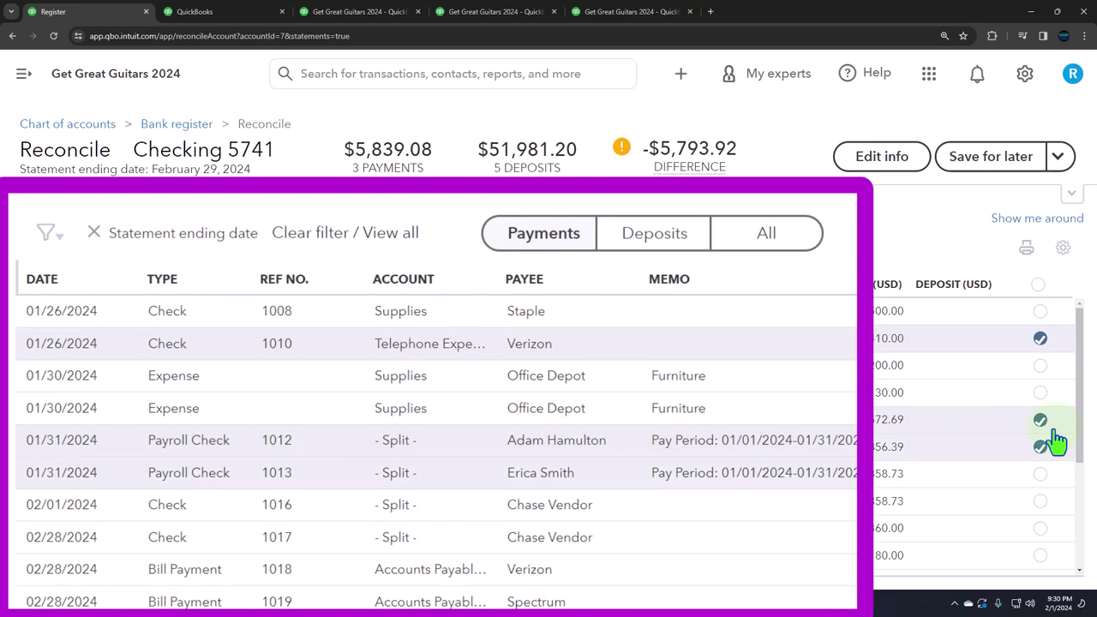
pyautogui.click(829, 560)
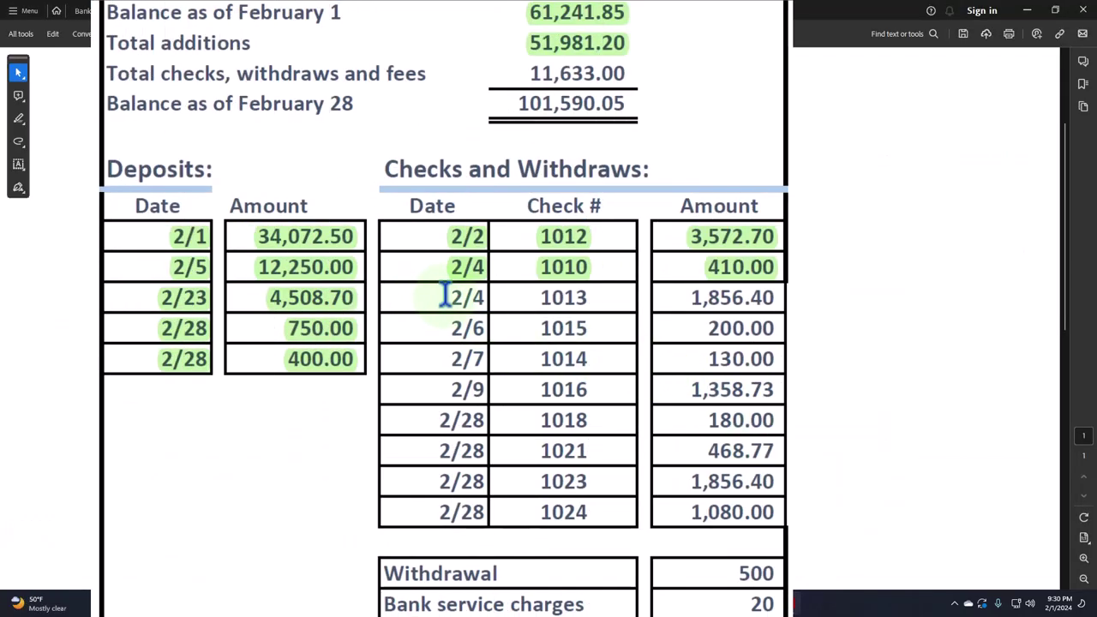
pyautogui.moveTo(447, 295); pyautogui.dragTo(781, 300)
pyautogui.click(789, 269)
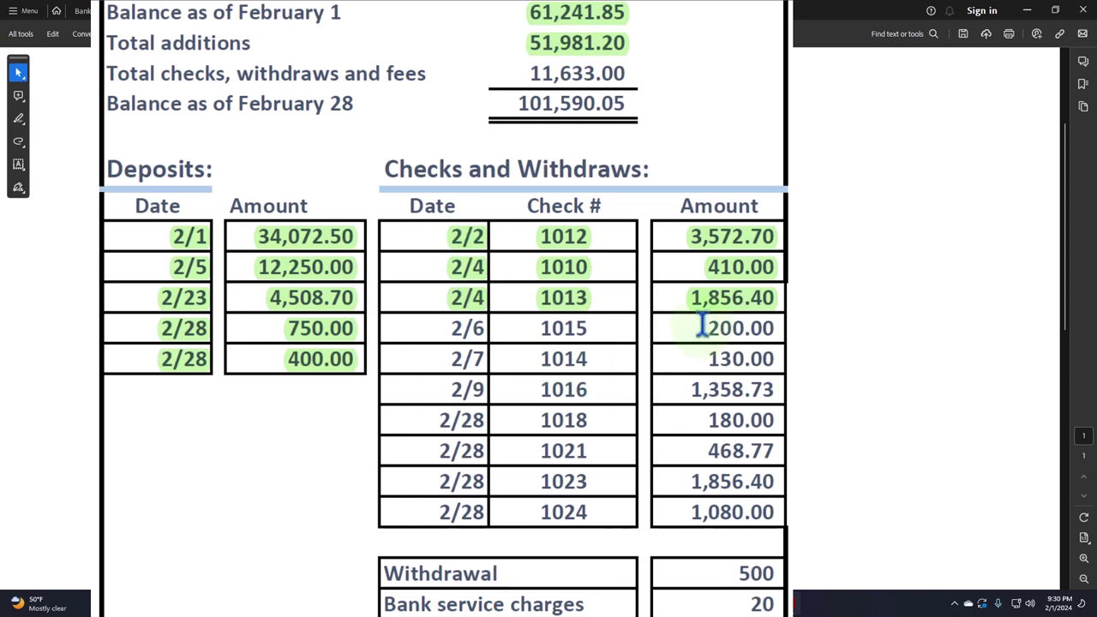
# Step: Back in QuickBooks, mark the 200.00 Office Depot expense as cleared and compare it with the January report's uncleared payments
pyautogui.moveTo(798, 611)
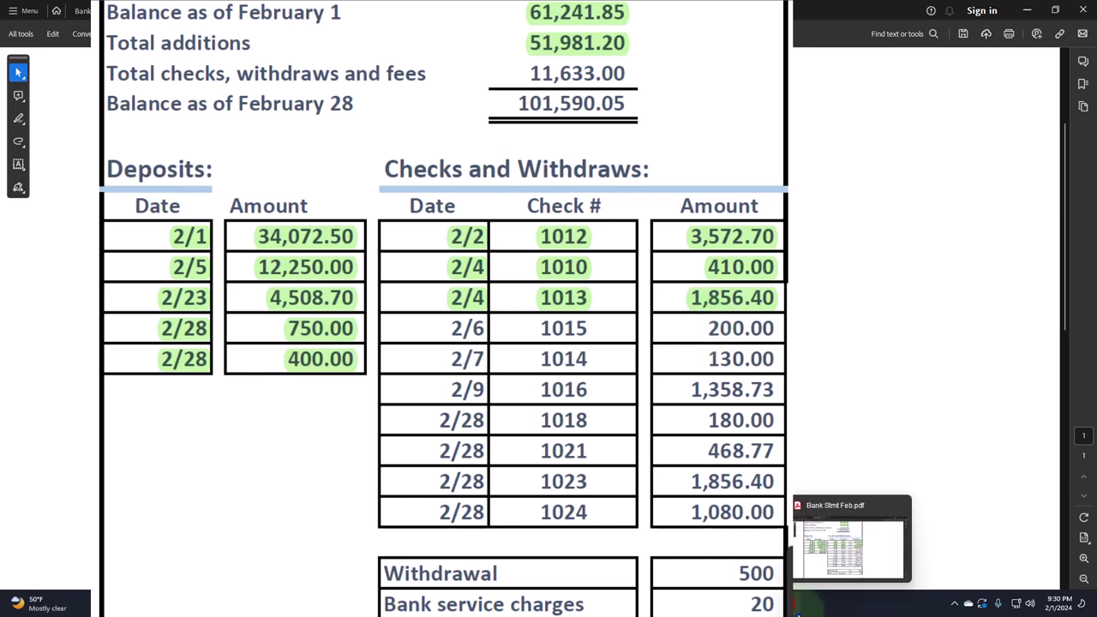
pyautogui.hotkey('alt', 'Tab')
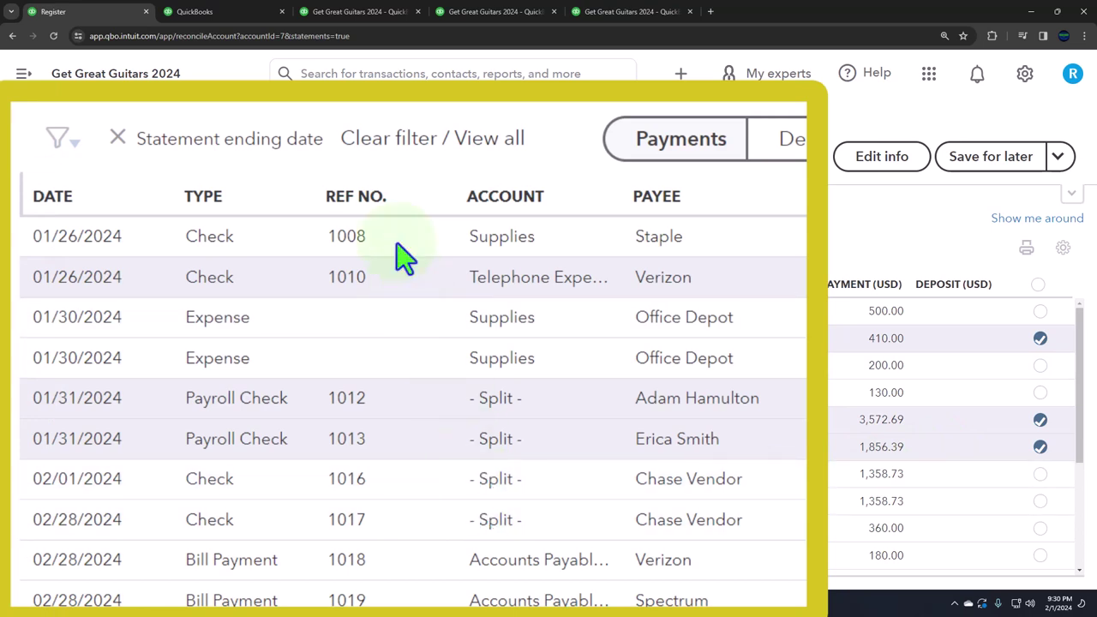
pyautogui.scroll(-1, 395, 396)
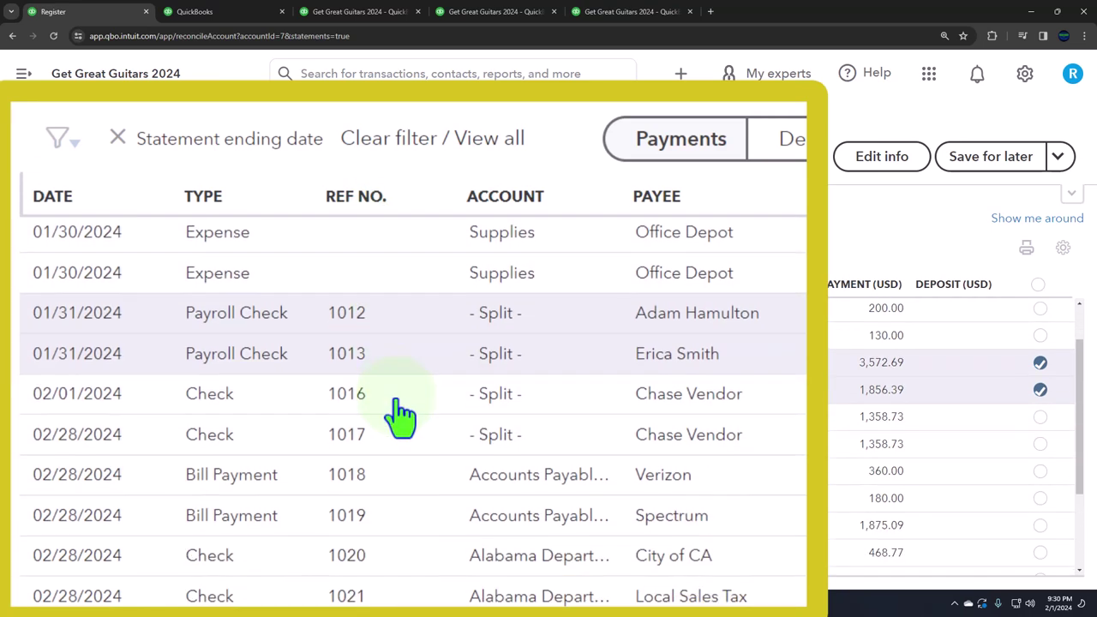
pyautogui.scroll(1, 399, 416)
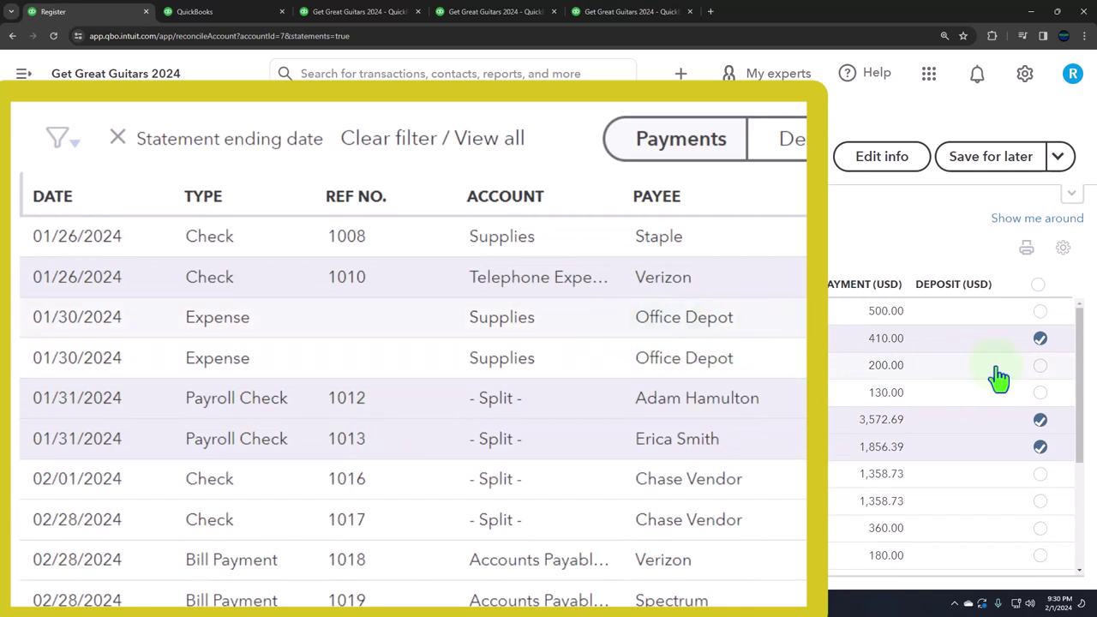
pyautogui.click(1040, 367)
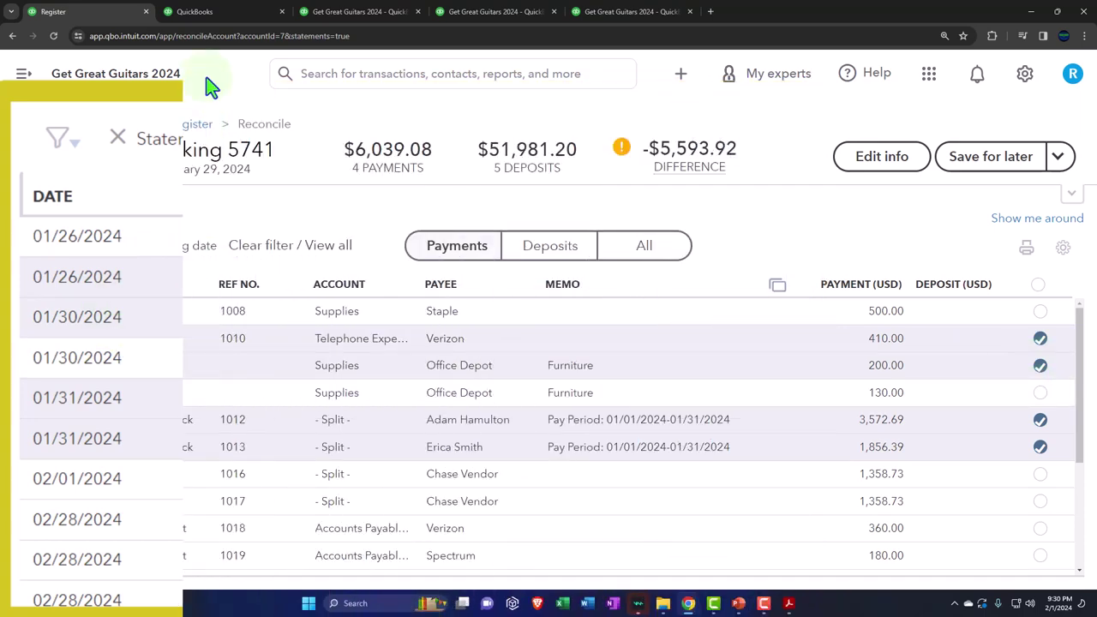
pyautogui.click(206, 11)
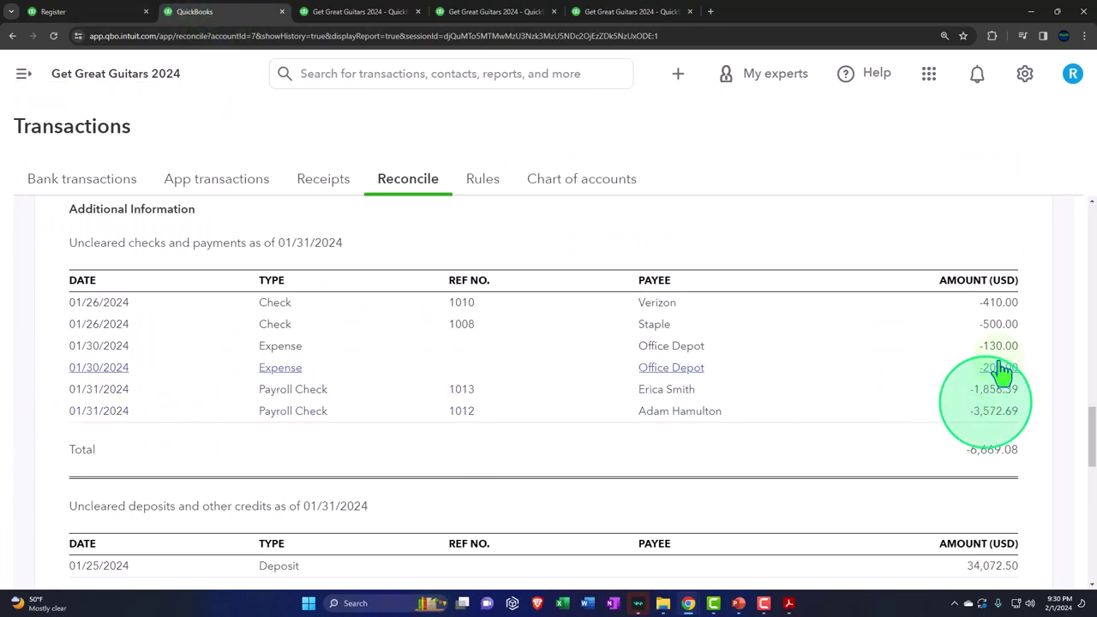
pyautogui.click(117, 11)
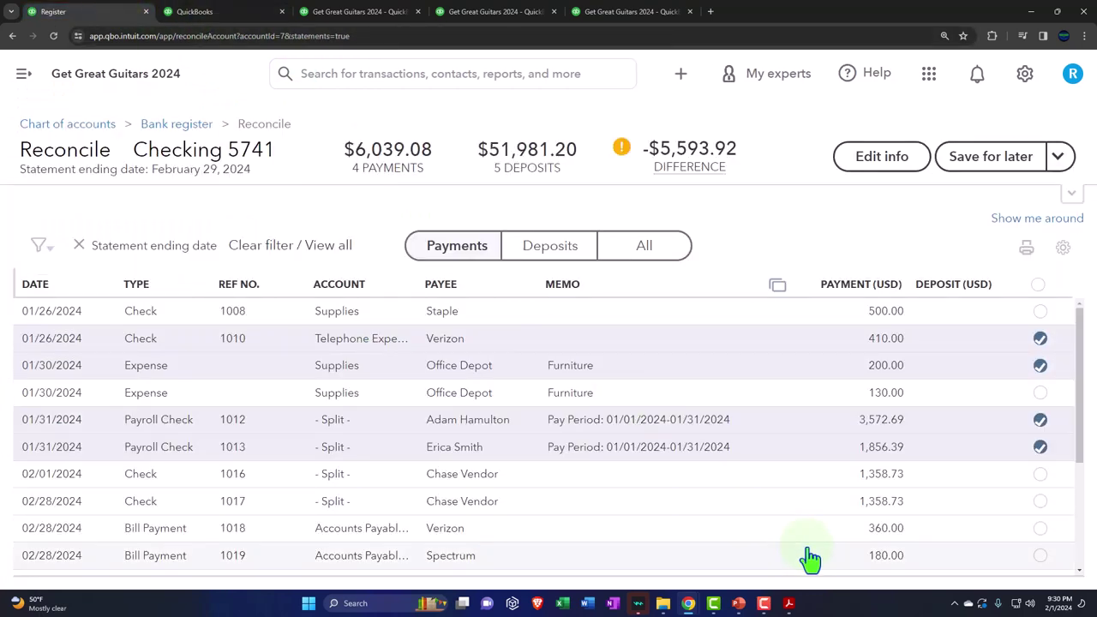
# Step: Switch to the February bank statement in Acrobat and highlight check 1015's row in green
pyautogui.moveTo(791, 605)
pyautogui.click(883, 524)
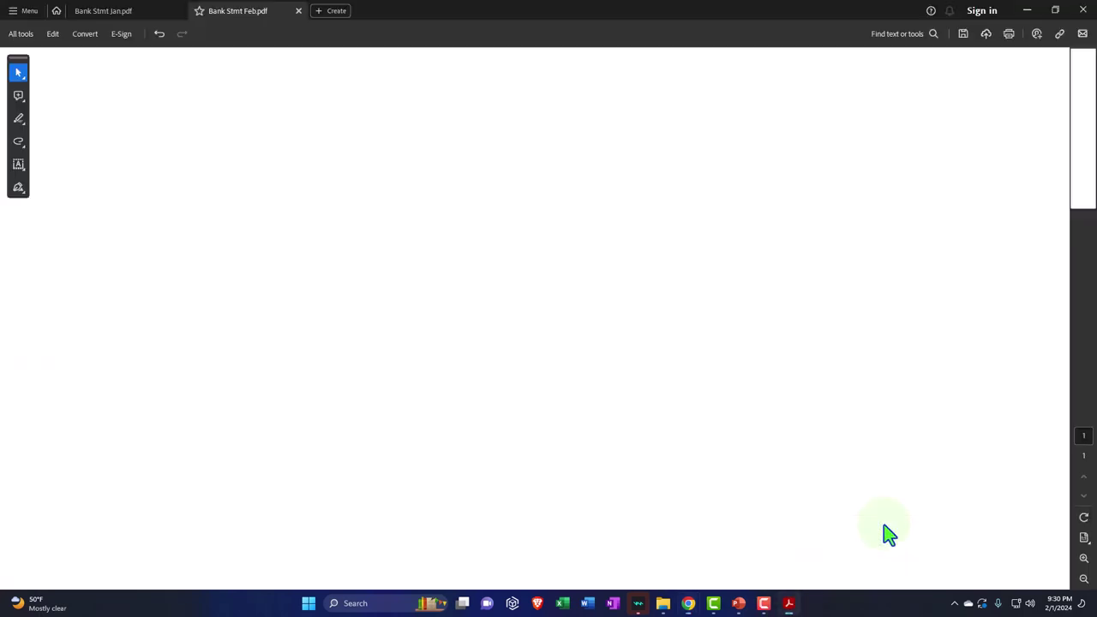
pyautogui.moveTo(546, 398); pyautogui.dragTo(815, 409)
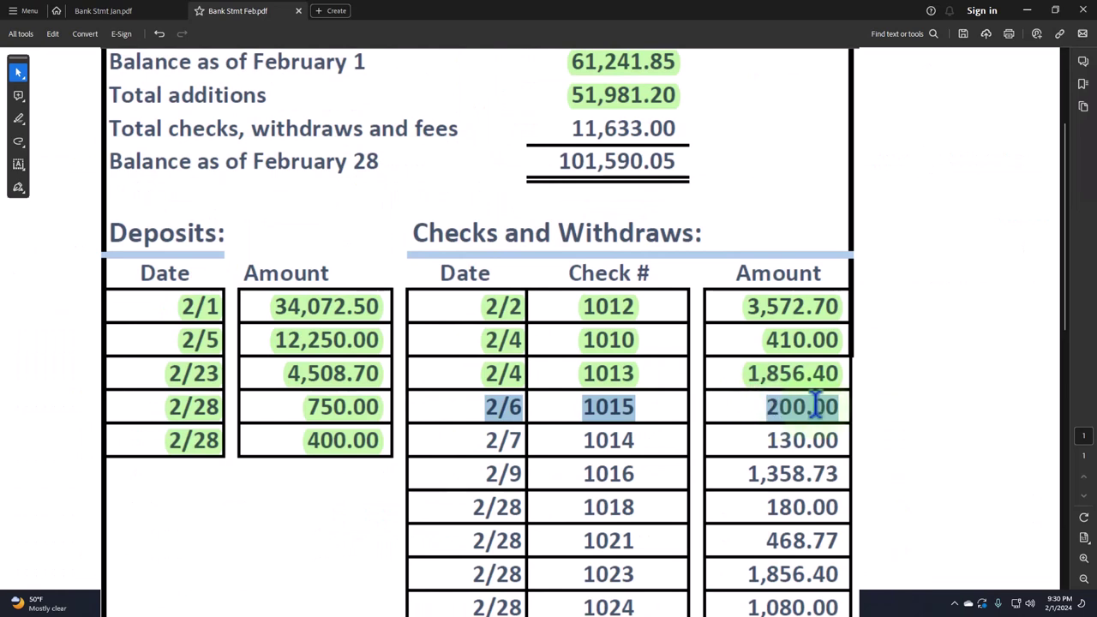
pyautogui.click(829, 377)
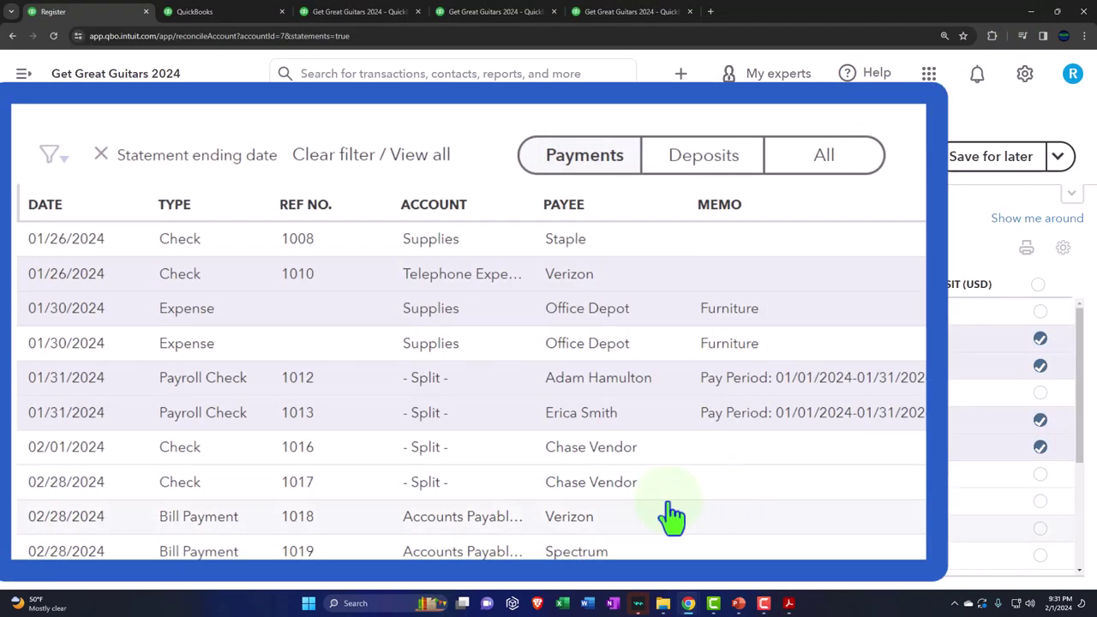
# Step: In the QuickBooks reconciliation, mark Chase Vendor check 1016 as cleared and look through the remaining payments
pyautogui.click(1042, 477)
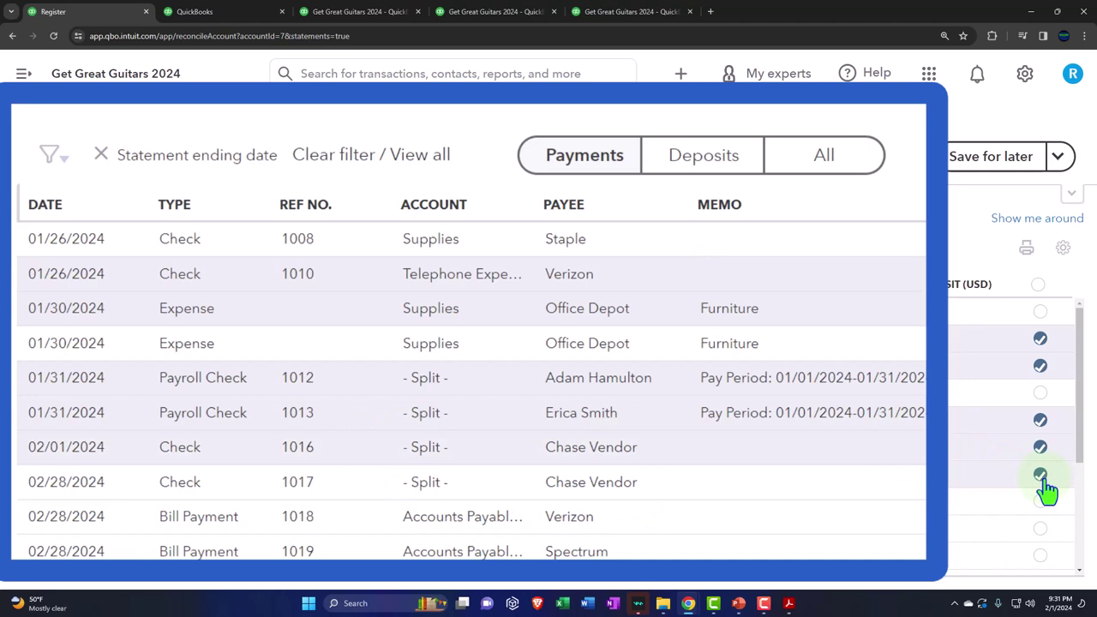
pyautogui.scroll(-4, 975, 506)
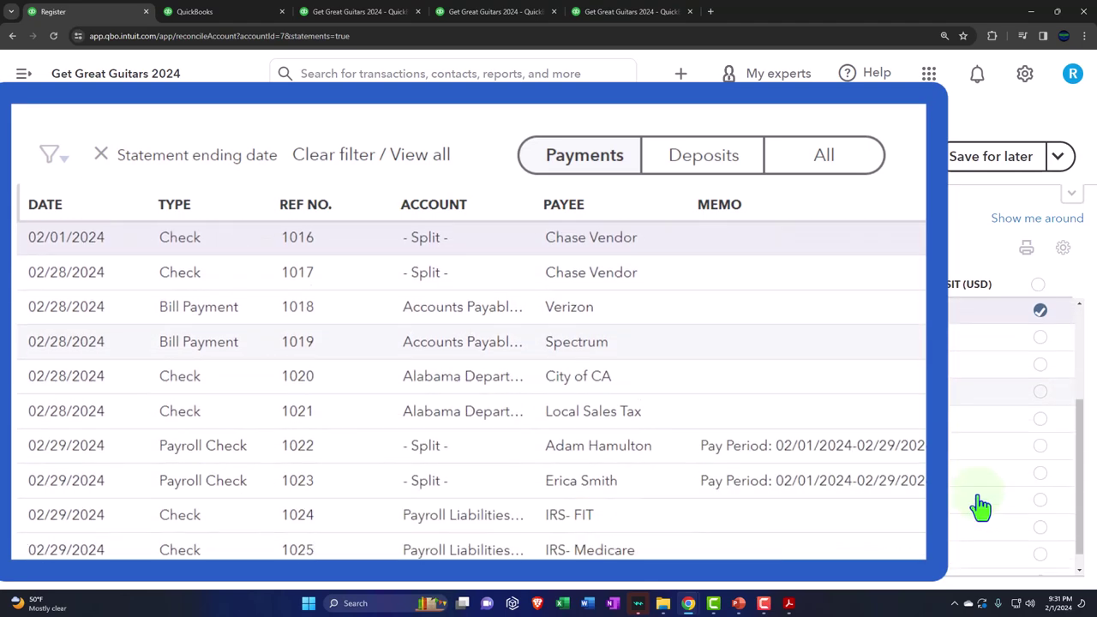
pyautogui.scroll(-1, 979, 506)
pyautogui.scroll(5, 952, 506)
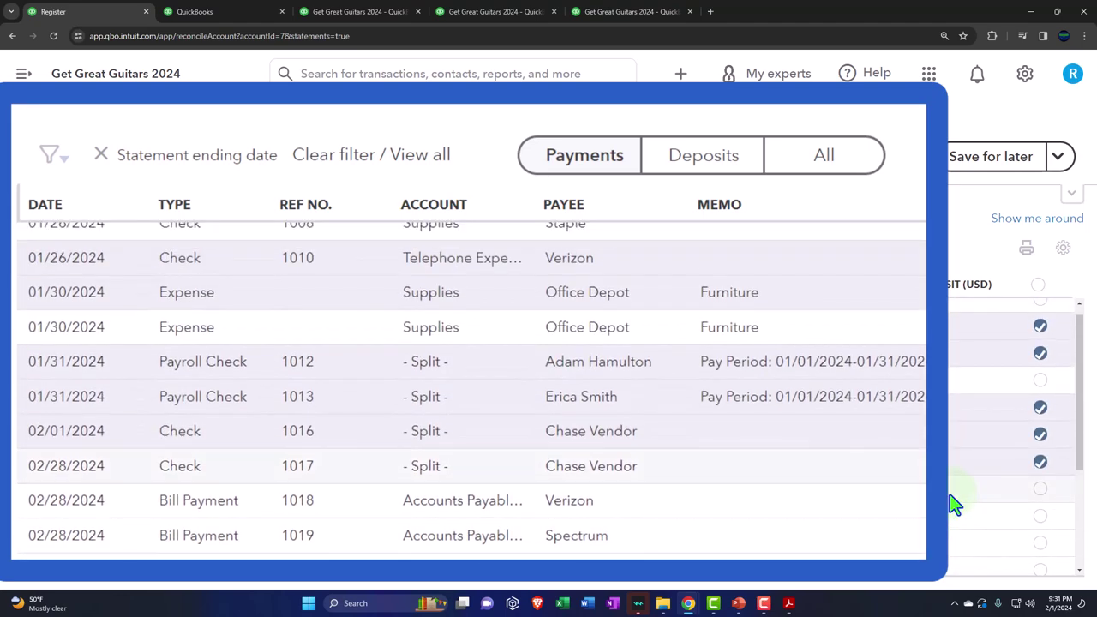
pyautogui.scroll(1, 954, 506)
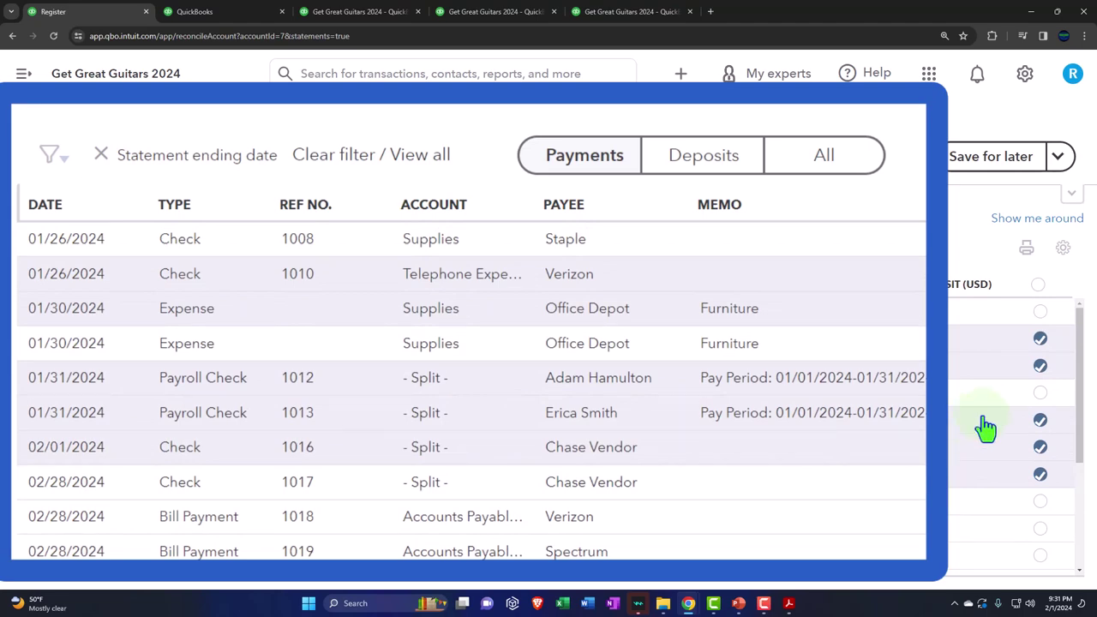
# Step: Look up check 1014 in the February bank statement in Acrobat and mark the 130.00 Office Depot expense as cleared in QuickBooks
pyautogui.moveTo(788, 603)
pyautogui.click(825, 550)
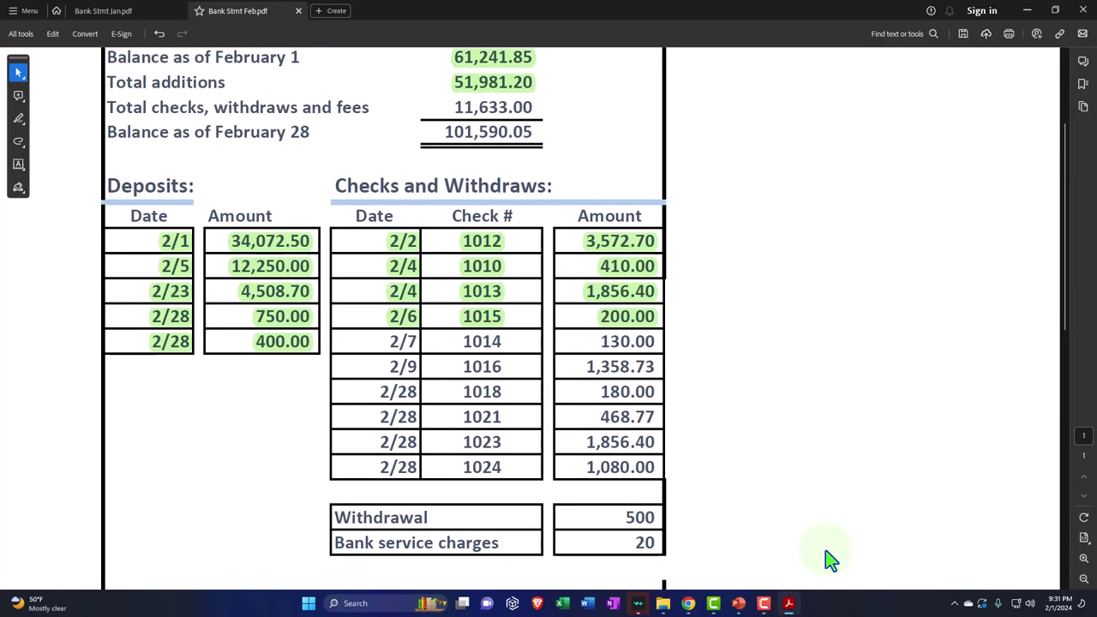
pyautogui.click(1027, 10)
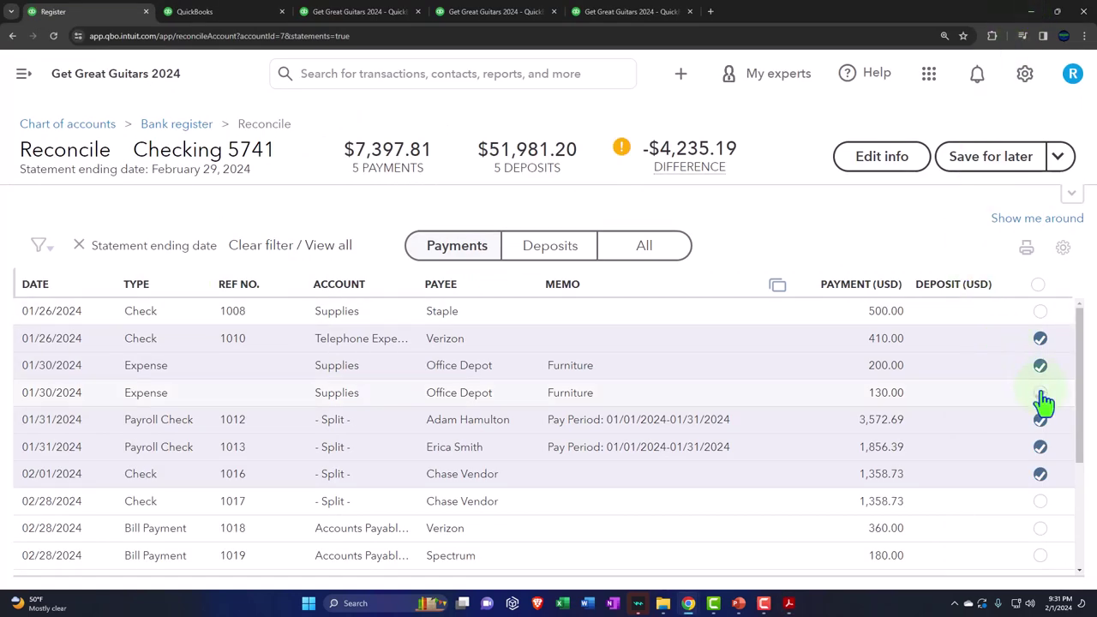
pyautogui.click(1040, 394)
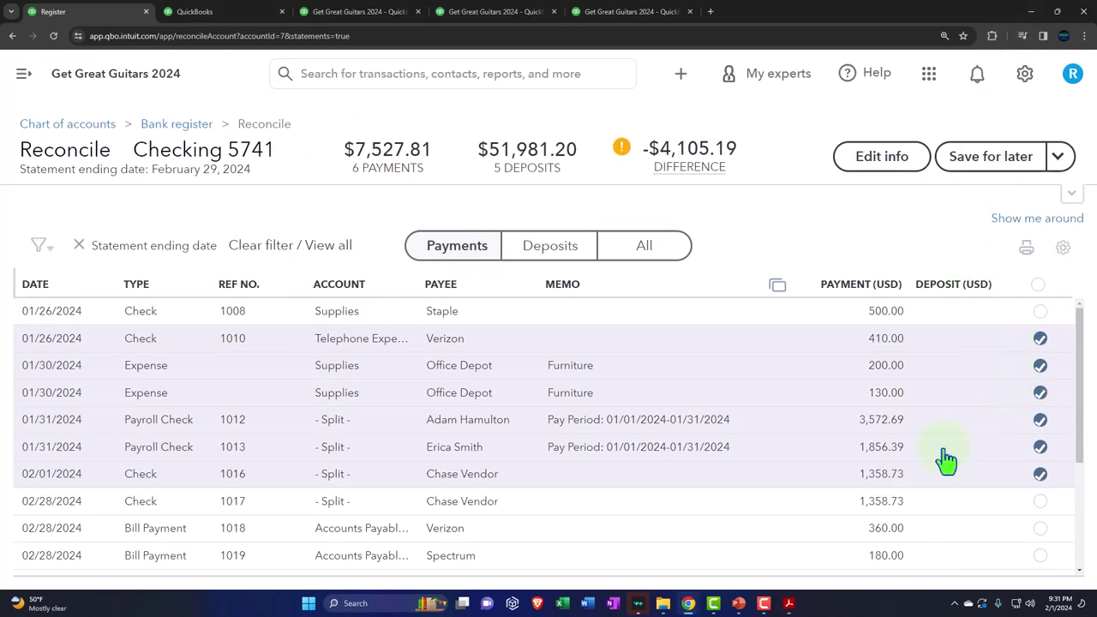
# Step: In the February bank statement in Acrobat, highlight the rows of checks 1014 and 1016 in green and return to QuickBooks
pyautogui.scroll(-1, 908, 476)
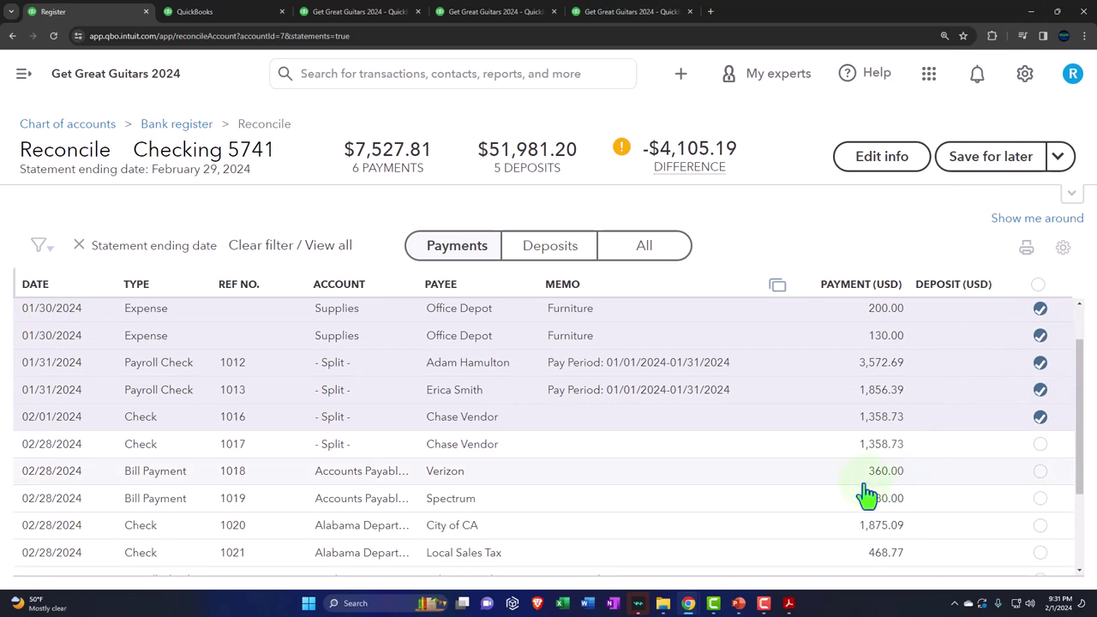
pyautogui.moveTo(788, 603)
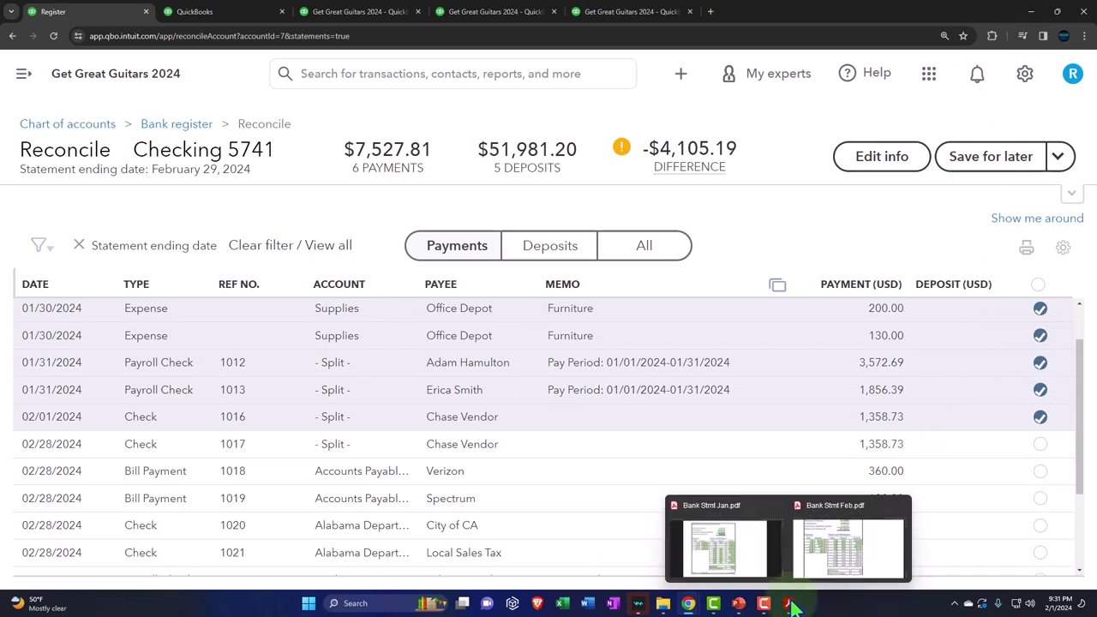
pyautogui.click(843, 556)
pyautogui.moveTo(389, 341); pyautogui.dragTo(677, 379)
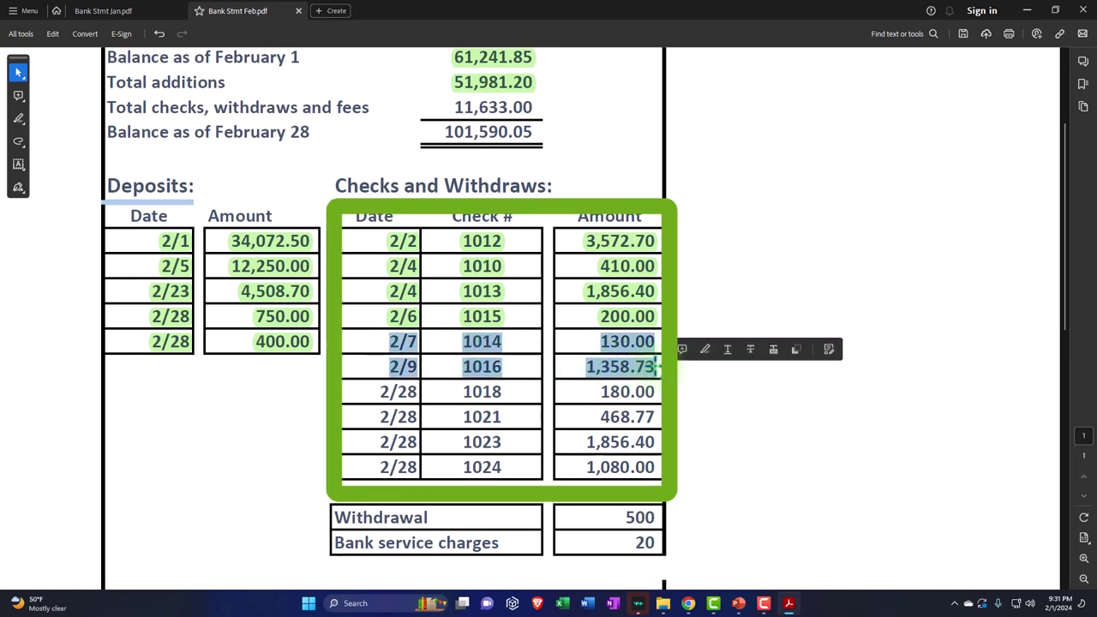
pyautogui.click(705, 347)
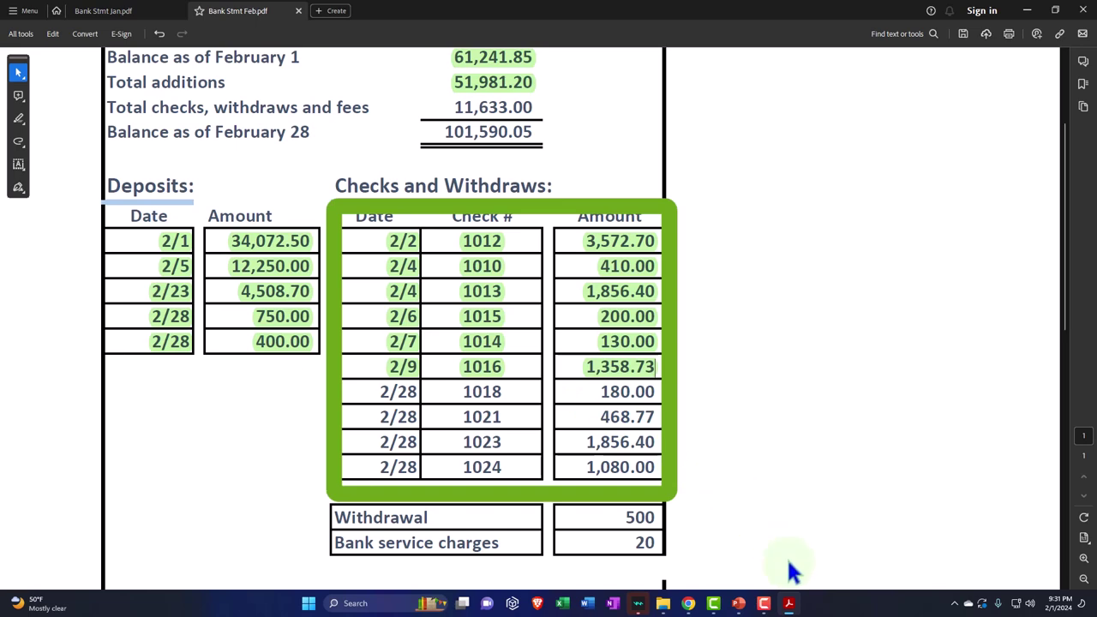
pyautogui.click(1029, 11)
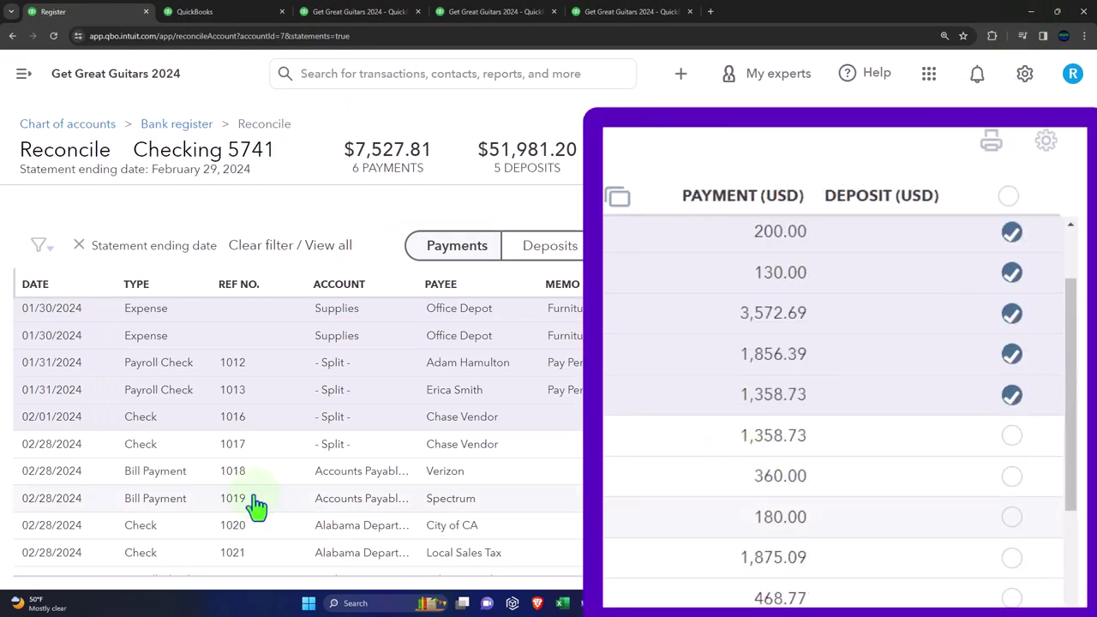
# Step: Mark Verizon bill payment 1018 for 360.00 and Local Sales Tax check 1021 for 468.77 as cleared
pyautogui.click(1012, 478)
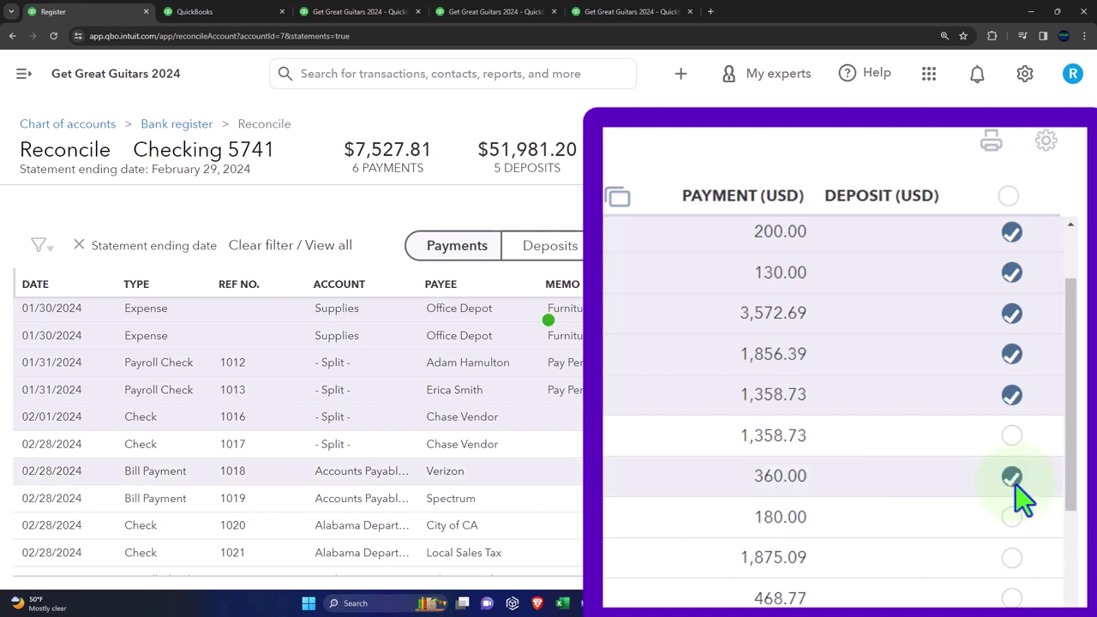
pyautogui.click(1012, 599)
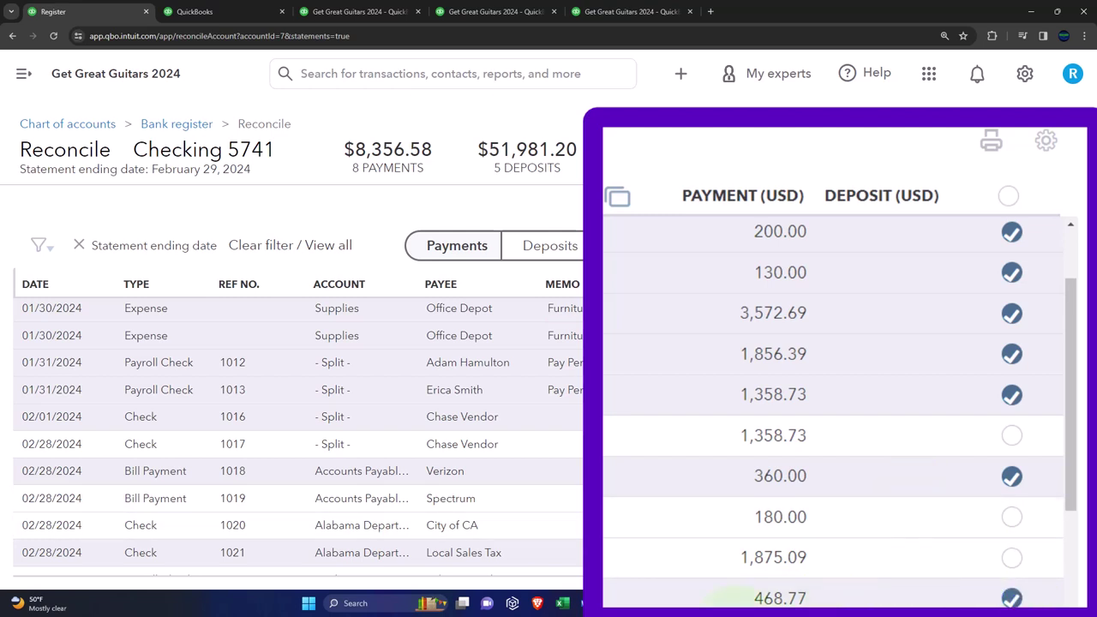
# Step: In the February bank statement in Acrobat, highlight the rows of checks 1018 and 1021 in green
pyautogui.moveTo(789, 603)
pyautogui.click(827, 554)
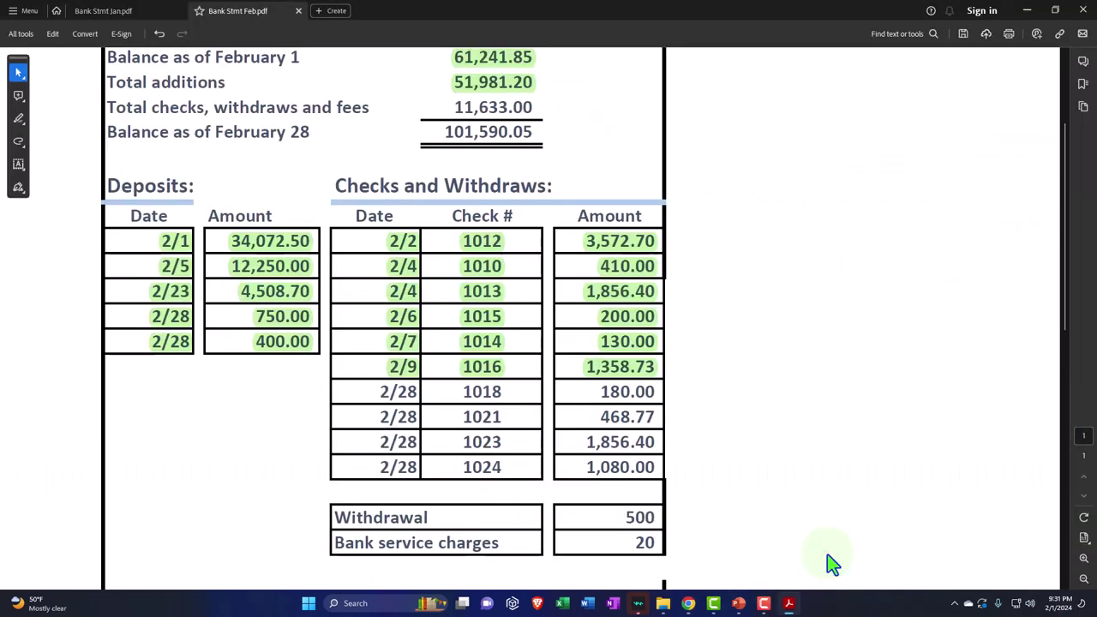
pyautogui.moveTo(431, 417)
pyautogui.mouseDown()
pyautogui.moveTo(646, 449)
pyautogui.moveTo(752, 448)
pyautogui.mouseUp()
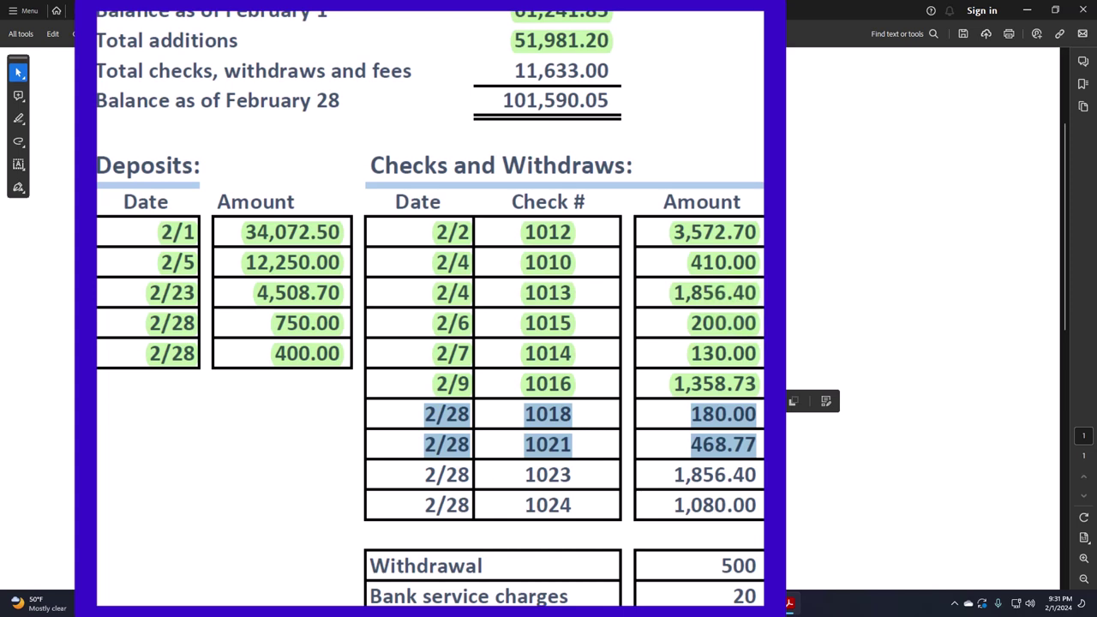
pyautogui.click(756, 444)
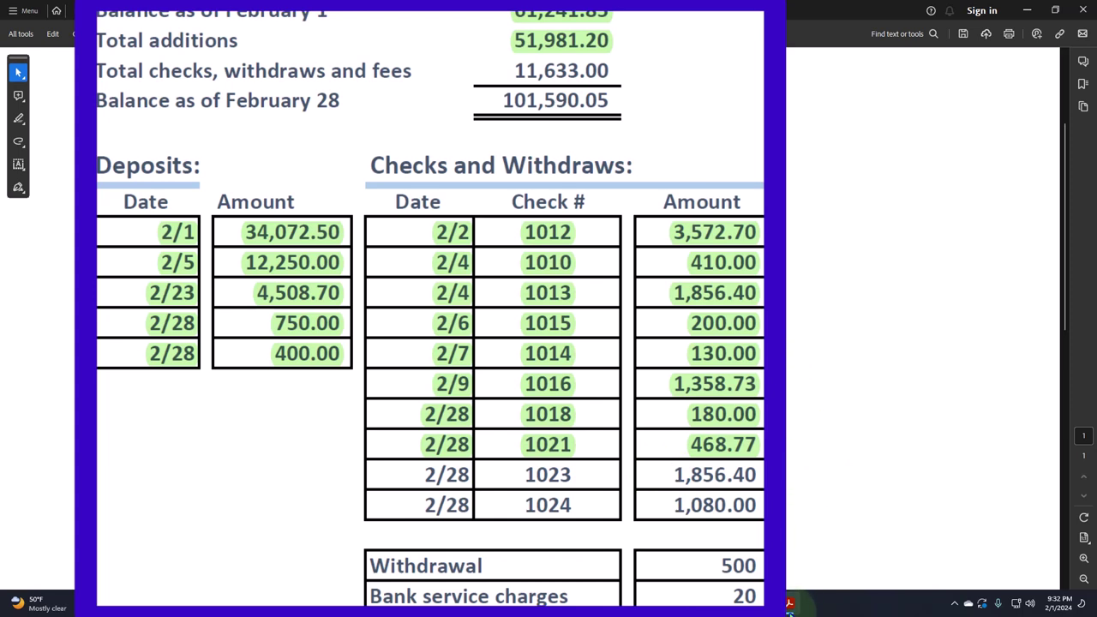
# Step: Mark payroll check 1023 for 1,856.40 as cleared in QuickBooks and highlight its row in green in the February statement in Acrobat
pyautogui.moveTo(789, 604)
pyautogui.click(813, 531)
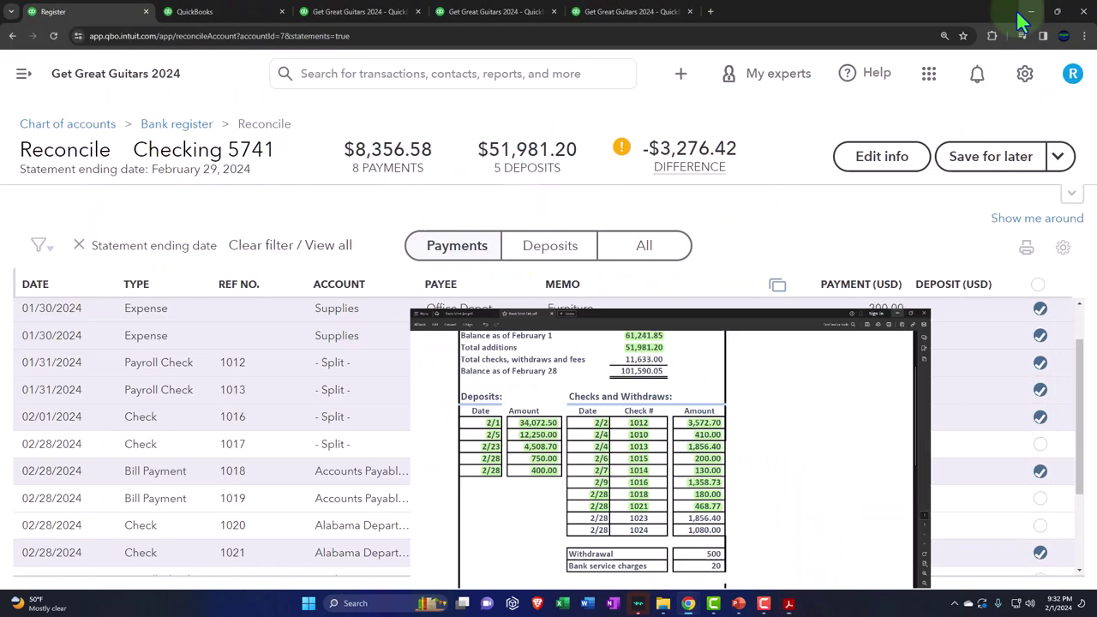
pyautogui.scroll(-1, 899, 434)
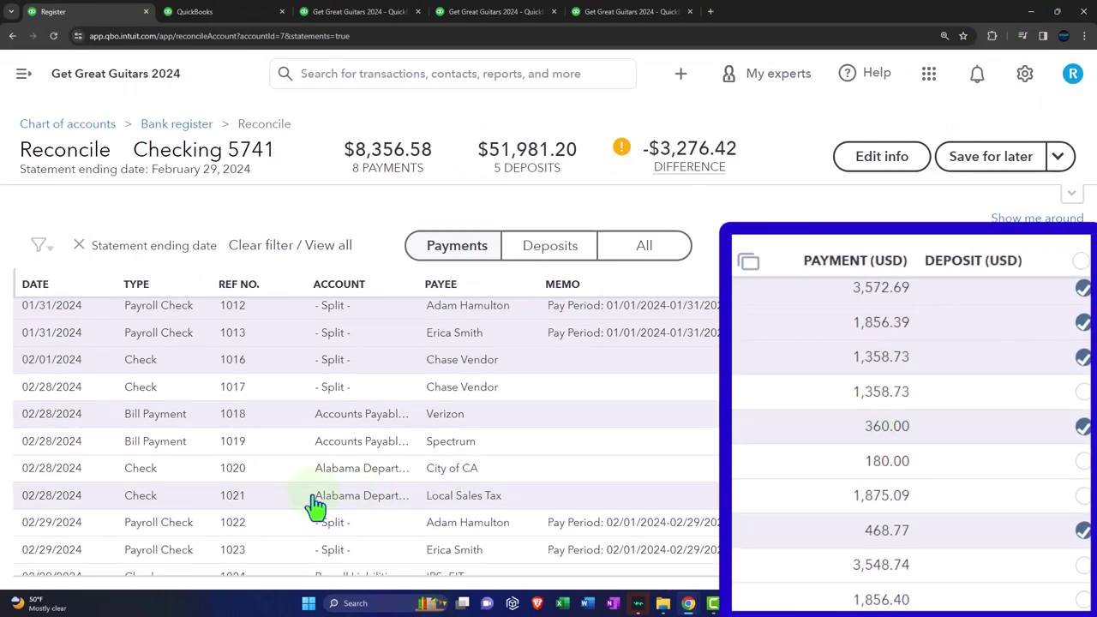
pyautogui.scroll(-1, 317, 502)
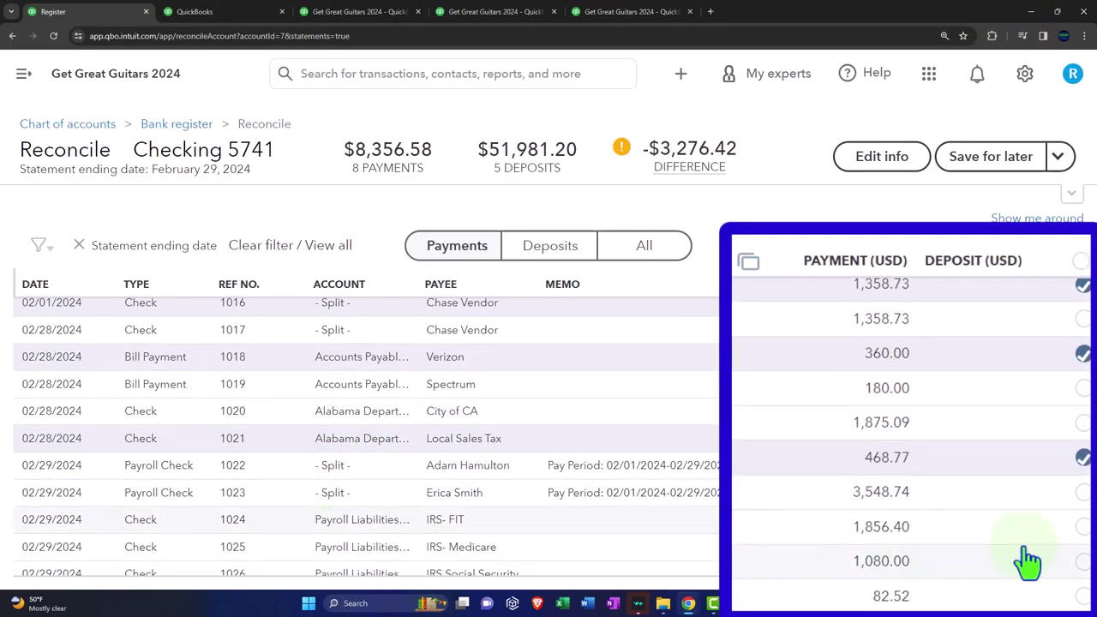
pyautogui.click(1082, 527)
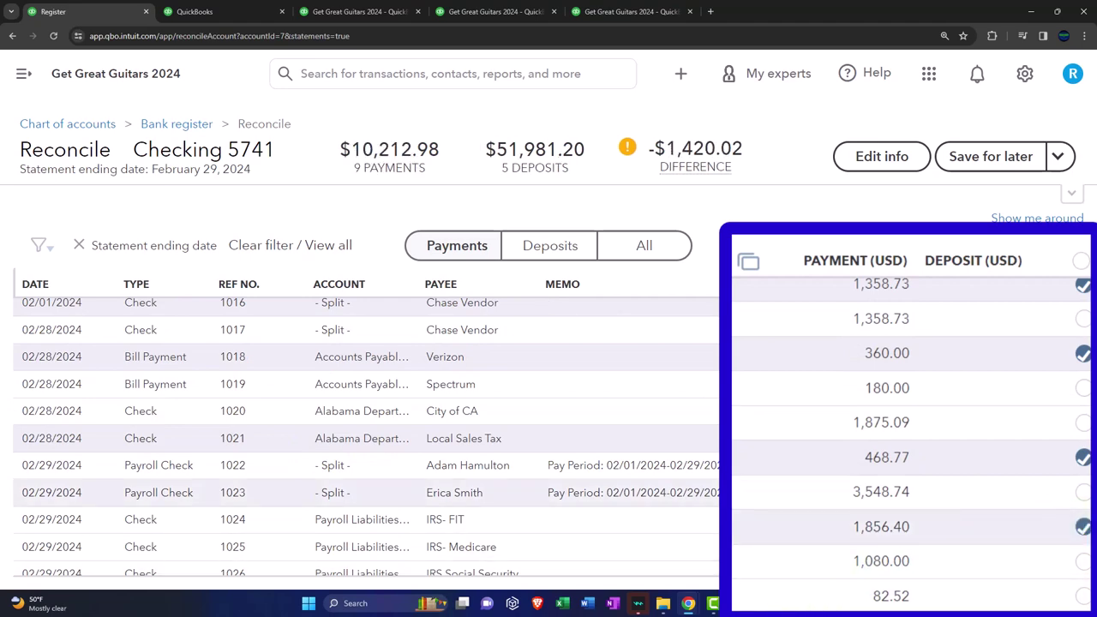
pyautogui.moveTo(789, 603)
pyautogui.click(832, 548)
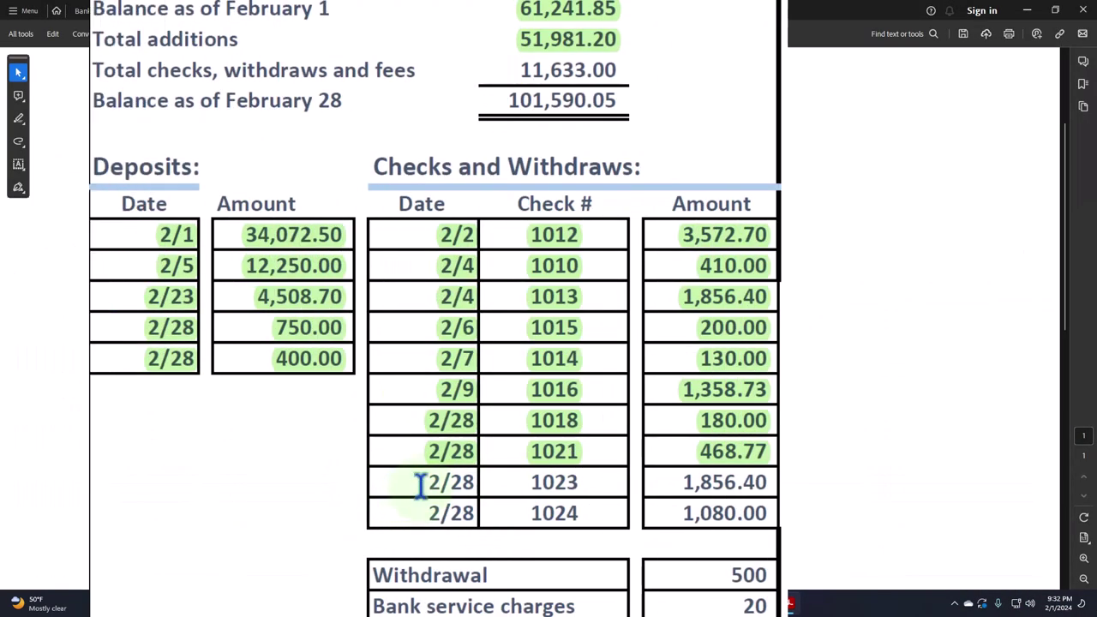
pyautogui.moveTo(419, 482); pyautogui.dragTo(769, 480)
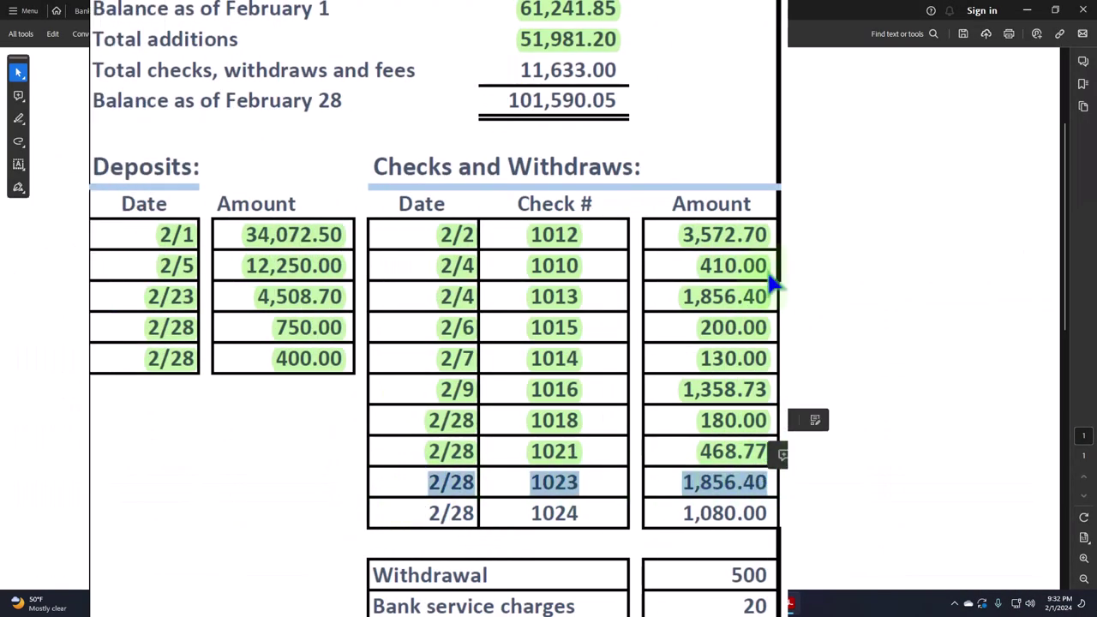
pyautogui.click(767, 483)
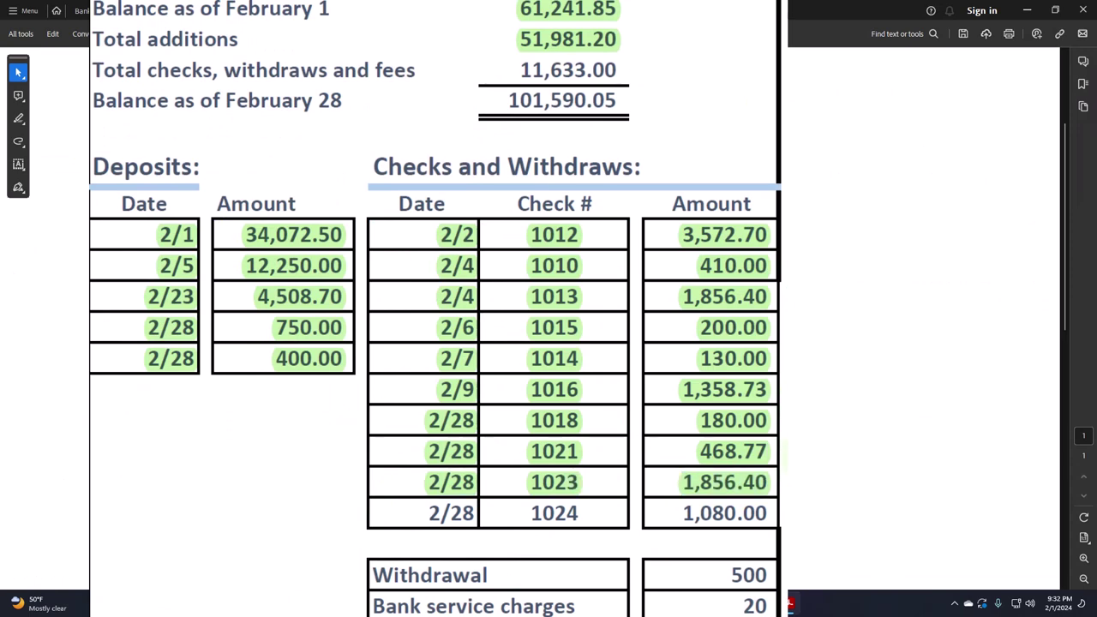
# Step: Mark the IRS-FIT check 1024 for 1,080.00 as cleared in QuickBooks and highlight its row in green in the February statement in Acrobat
pyautogui.hotkey('alt', 'Tab')
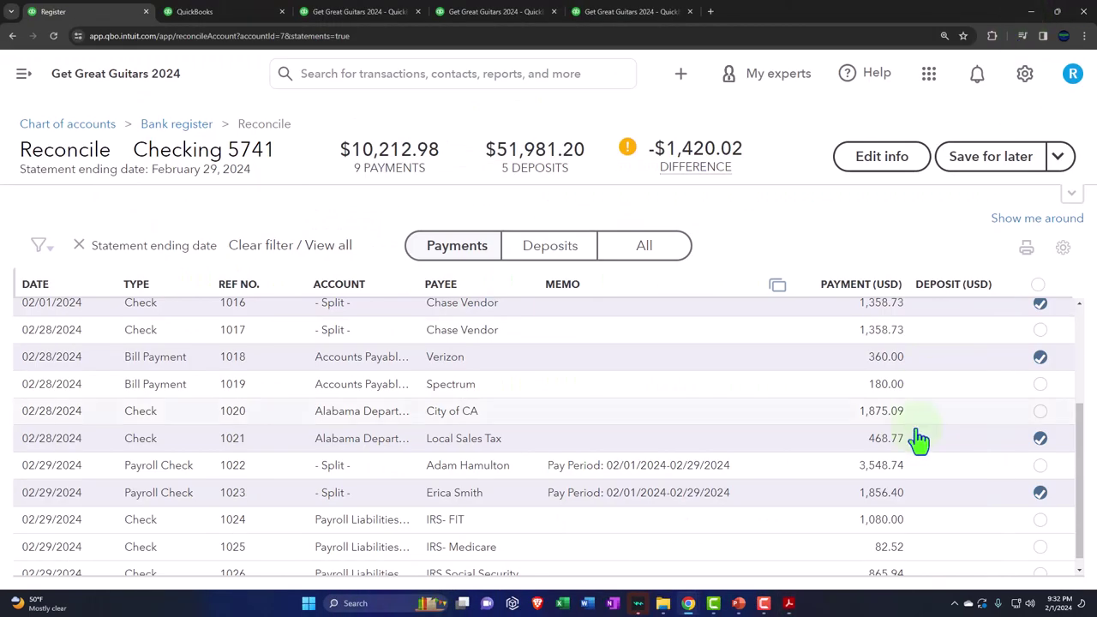
pyautogui.click(1051, 545)
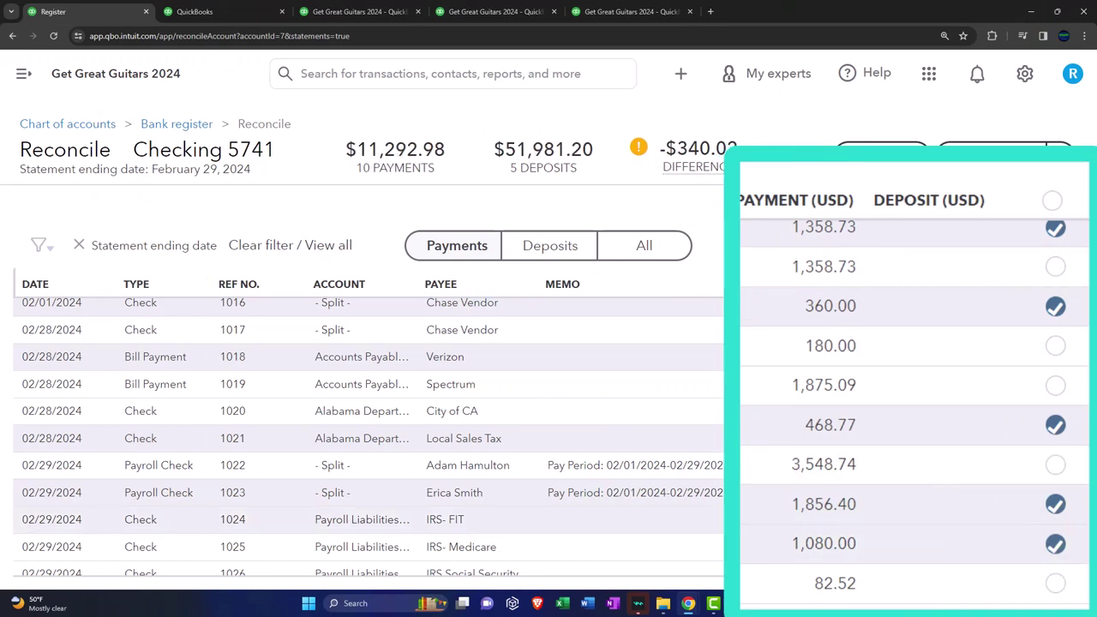
pyautogui.moveTo(789, 603)
pyautogui.click(820, 586)
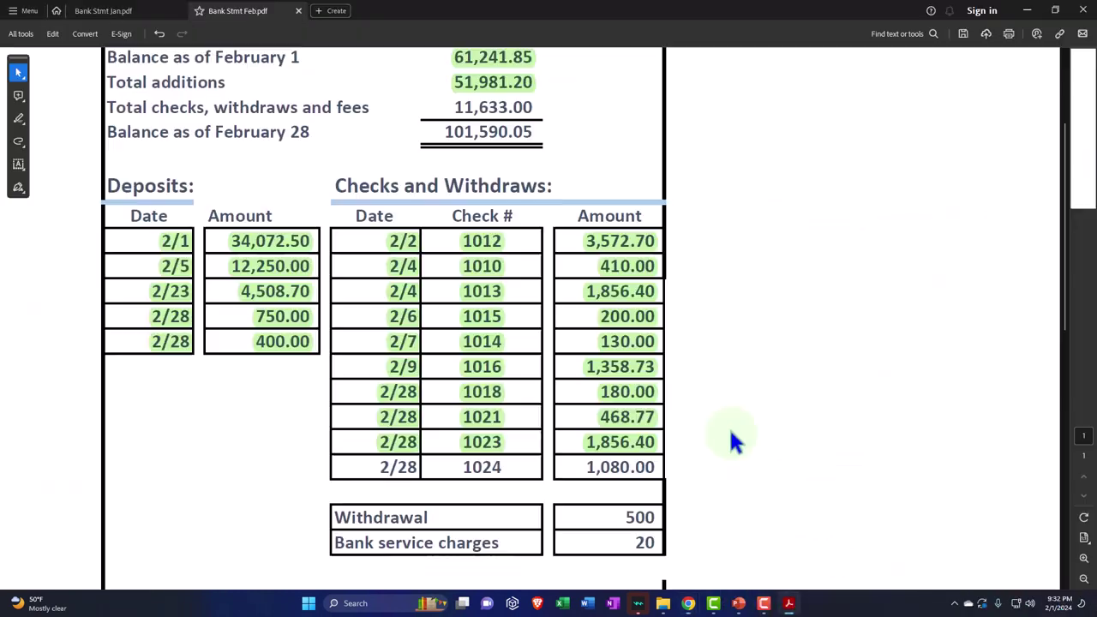
pyautogui.moveTo(375, 466); pyautogui.dragTo(606, 472)
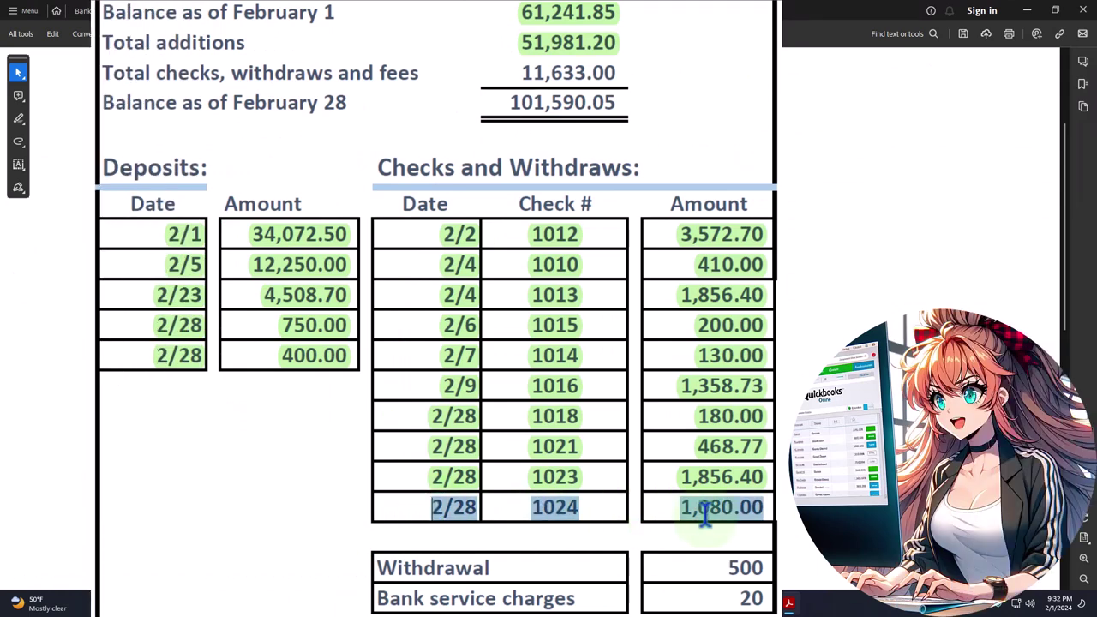
pyautogui.click(757, 505)
pyautogui.scroll(-1, 749, 492)
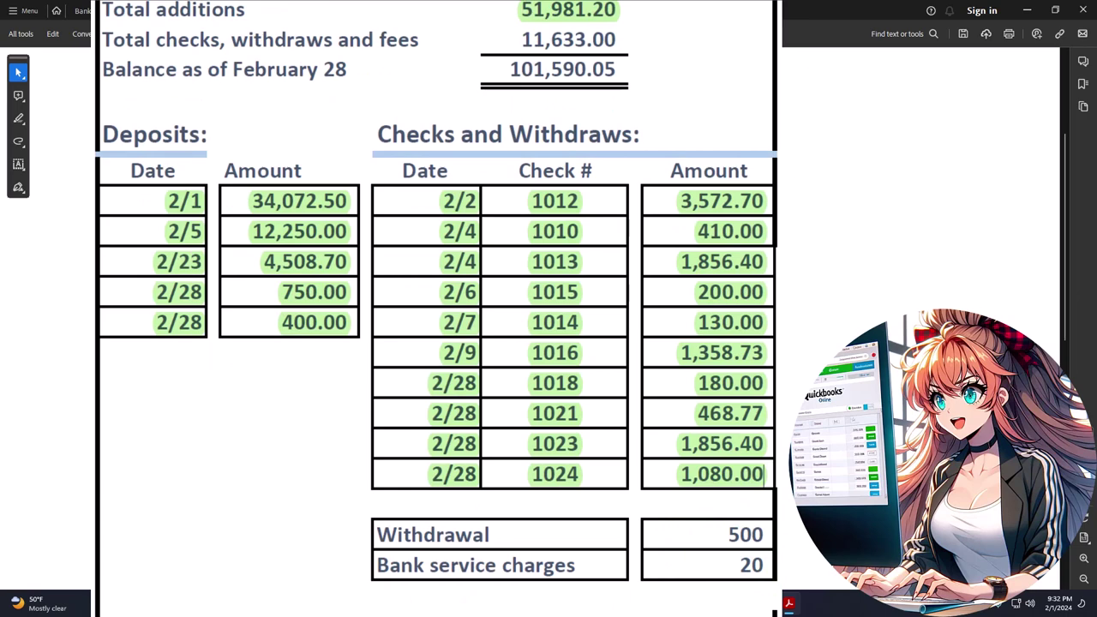
# Step: Review the payments still uncleared in QuickBooks and check them against the withdrawal and bank service charges on the February statement in Acrobat
pyautogui.click(790, 605)
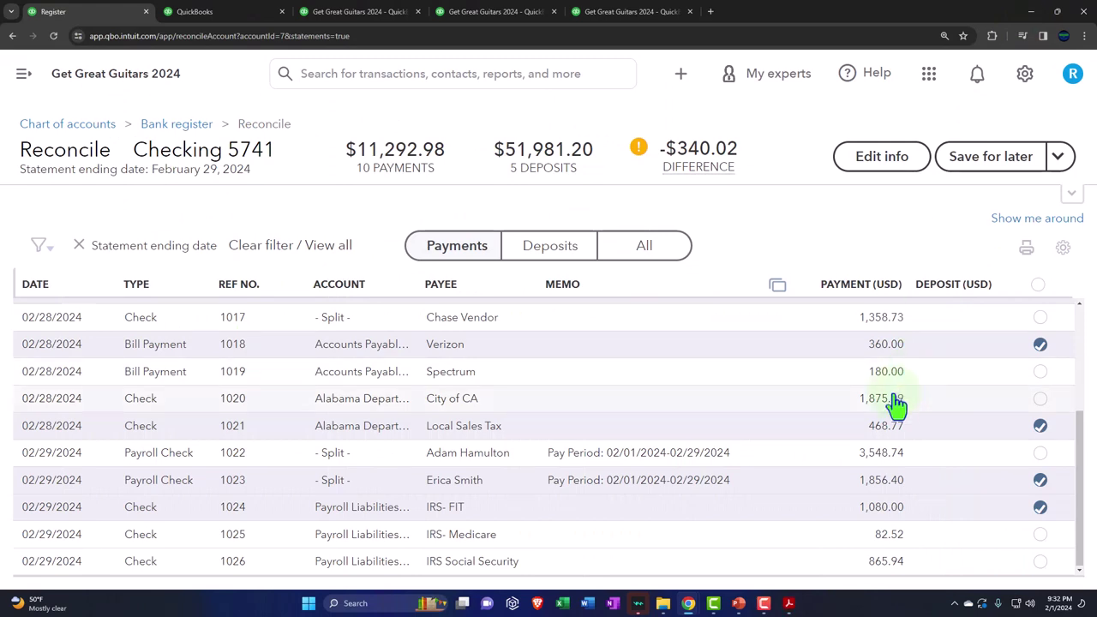
pyautogui.scroll(5, 894, 410)
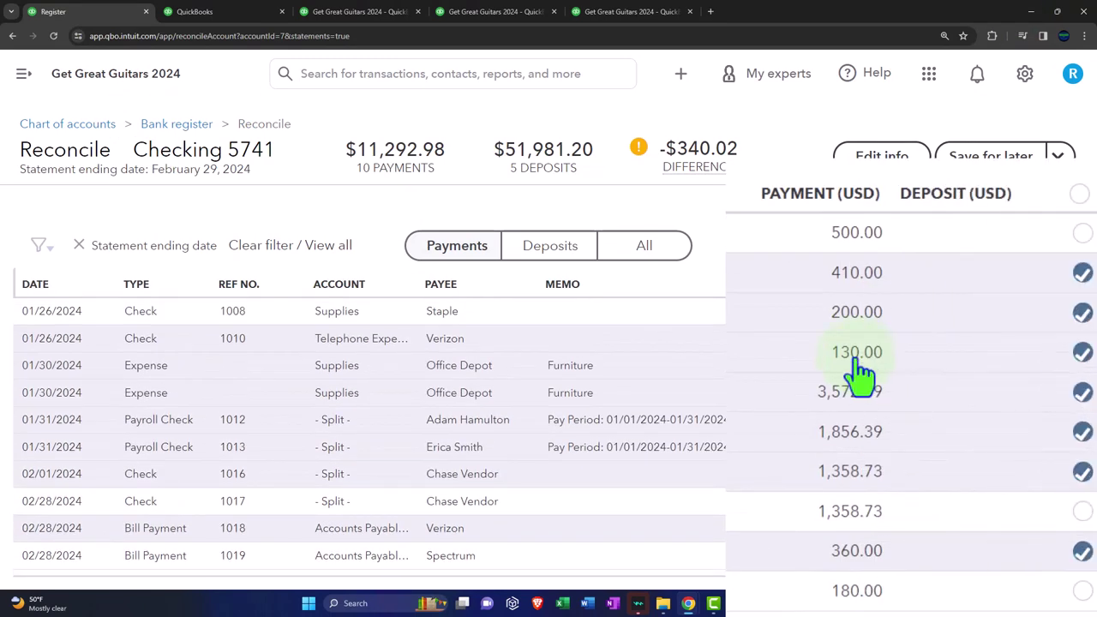
pyautogui.scroll(-5, 857, 364)
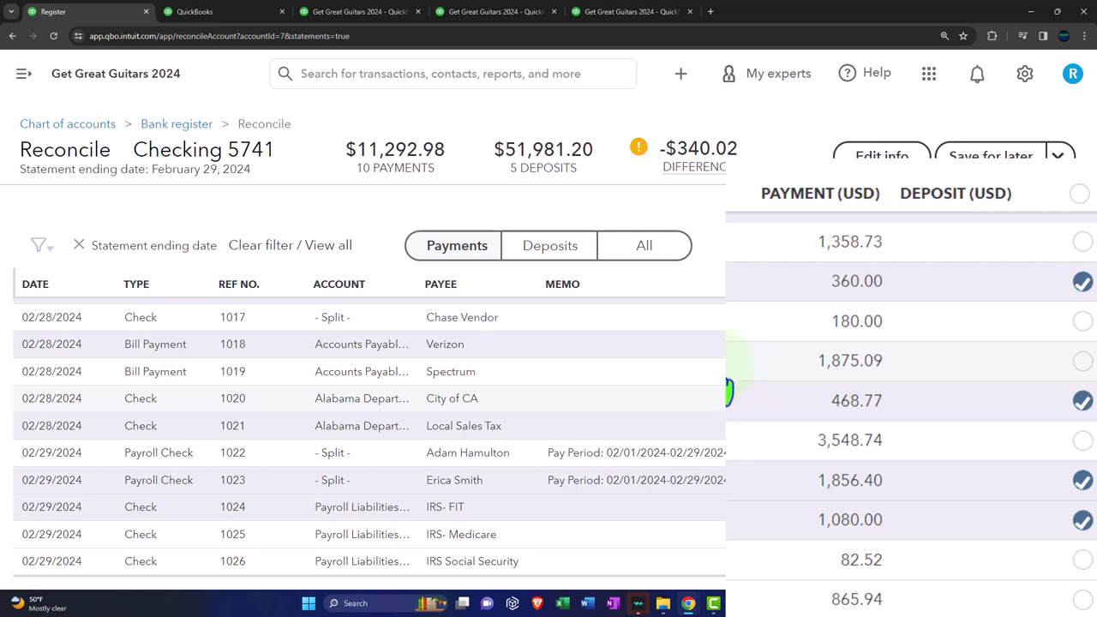
pyautogui.moveTo(786, 606)
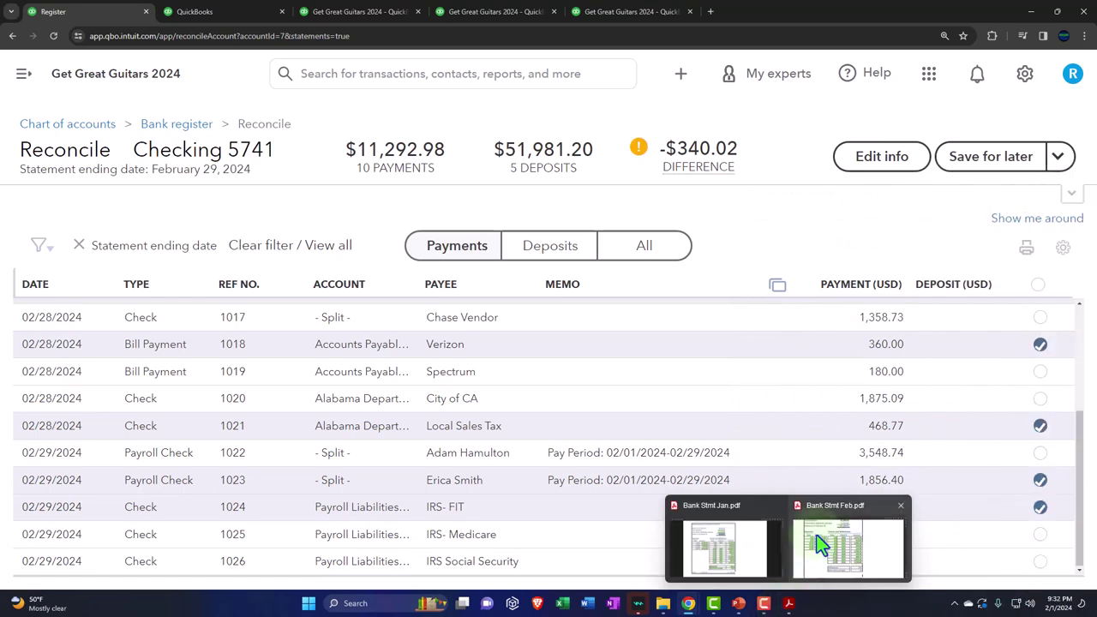
pyautogui.click(814, 525)
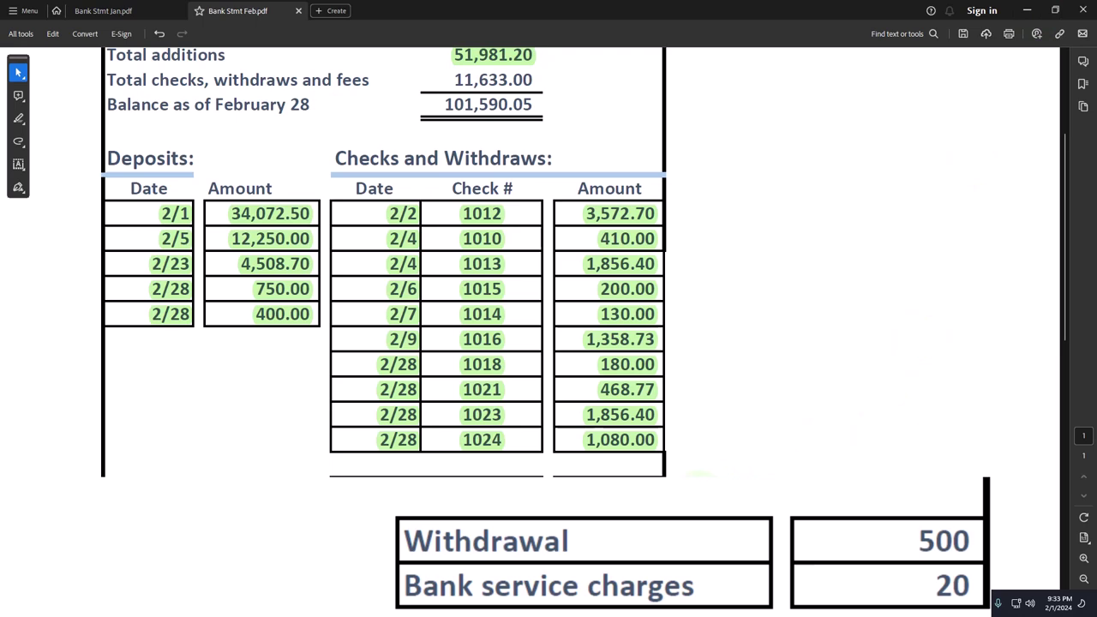
pyautogui.click(1029, 10)
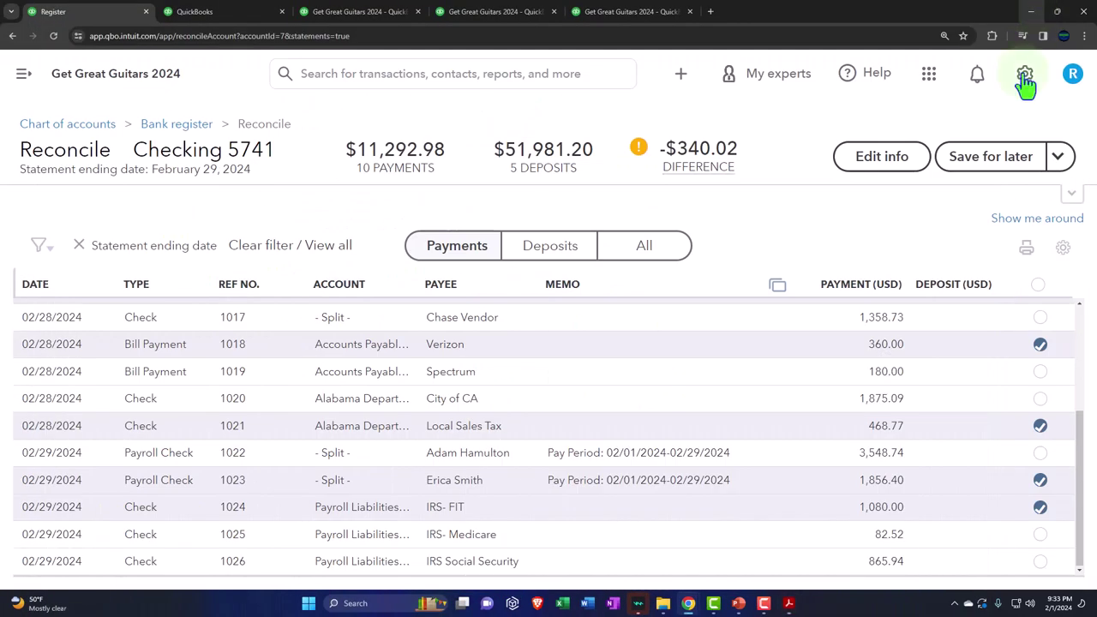
# Step: Save the QuickBooks reconciliation for later and open the Checking 5741 register from the chart of accounts
pyautogui.click(977, 175)
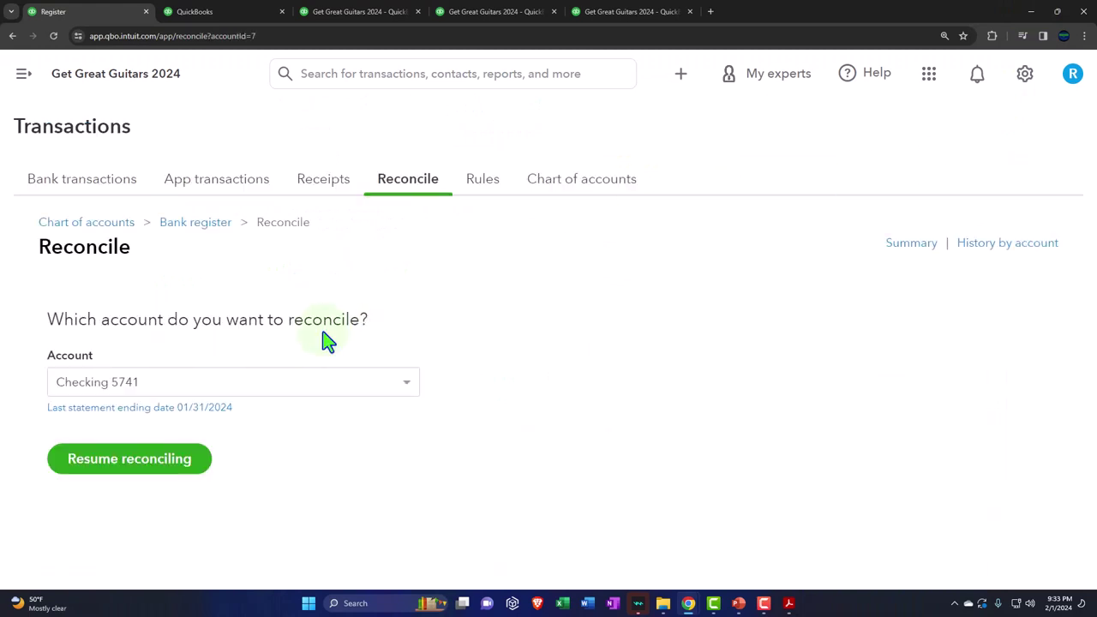
pyautogui.click(23, 74)
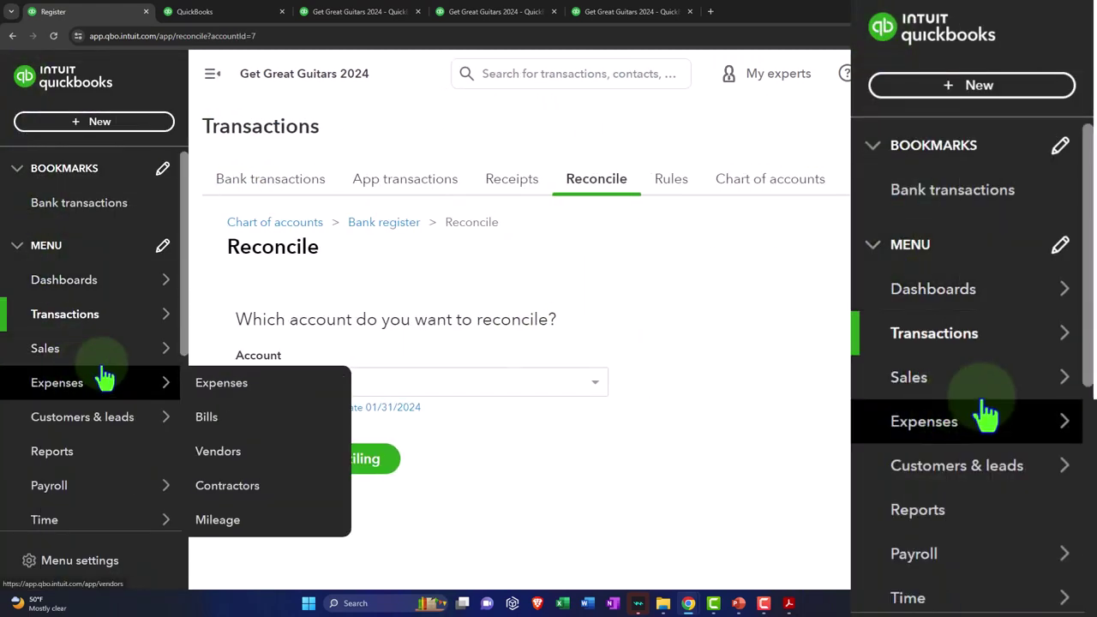
pyautogui.click(734, 199)
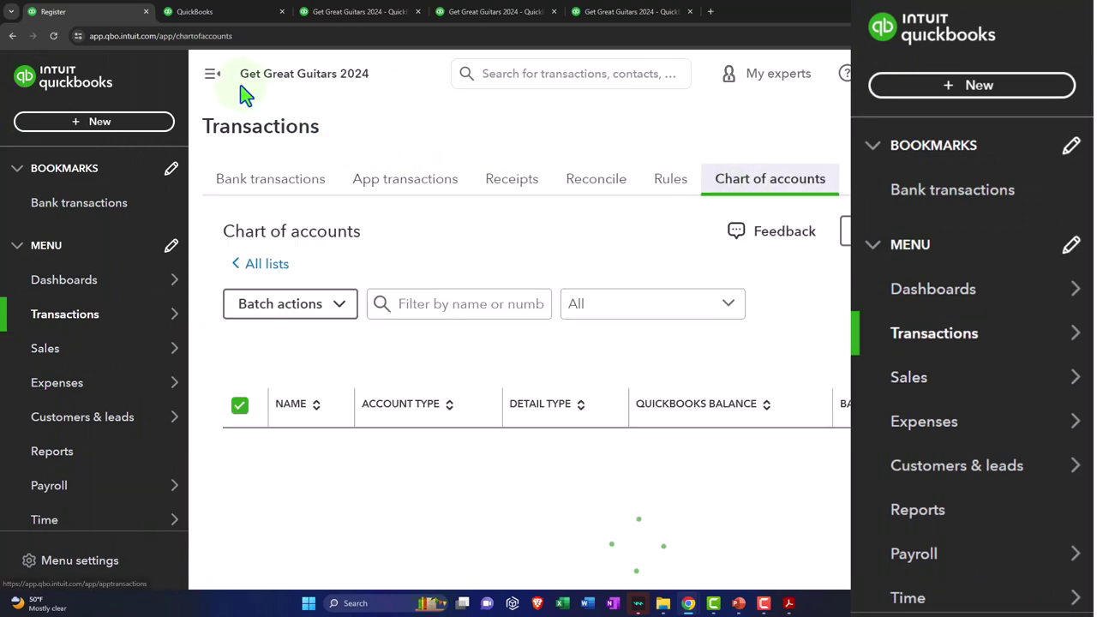
pyautogui.click(212, 73)
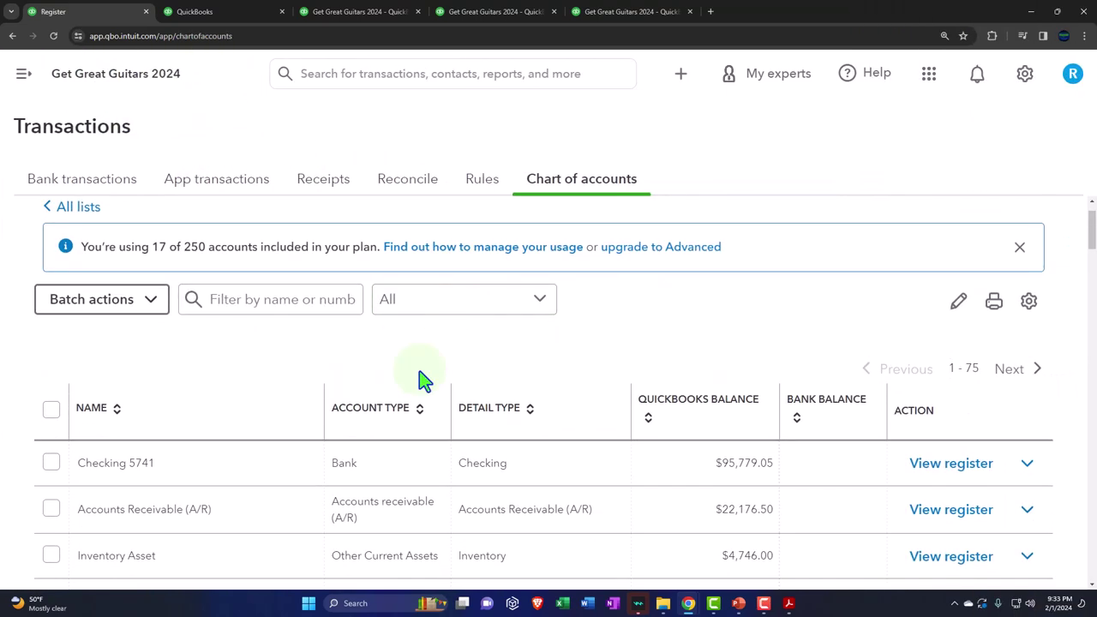
pyautogui.scroll(-2, 385, 403)
pyautogui.click(951, 354)
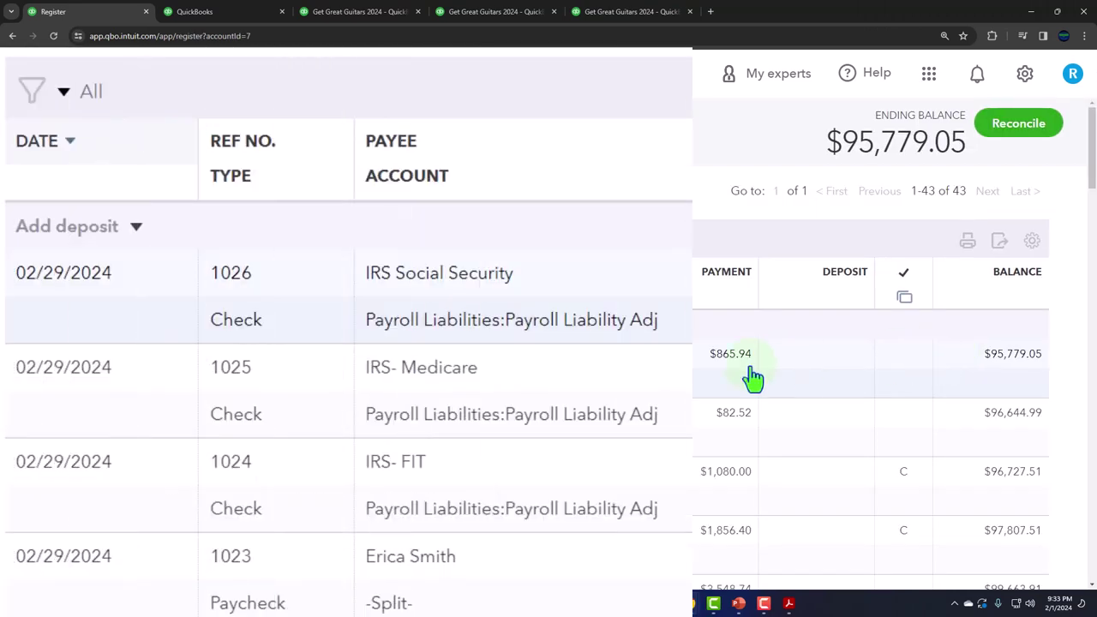
# Step: Add a new expense entry to the Checking 5741 register, dated 02/29/2024
pyautogui.click(136, 228)
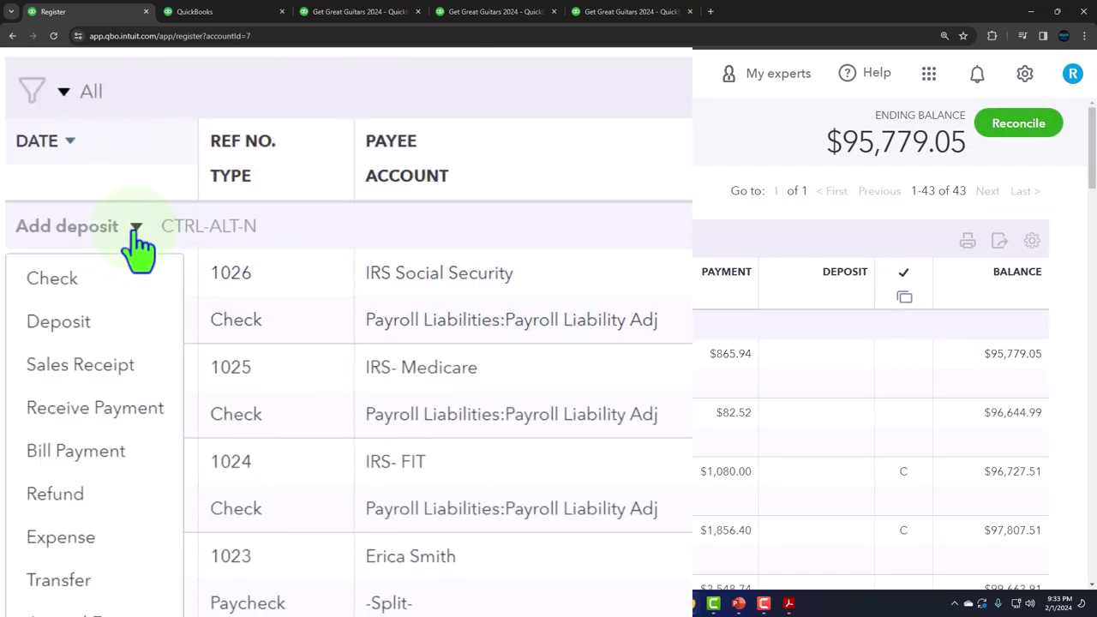
pyautogui.click(102, 520)
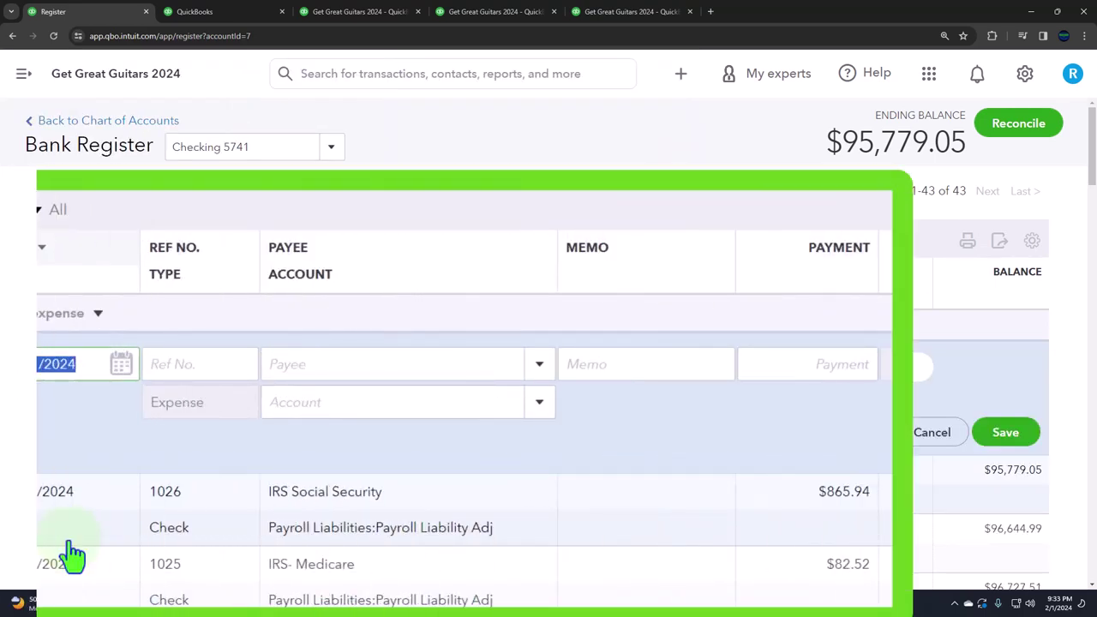
pyautogui.write('2/22924')
pyautogui.press('Tab')
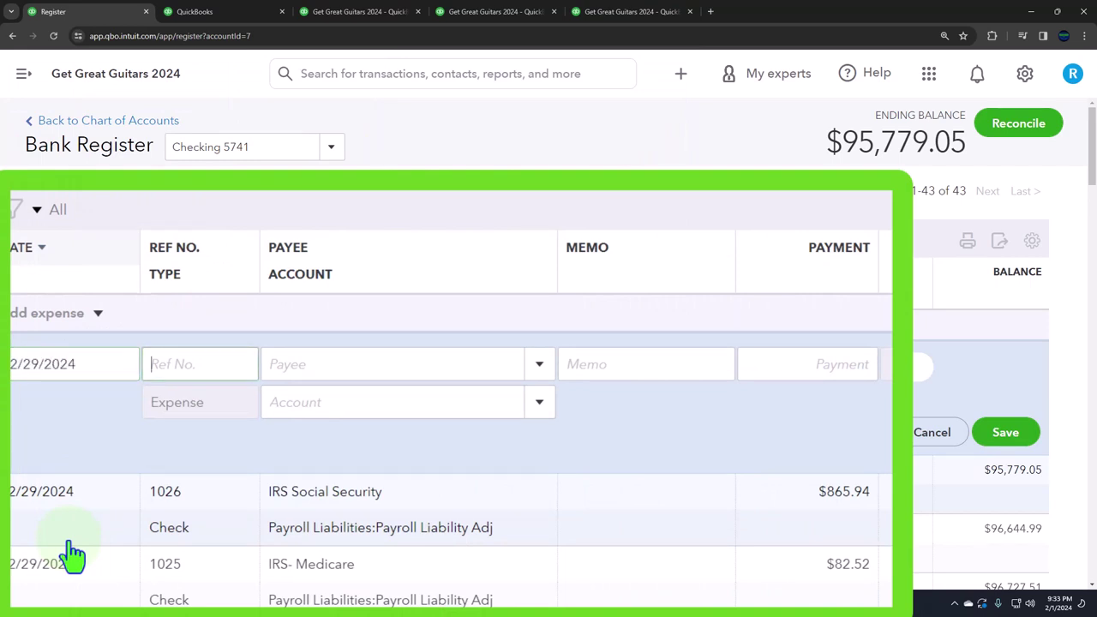
# Step: Leave the expense's reference number blank and choose Chase Vendor as its payee
pyautogui.press('Tab')
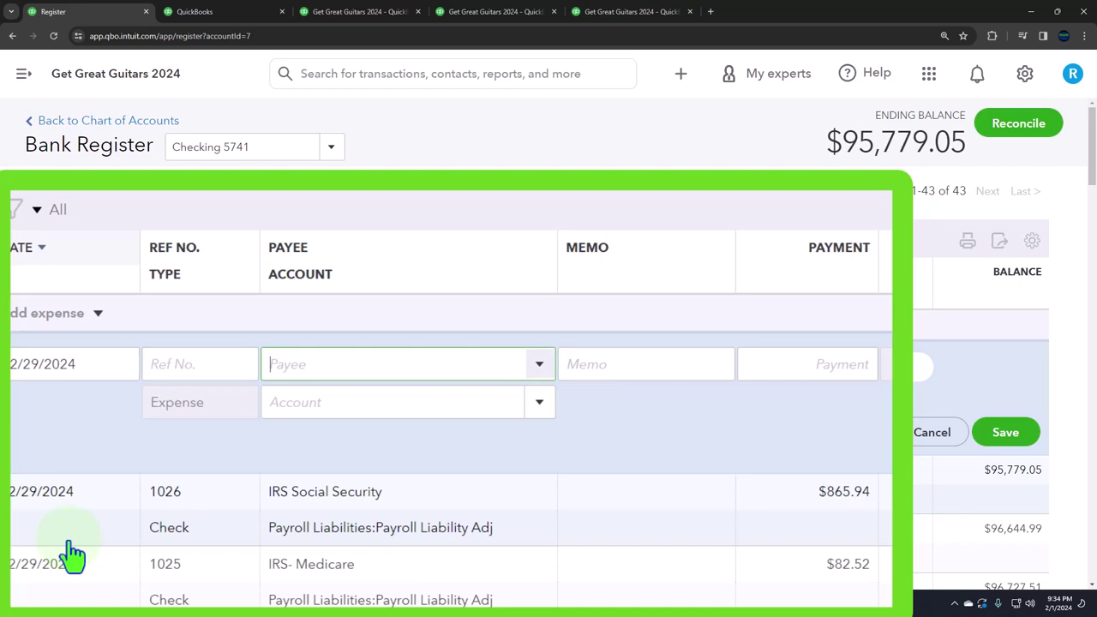
pyautogui.write('cah')
pyautogui.press('BackSpace')
pyautogui.press('BackSpace')
pyautogui.write('h')
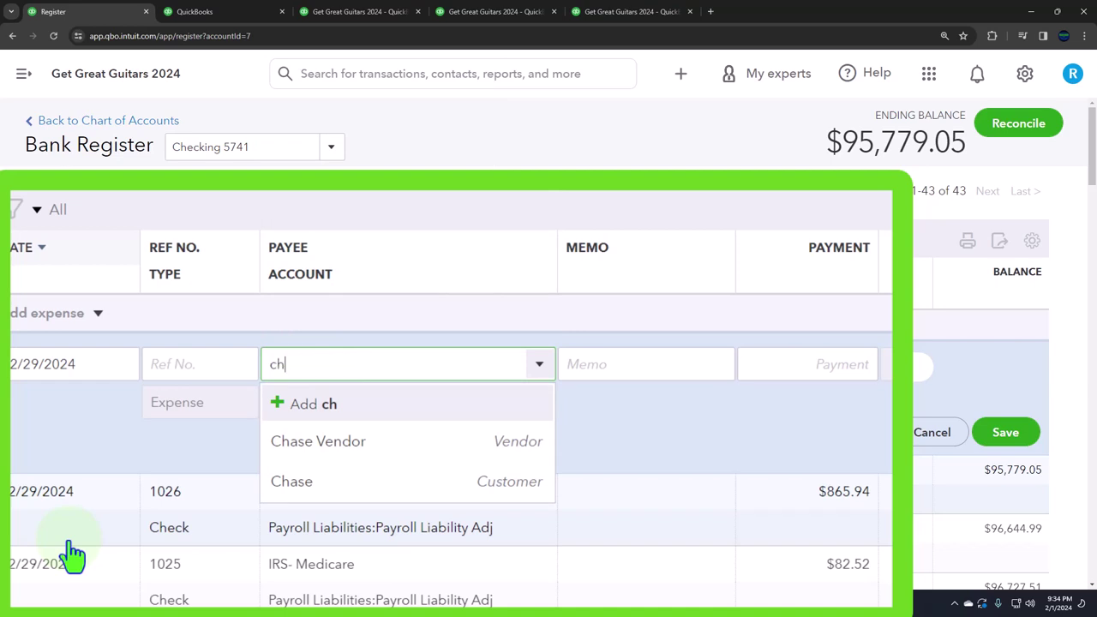
pyautogui.press('Down')
pyautogui.press('Tab')
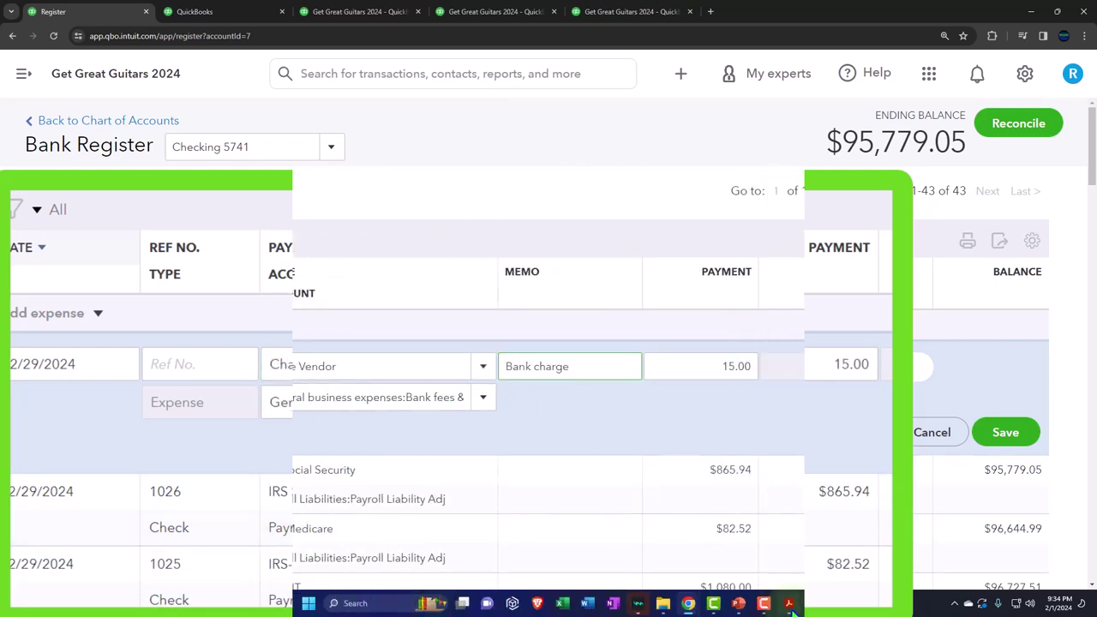
# Step: Check the bank service charge on the February statement in Acrobat and set the Chase Vendor expense payment to 20.00 in QuickBooks
pyautogui.moveTo(788, 603)
pyautogui.click(825, 570)
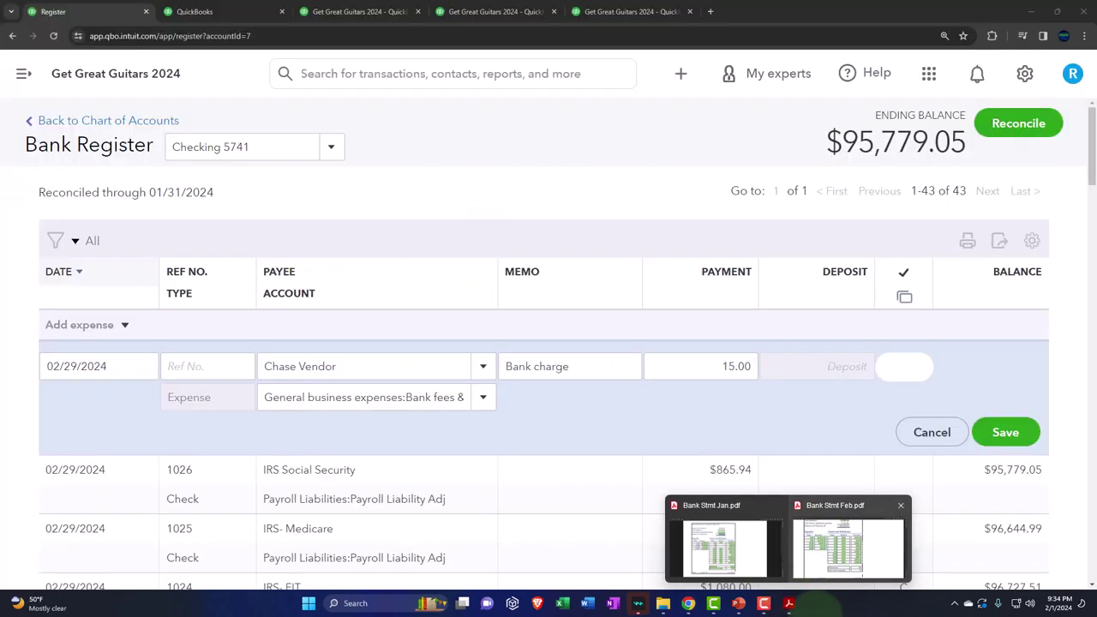
pyautogui.click(694, 370)
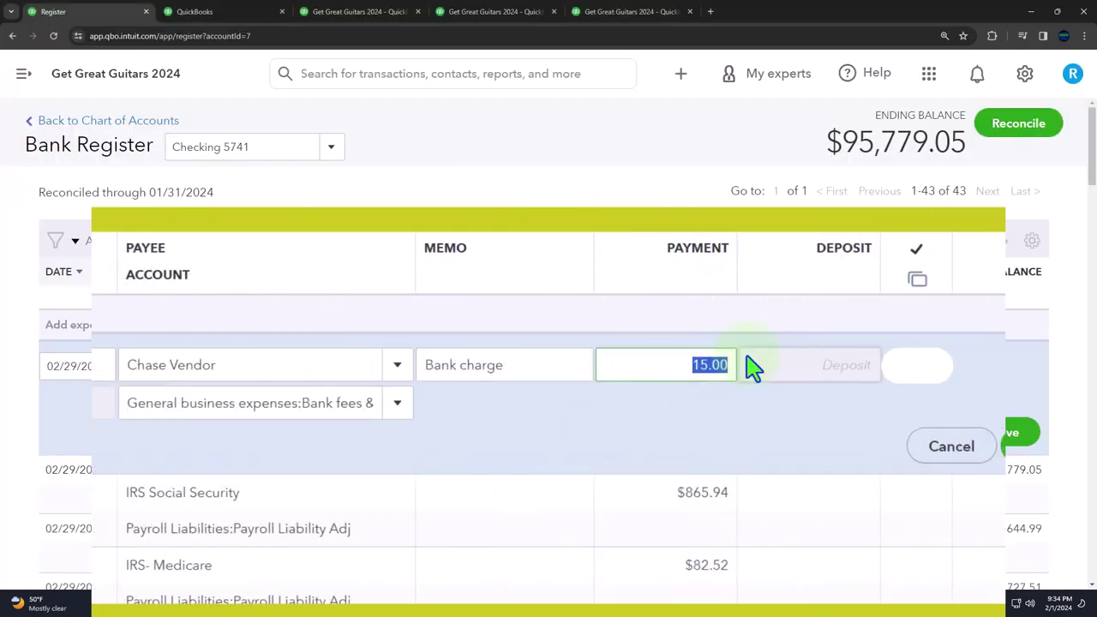
pyautogui.write('20')
pyautogui.press('Tab')
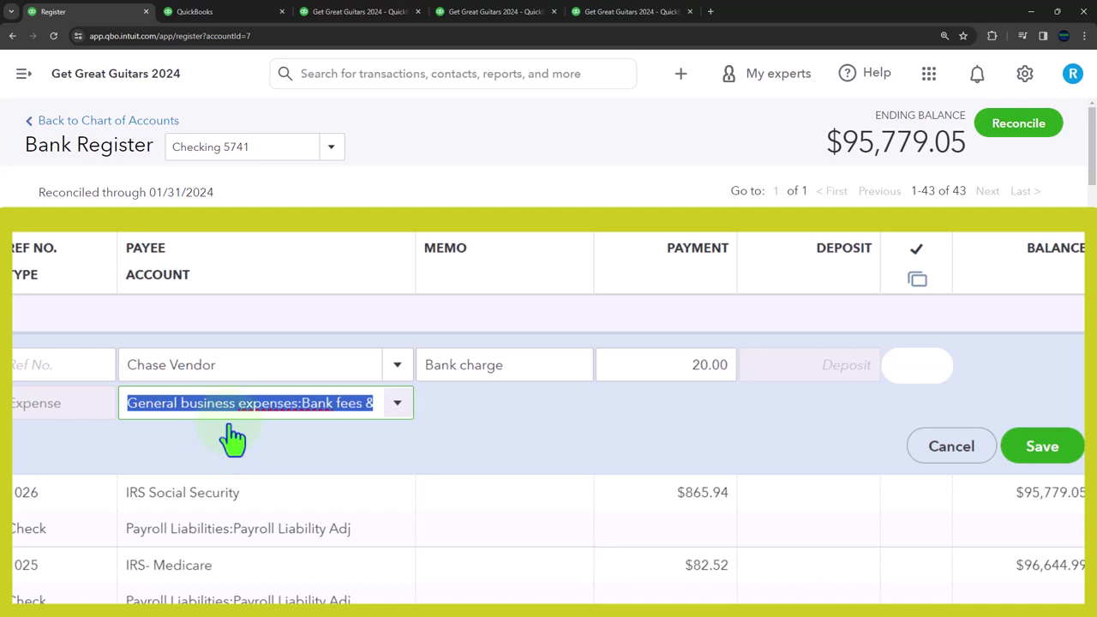
# Step: Save the Chase Vendor bank charge expense and choose Owner Vendor as the payee of the next expense
pyautogui.click(1042, 447)
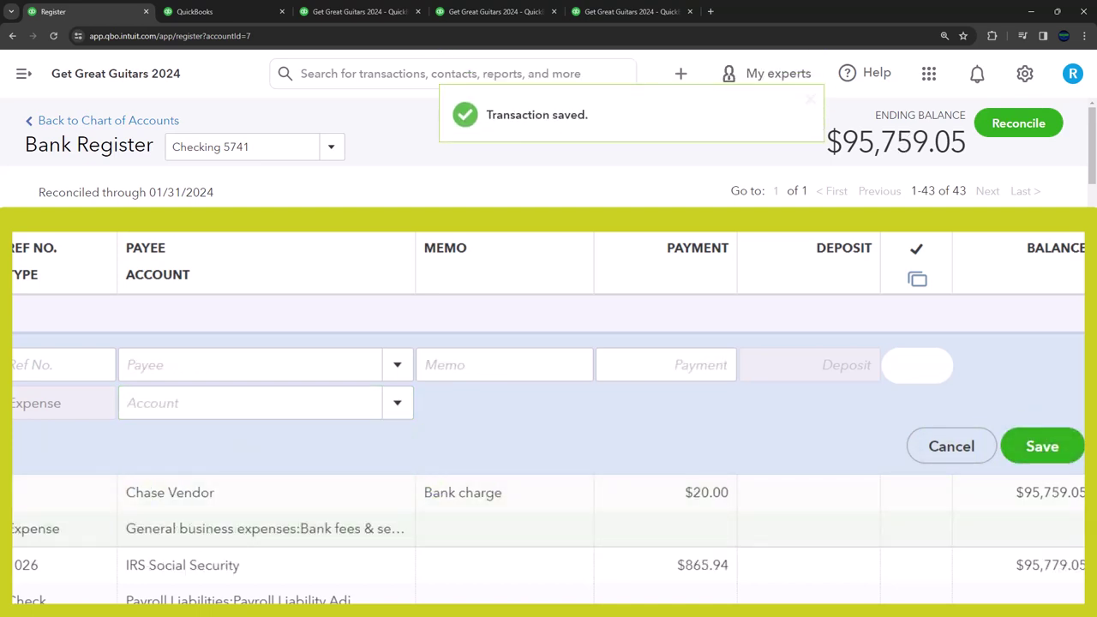
pyautogui.click(249, 365)
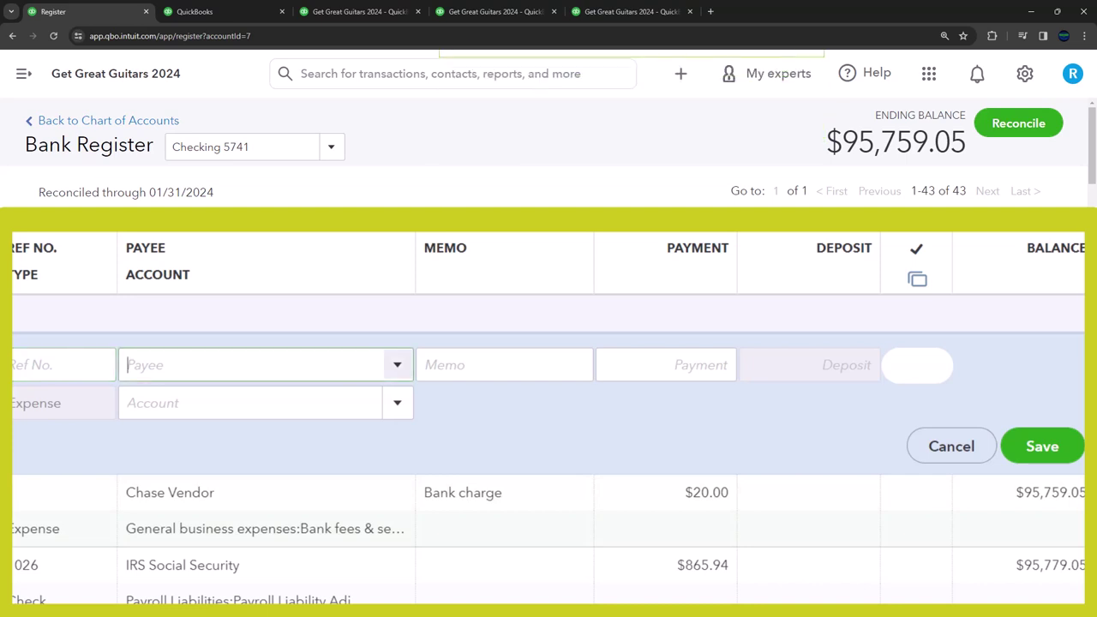
pyautogui.write('ow')
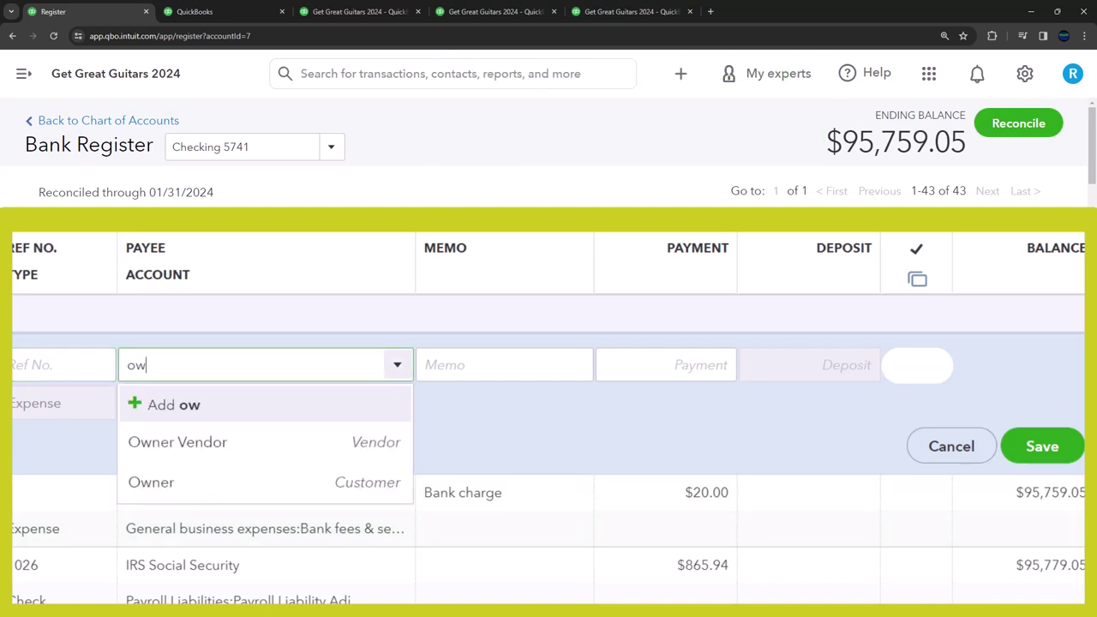
pyautogui.press('Tab')
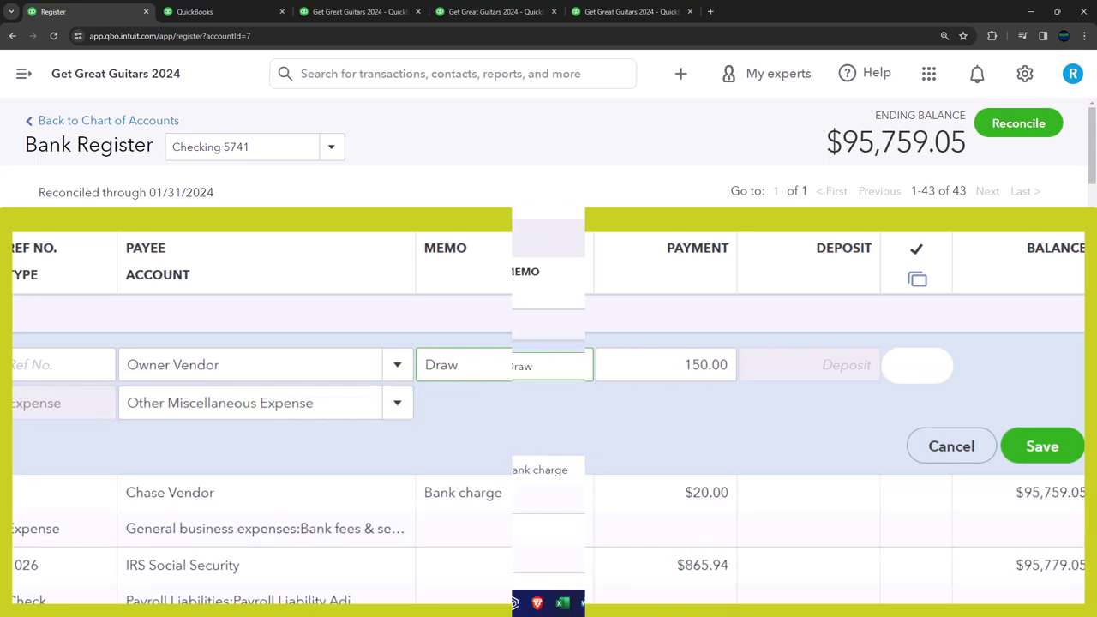
# Step: Set the Owner Vendor expense payment to 500.00 and check the withdrawal on the February bank statement in Acrobat
pyautogui.moveTo(789, 603)
pyautogui.moveTo(842, 560)
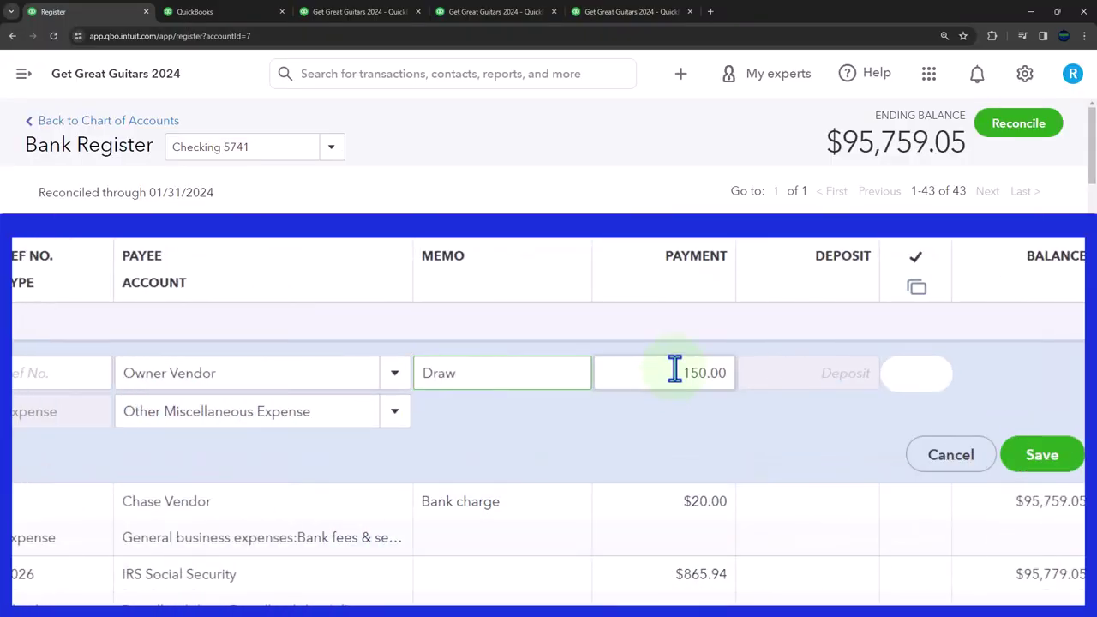
pyautogui.moveTo(710, 365); pyautogui.dragTo(790, 362)
pyautogui.write('500')
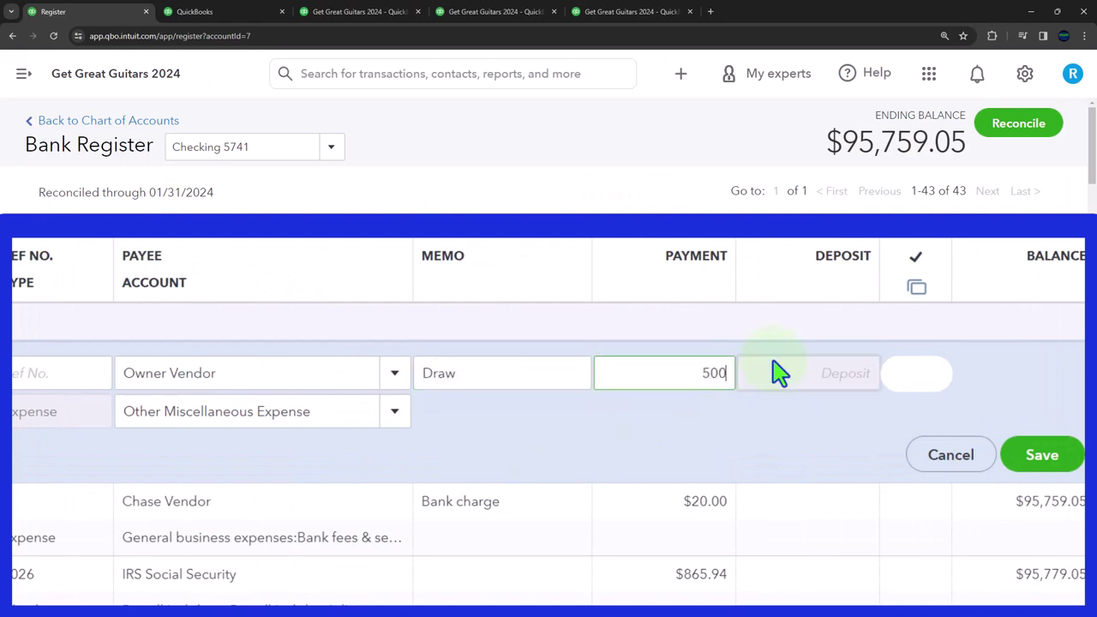
pyautogui.press('Tab')
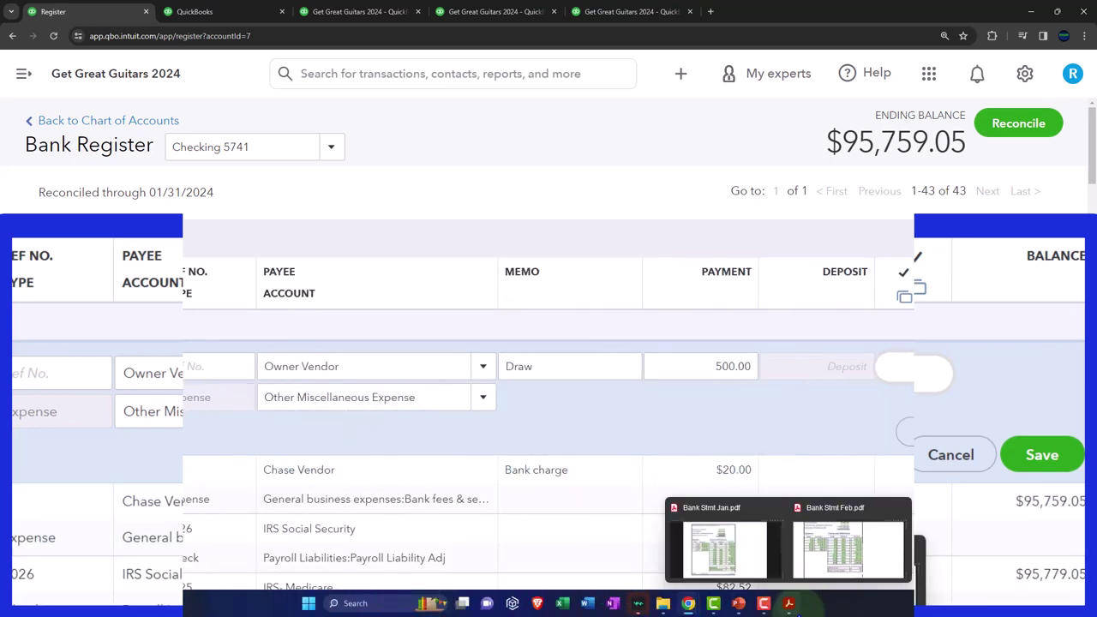
pyautogui.click(828, 528)
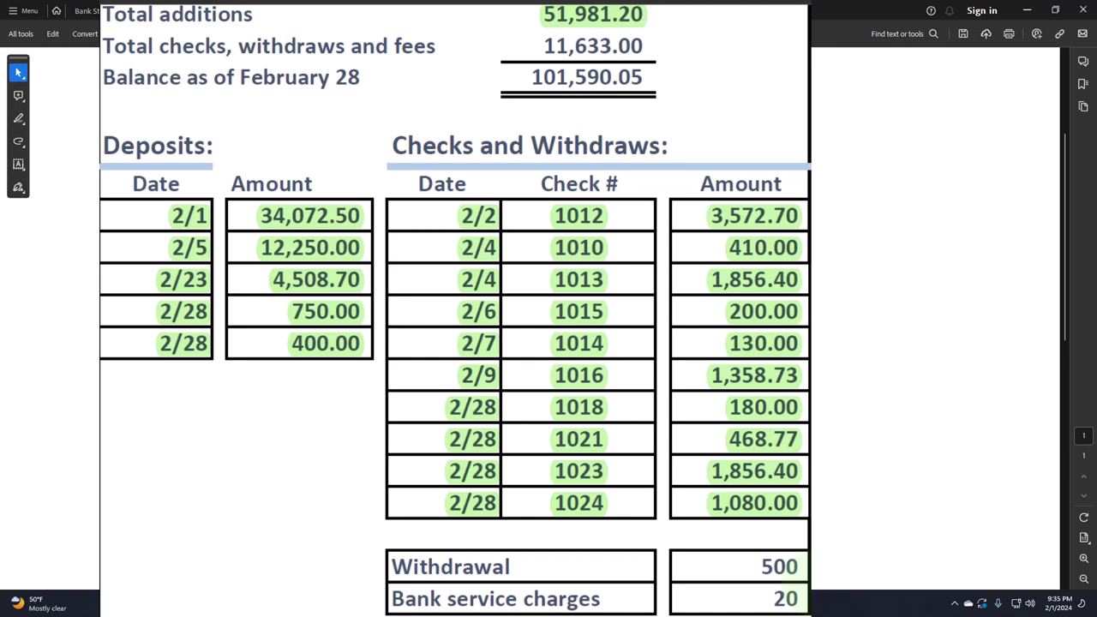
pyautogui.click(1027, 10)
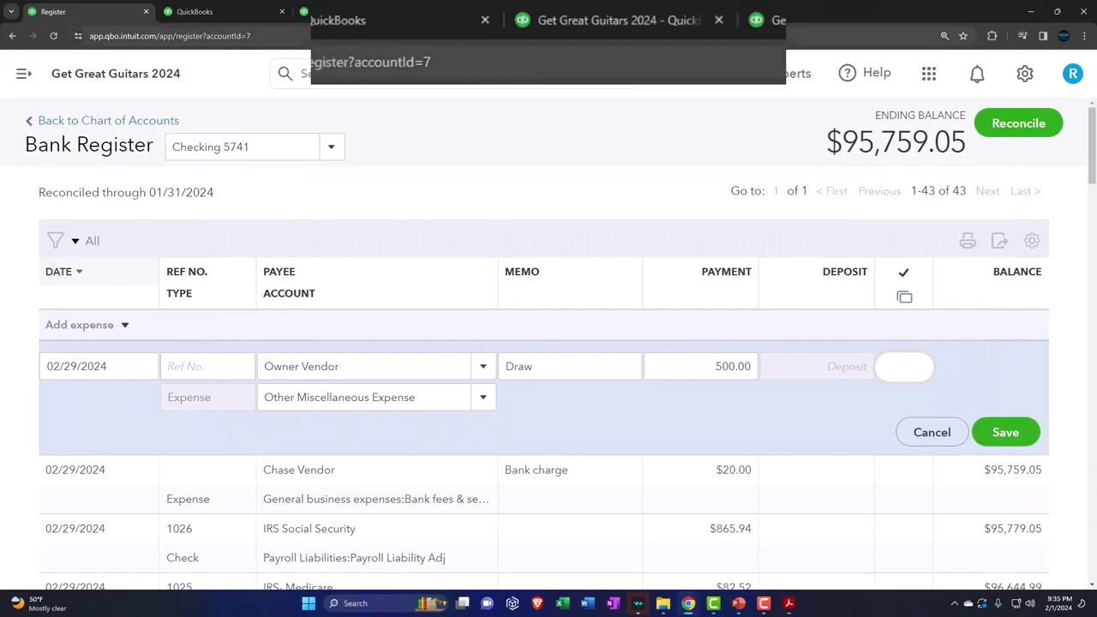
# Step: Examine the expense accounts in the Profit and Loss report and the equity accounts in the Balance Sheet
pyautogui.click(797, 20)
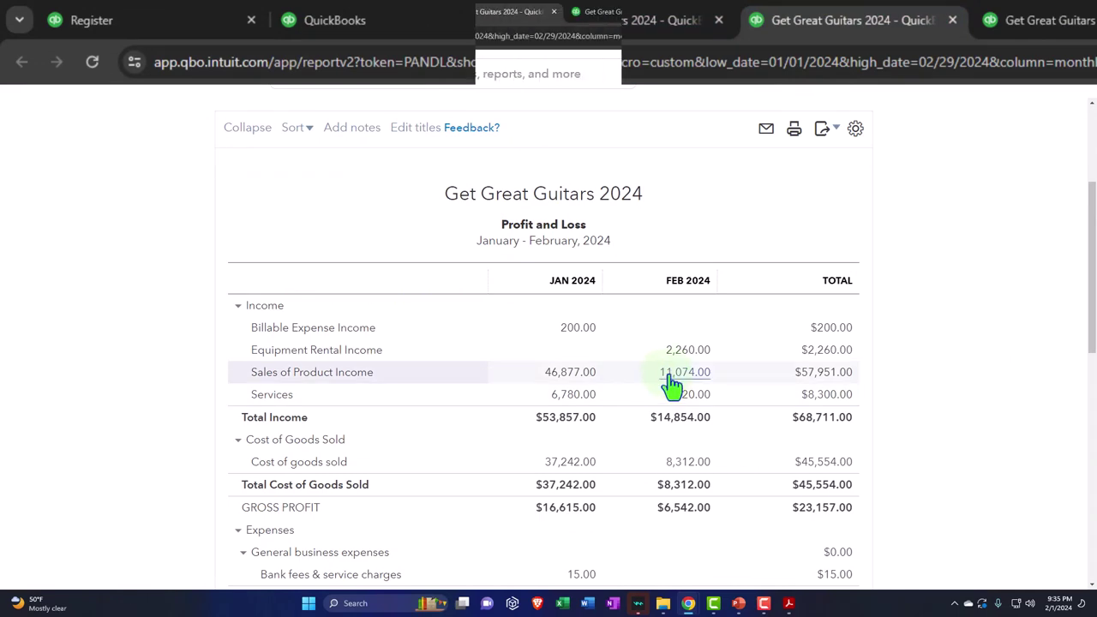
pyautogui.scroll(-3, 674, 386)
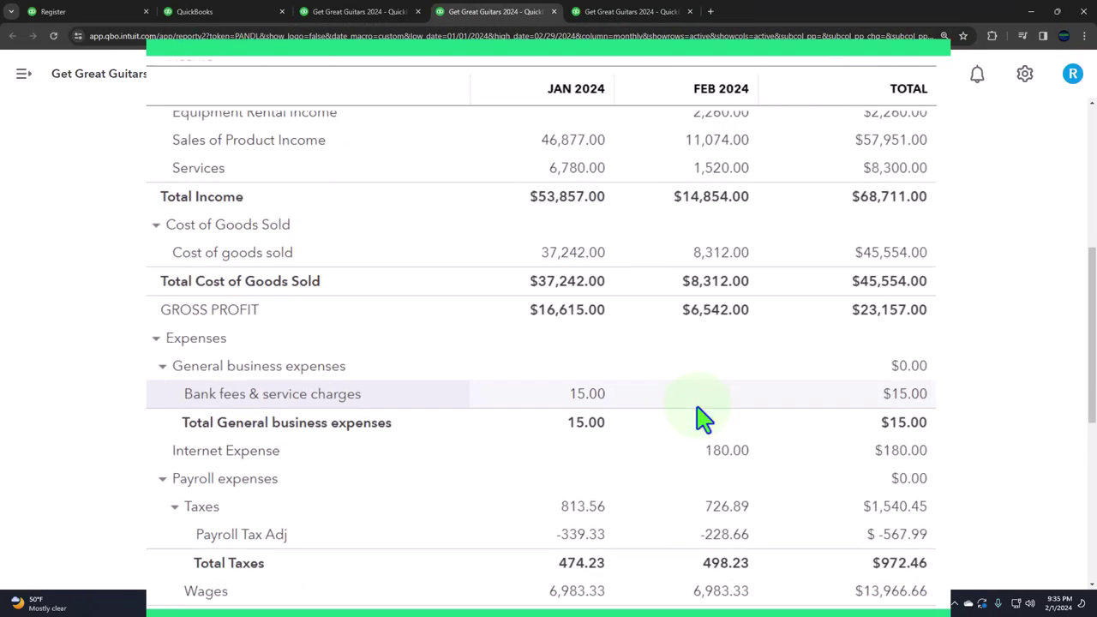
pyautogui.scroll(-3, 703, 421)
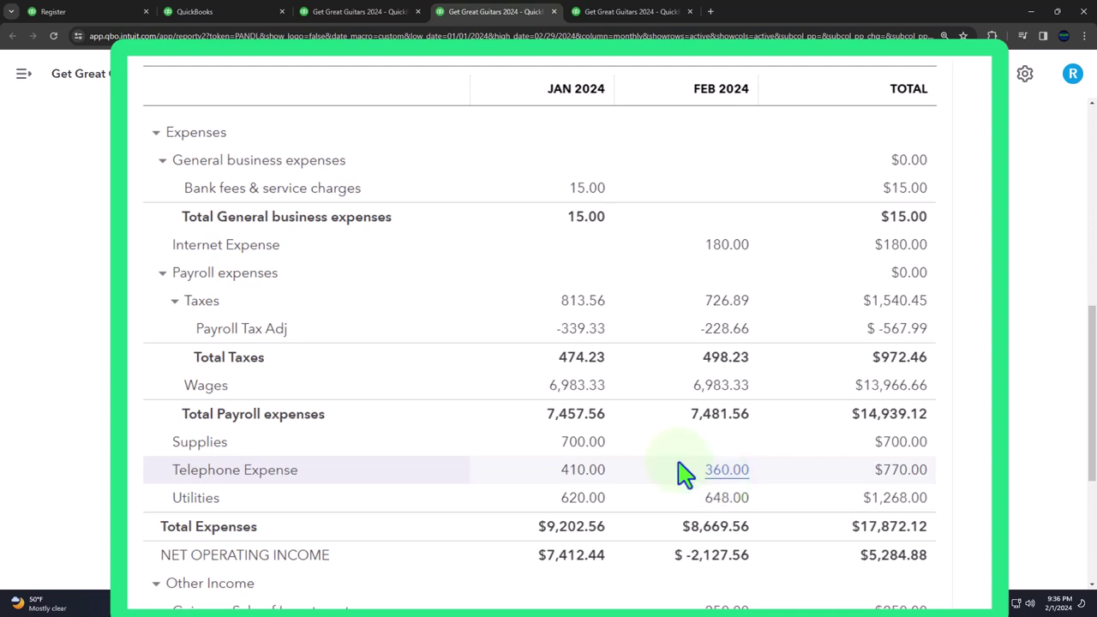
pyautogui.click(248, 16)
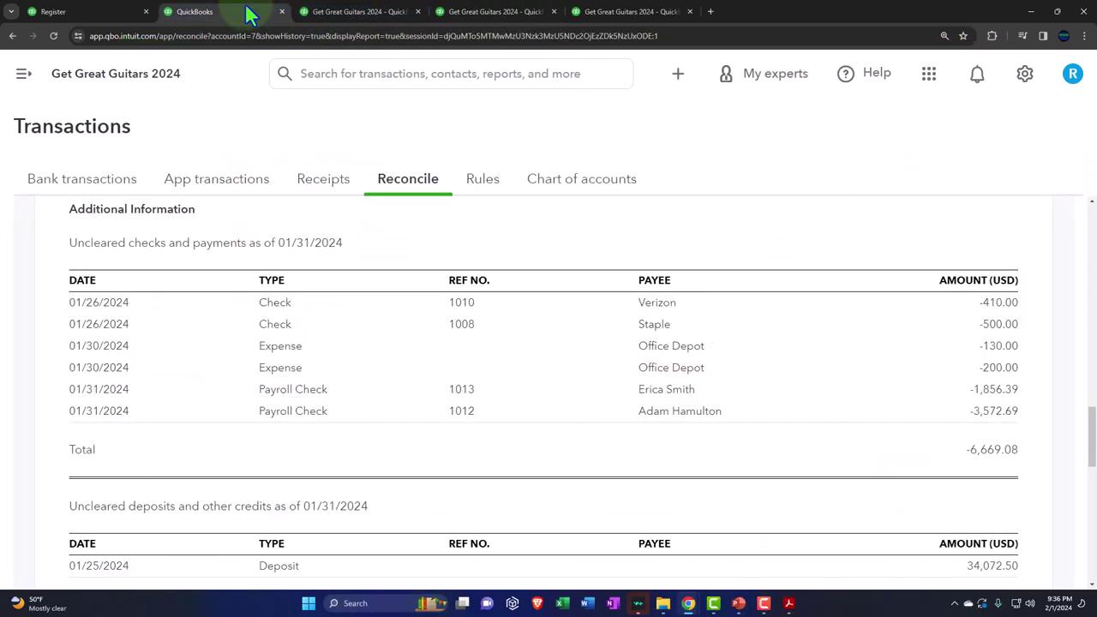
pyautogui.click(338, 13)
pyautogui.scroll(-2, 380, 314)
pyautogui.scroll(-10, 379, 314)
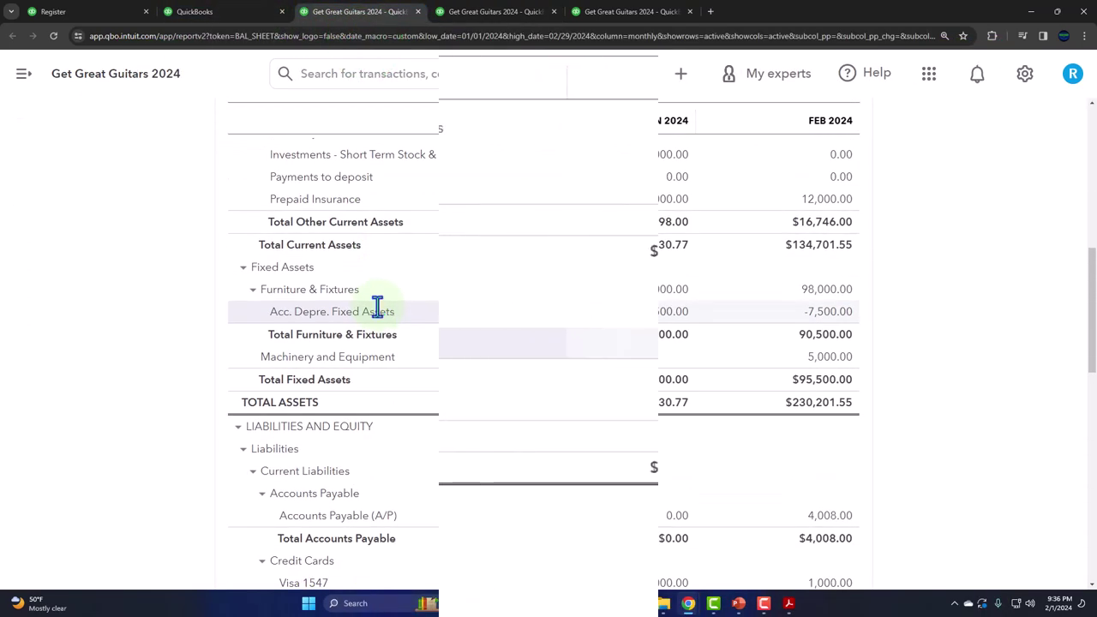
pyautogui.scroll(-3, 319, 342)
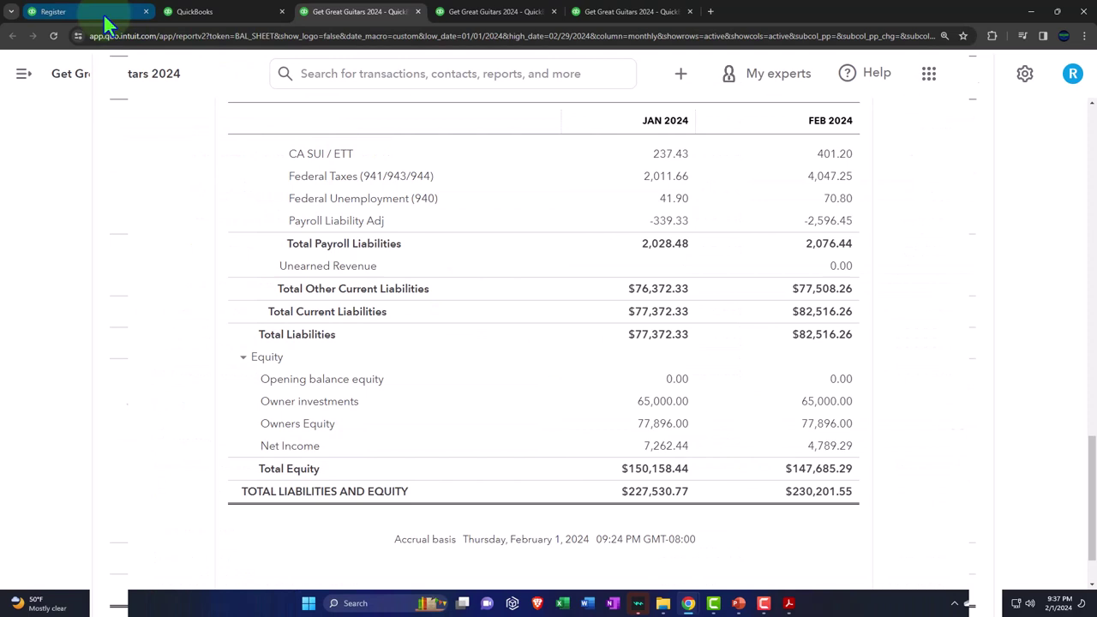
# Step: Assign the Owner Vendor expense in the Checking 5741 register to the Owner draws equity account and save it
pyautogui.click(103, 13)
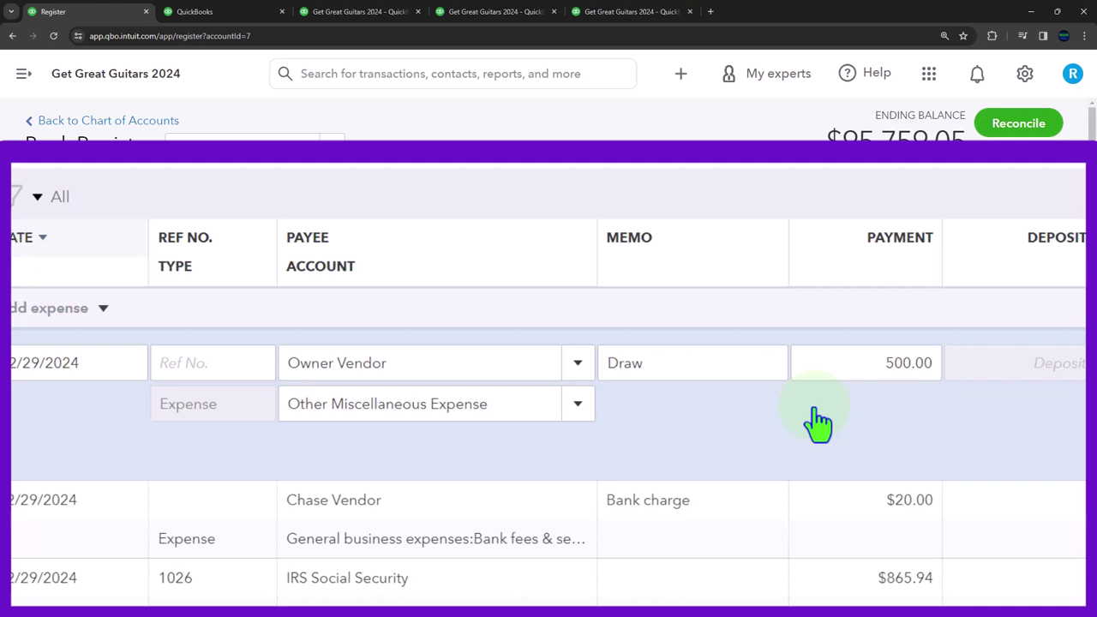
pyautogui.click(542, 408)
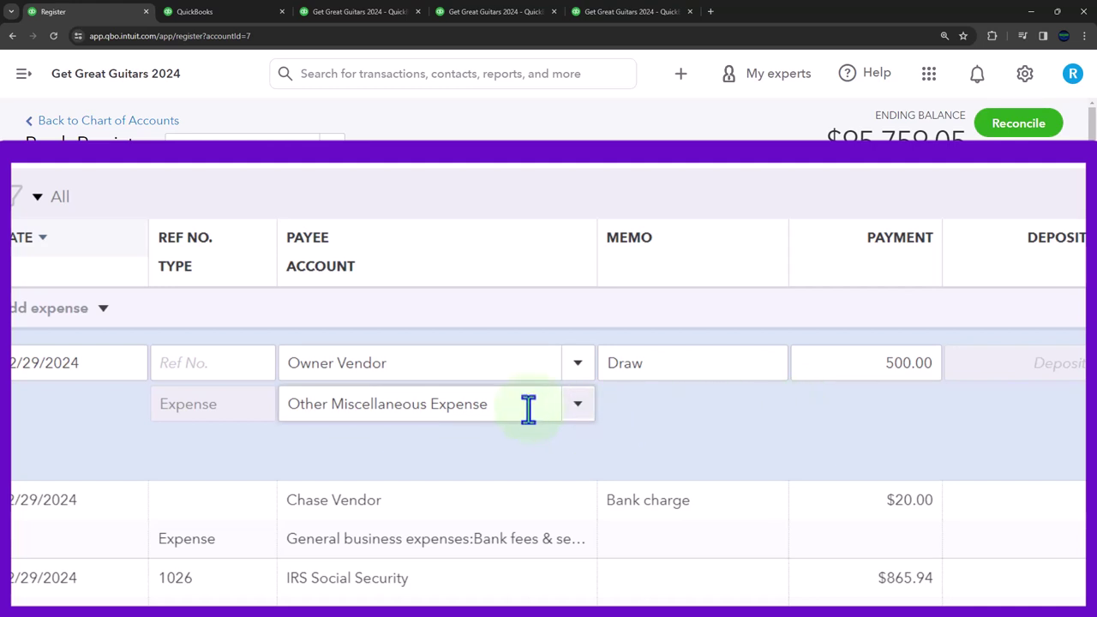
pyautogui.click(578, 404)
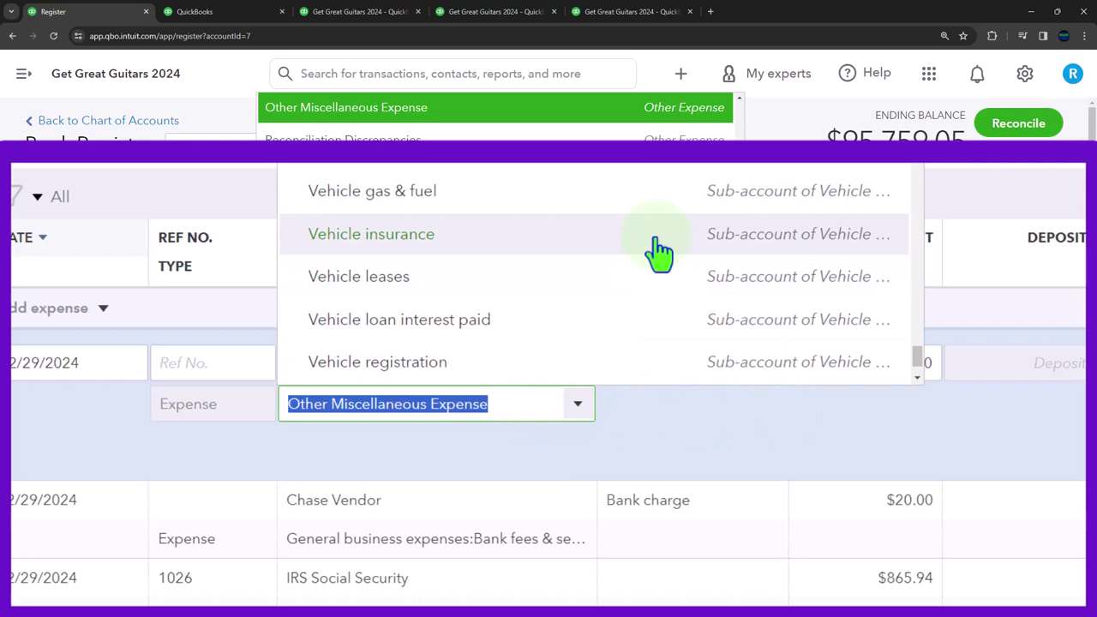
pyautogui.scroll(-2, 658, 250)
pyautogui.scroll(10, 658, 251)
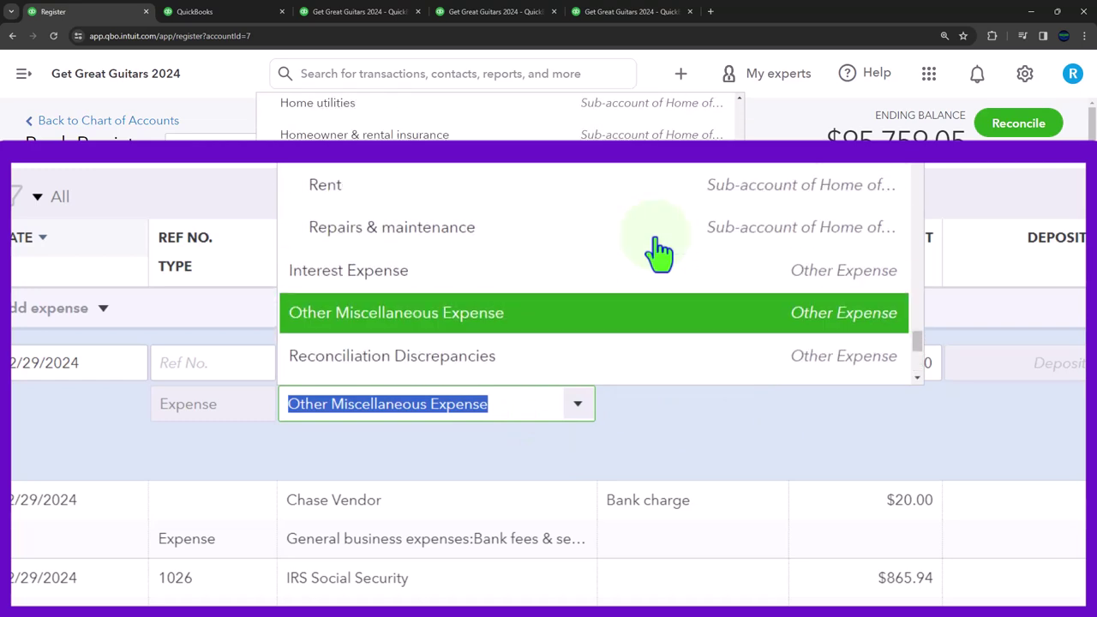
pyautogui.scroll(10, 659, 250)
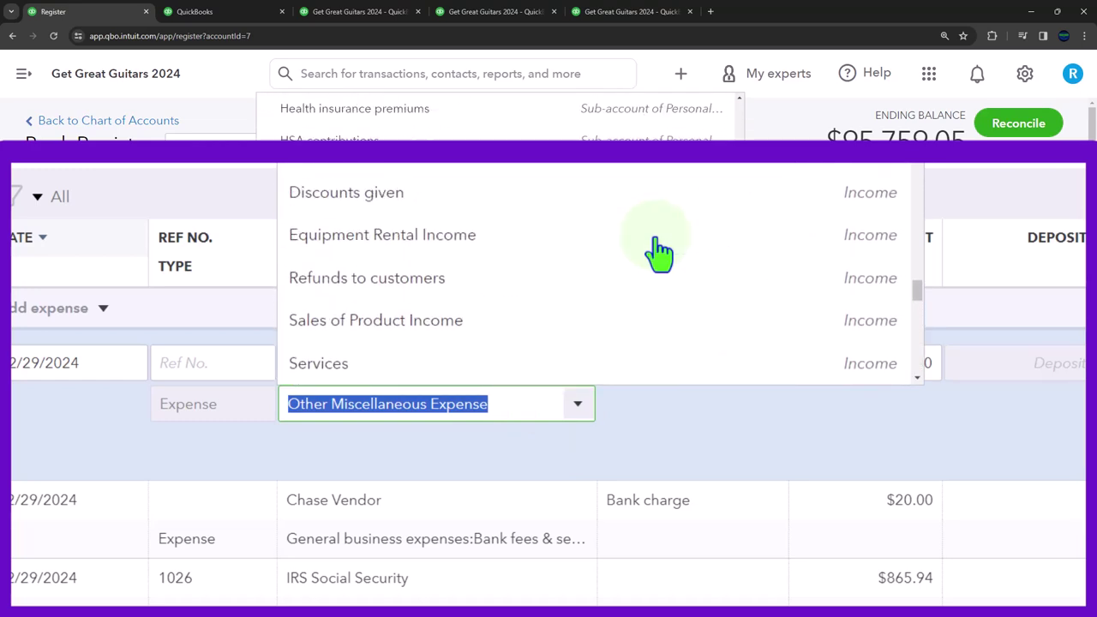
pyautogui.scroll(1, 658, 250)
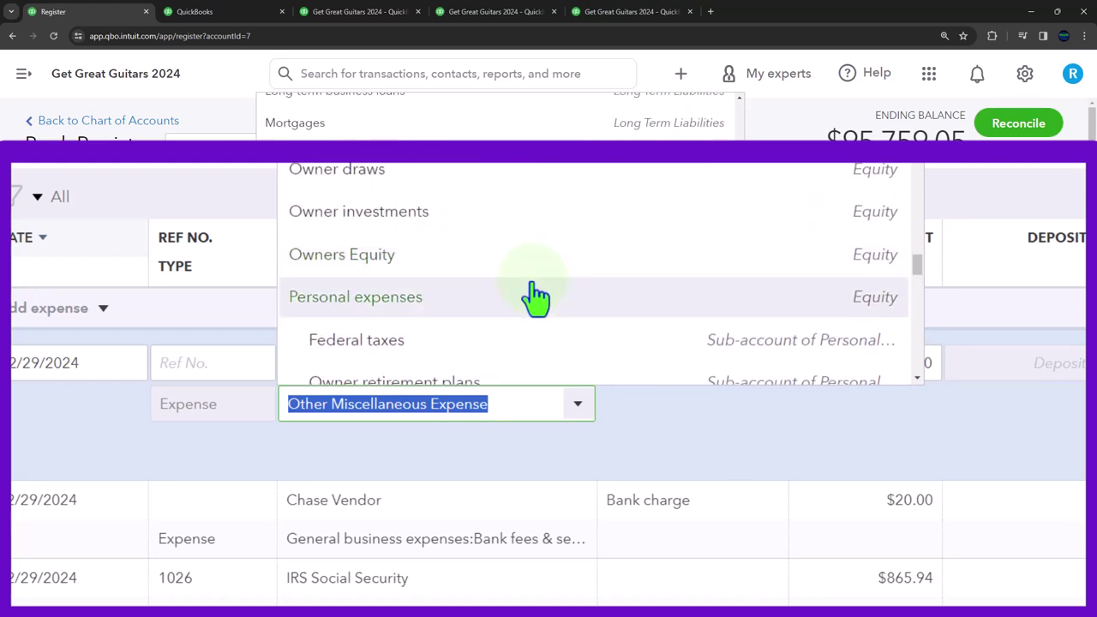
pyautogui.scroll(-2, 466, 277)
pyautogui.scroll(2, 467, 275)
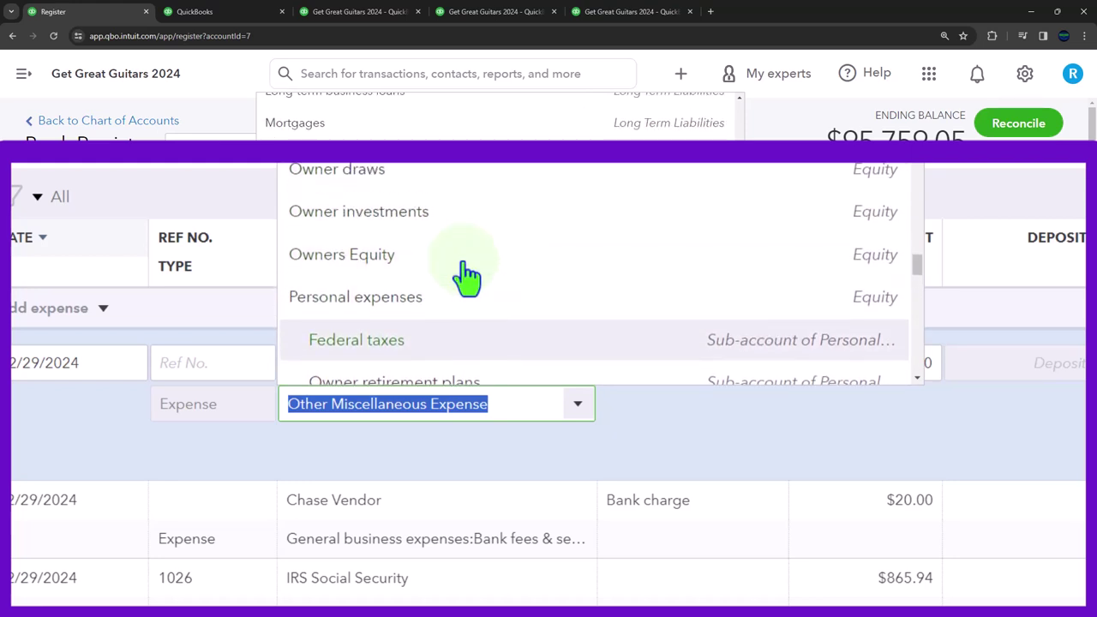
pyautogui.scroll(2, 467, 276)
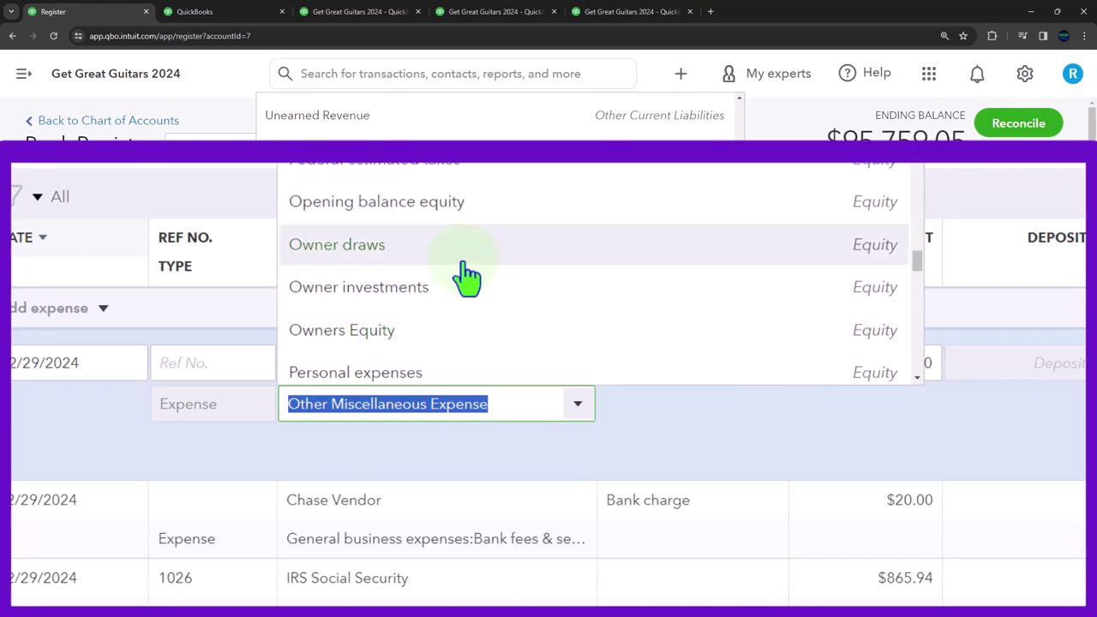
pyautogui.click(818, 268)
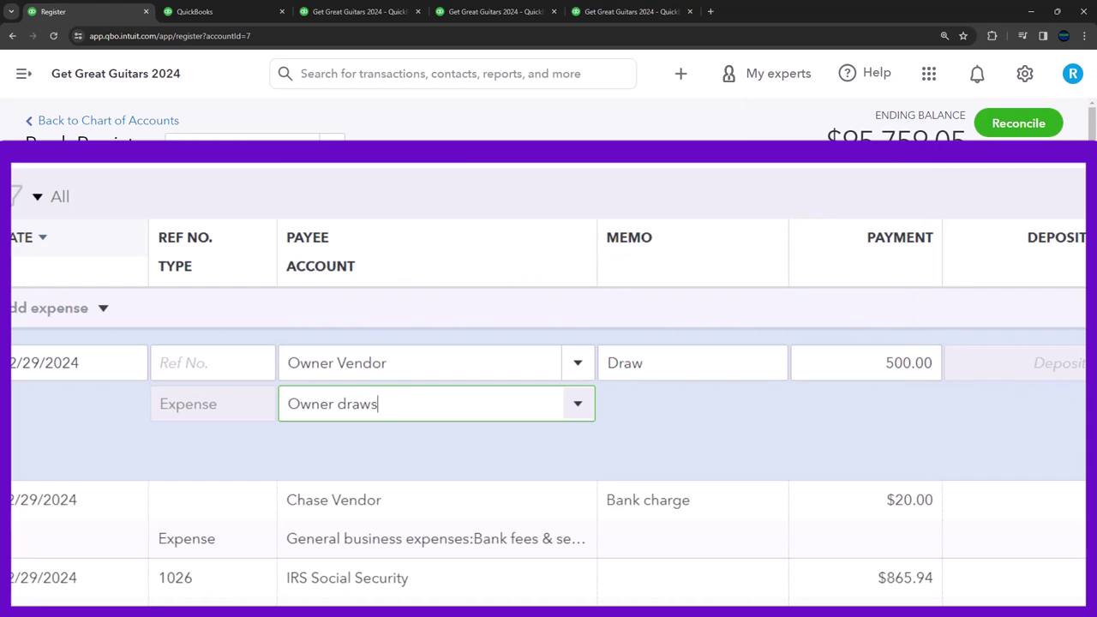
pyautogui.press('Return')
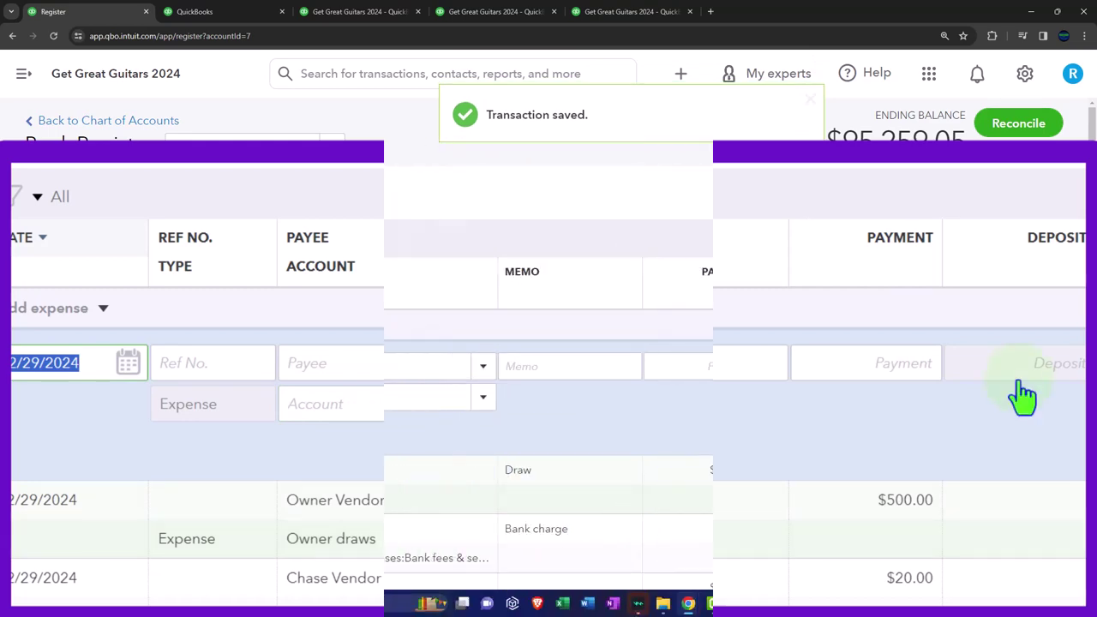
# Step: Rerun the Balance Sheet report and check its Checking 5741 and Owner draws balances for February
pyautogui.click(243, 13)
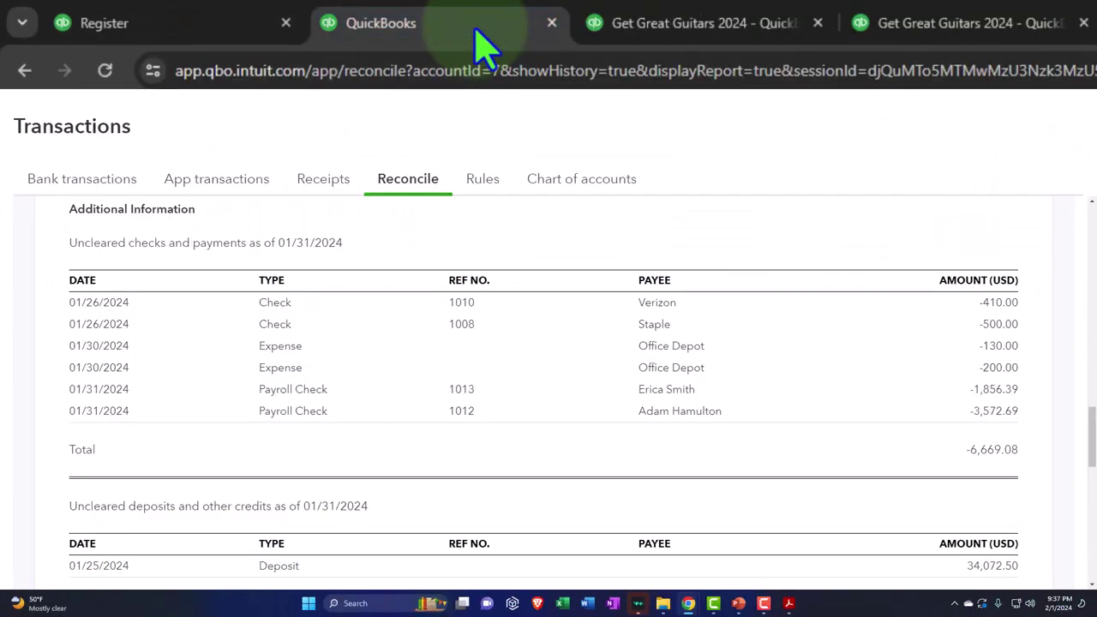
pyautogui.click(691, 30)
pyautogui.scroll(4, 441, 265)
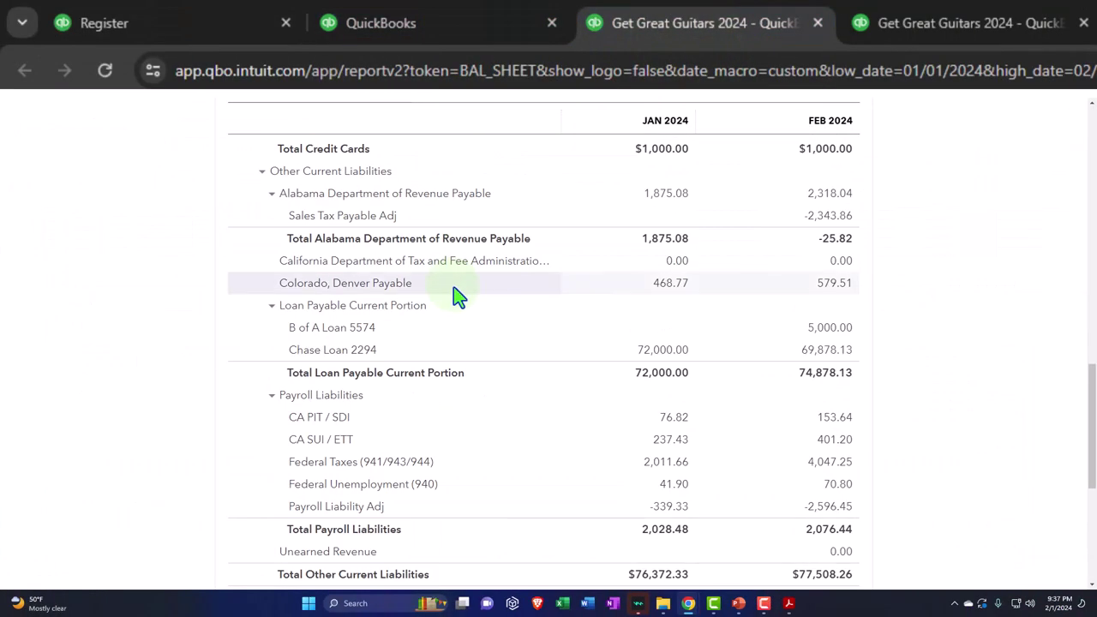
pyautogui.scroll(10, 176, 274)
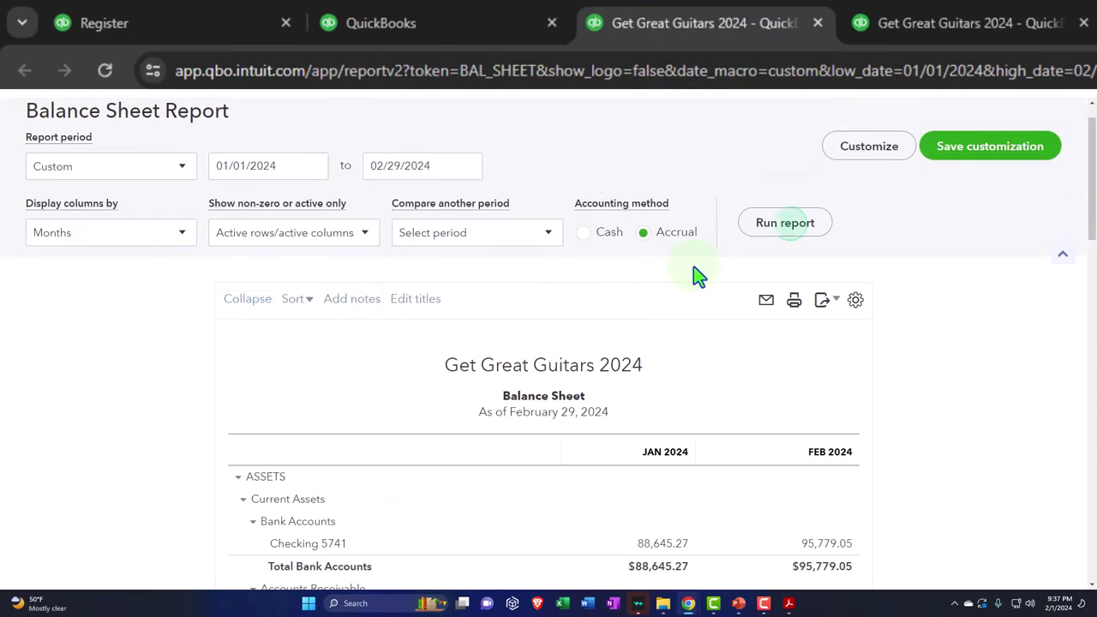
pyautogui.click(784, 215)
pyautogui.scroll(-2, 784, 237)
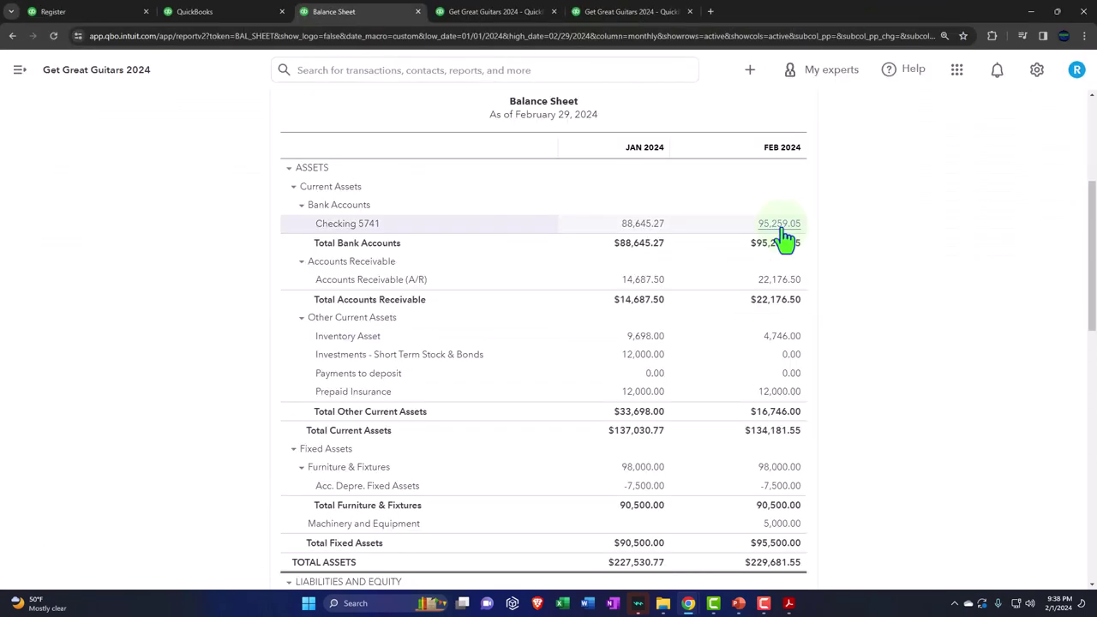
pyautogui.hotkey('ctrl', '+')
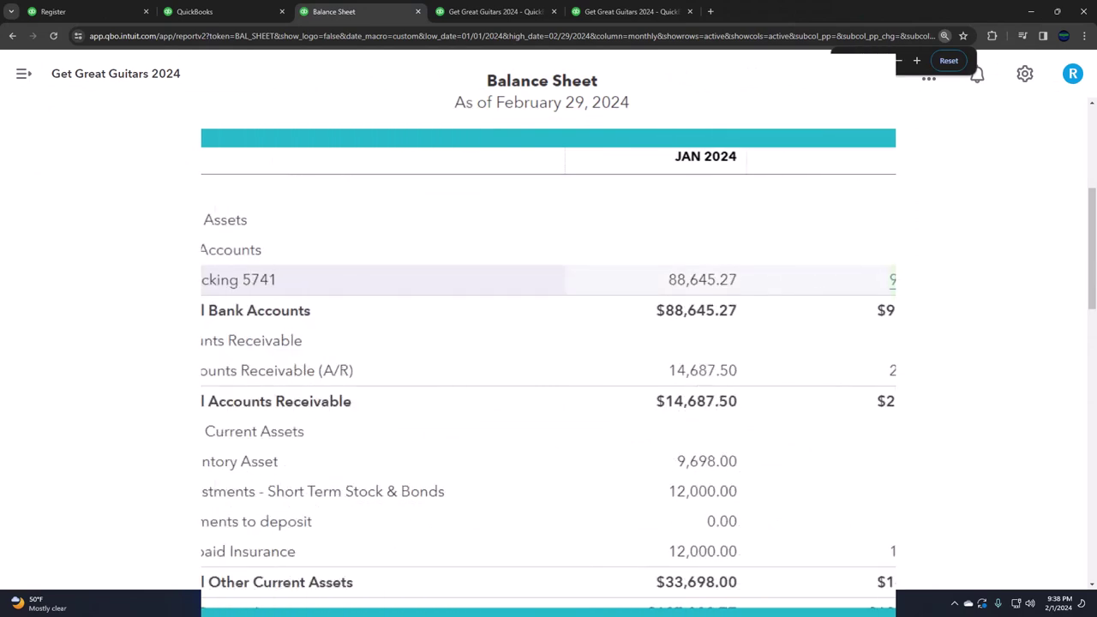
pyautogui.scroll(-8, 931, 299)
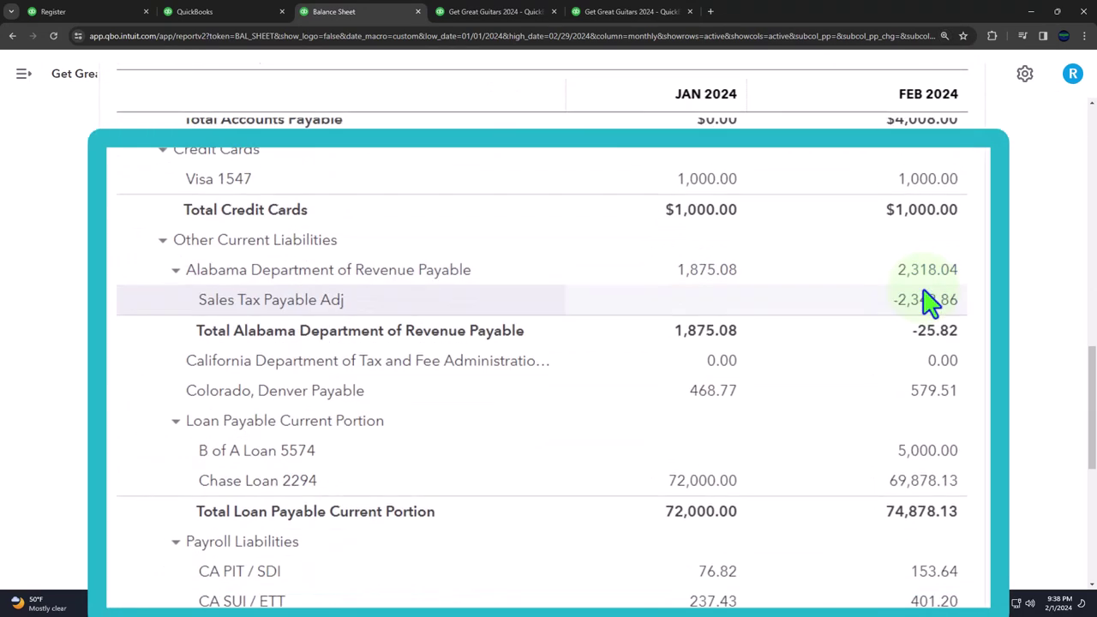
pyautogui.scroll(-6, 925, 309)
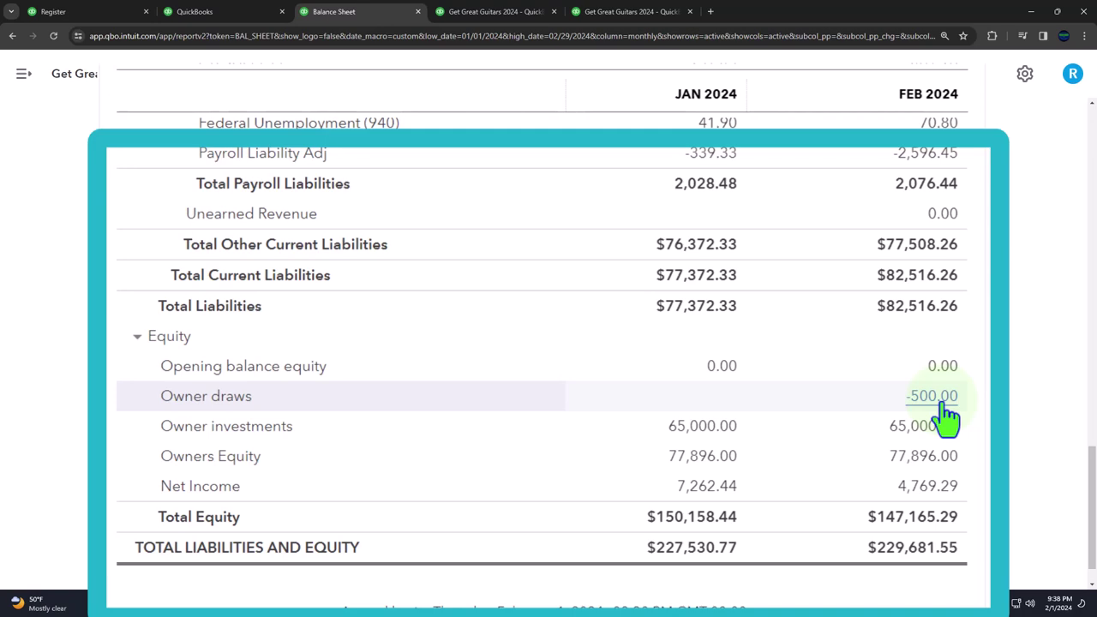
# Step: Collapse the Assets and Liabilities sections of the Balance Sheet report
pyautogui.scroll(10, 473, 412)
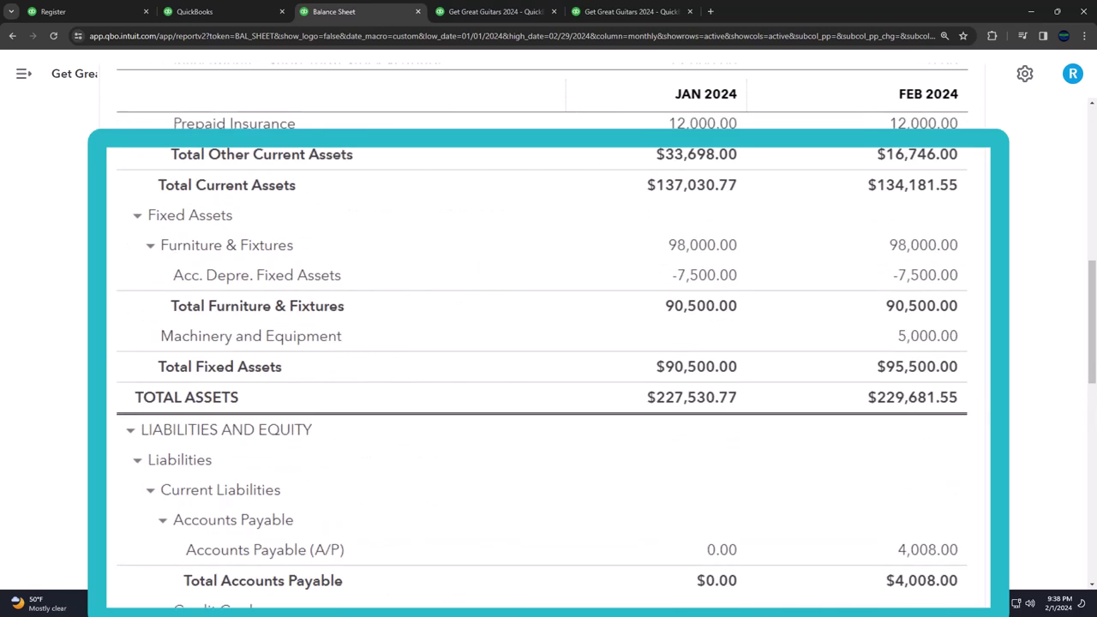
pyautogui.scroll(10, 548, 342)
pyautogui.click(127, 423)
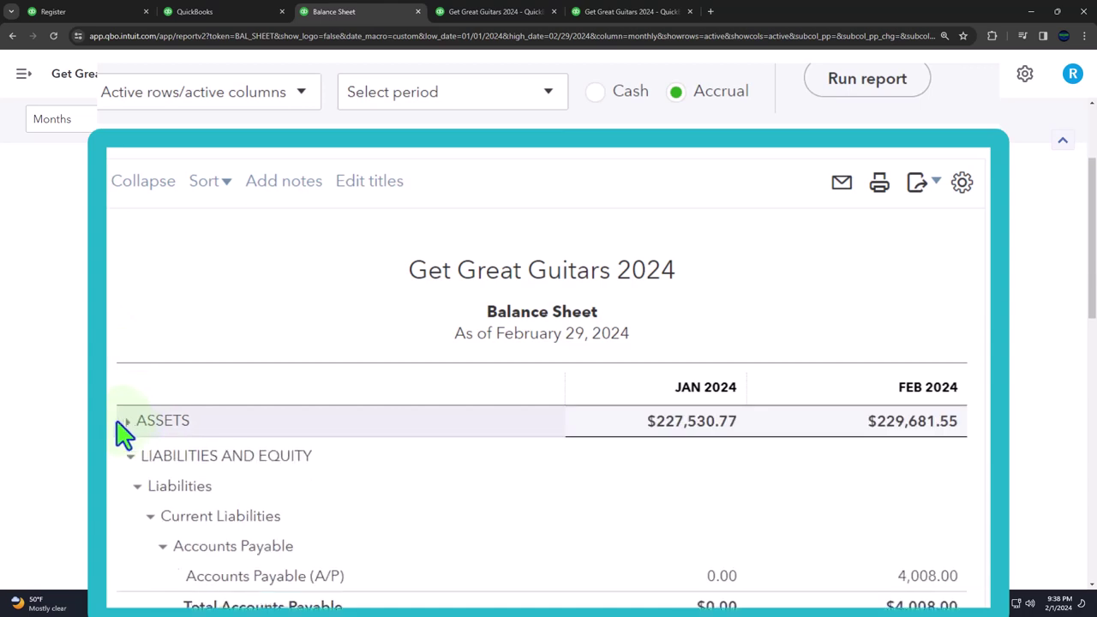
pyautogui.scroll(-1, 119, 433)
pyautogui.click(136, 405)
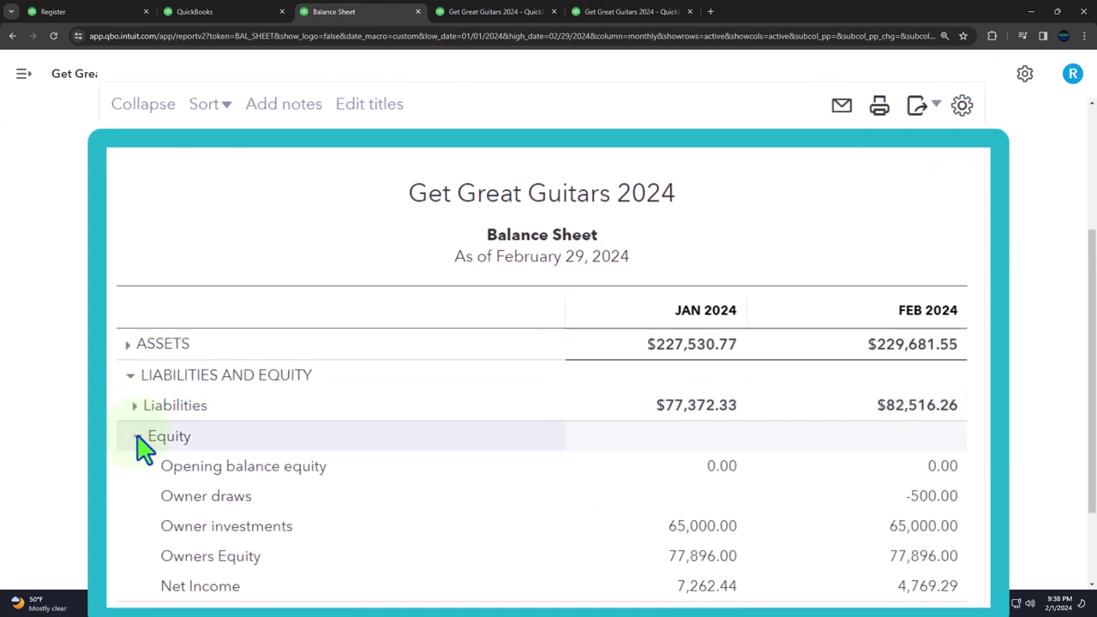
# Step: Check the total and detail of Equity in the Balance Sheet, and expand Assets to view the Checking 5741 balance
pyautogui.click(139, 438)
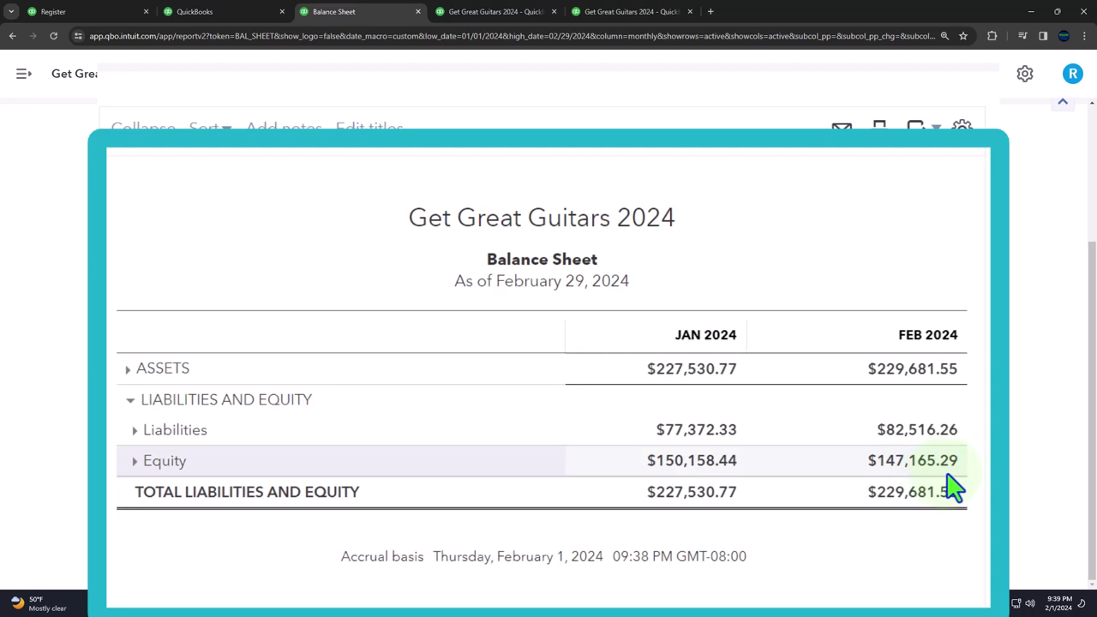
pyautogui.click(137, 463)
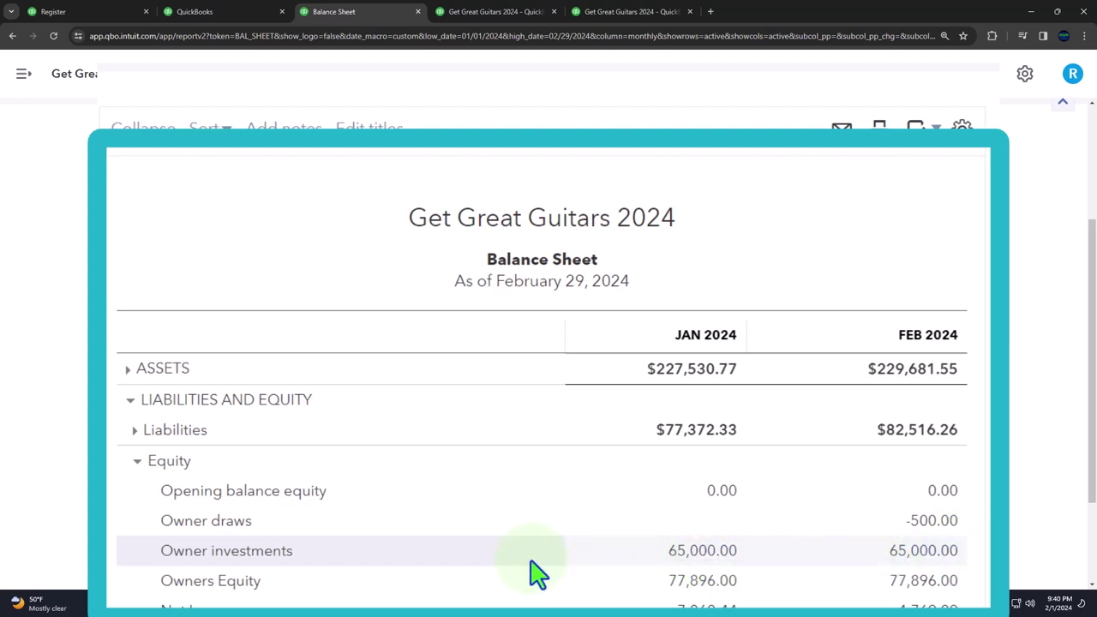
pyautogui.click(128, 370)
pyautogui.scroll(3, 245, 350)
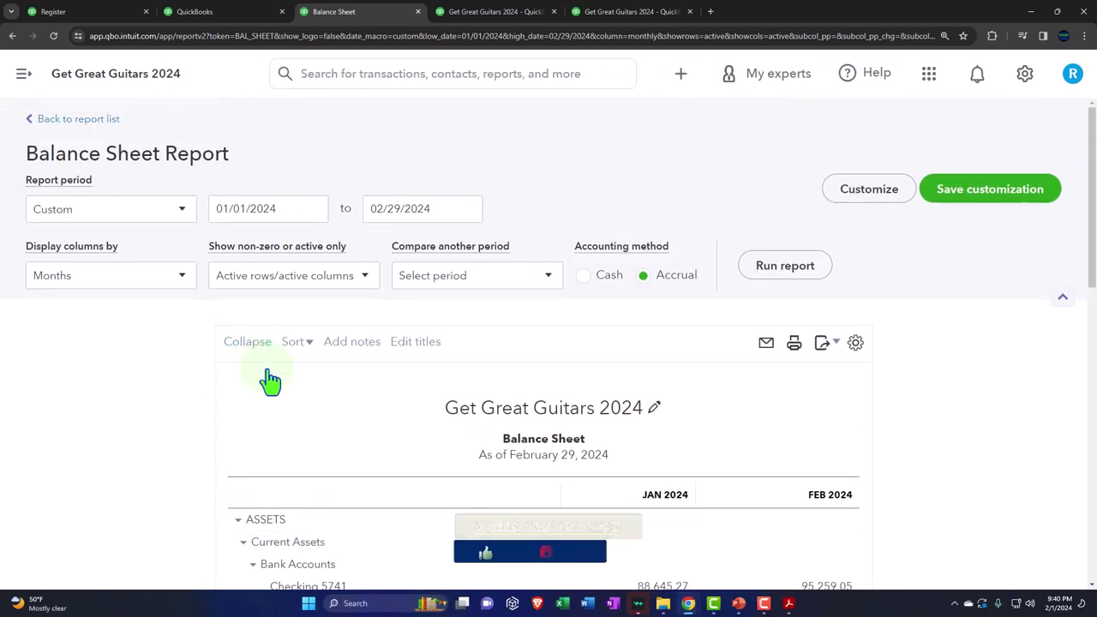
pyautogui.scroll(-3, 282, 379)
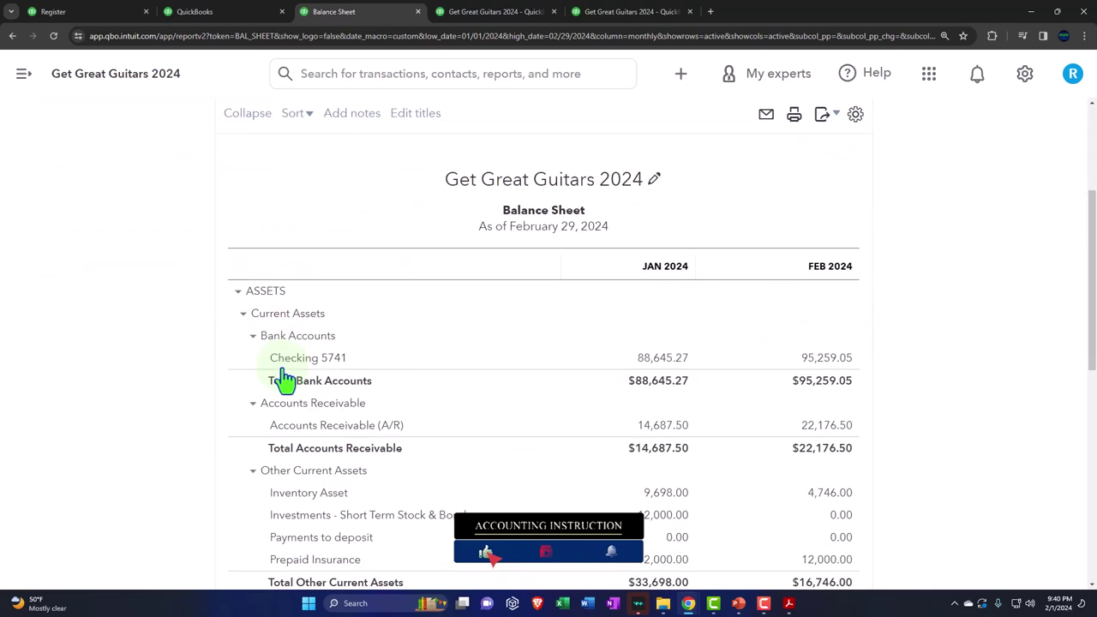
# Step: Rerun the Profit and Loss report and check February's bank fees & service charges and net income
pyautogui.click(470, 11)
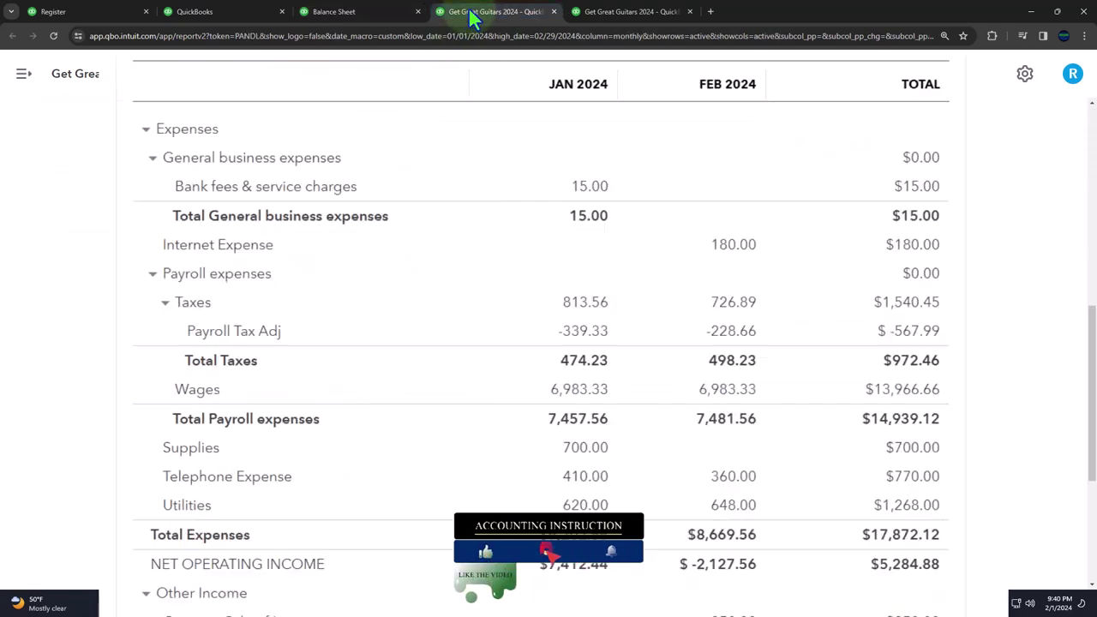
pyautogui.scroll(10, 505, 310)
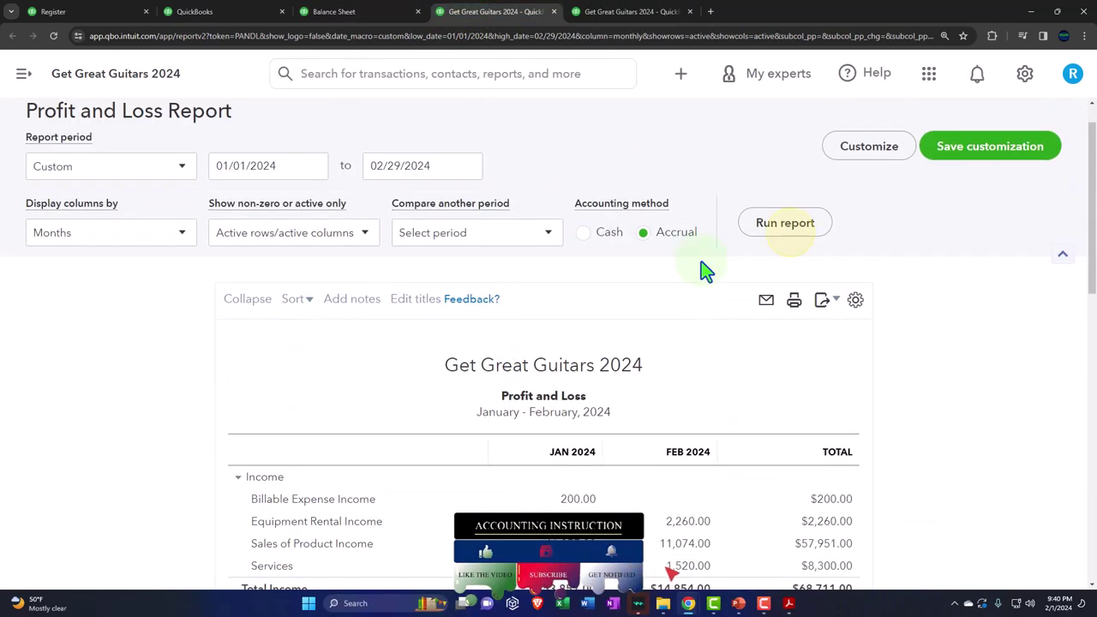
pyautogui.scroll(-5, 404, 363)
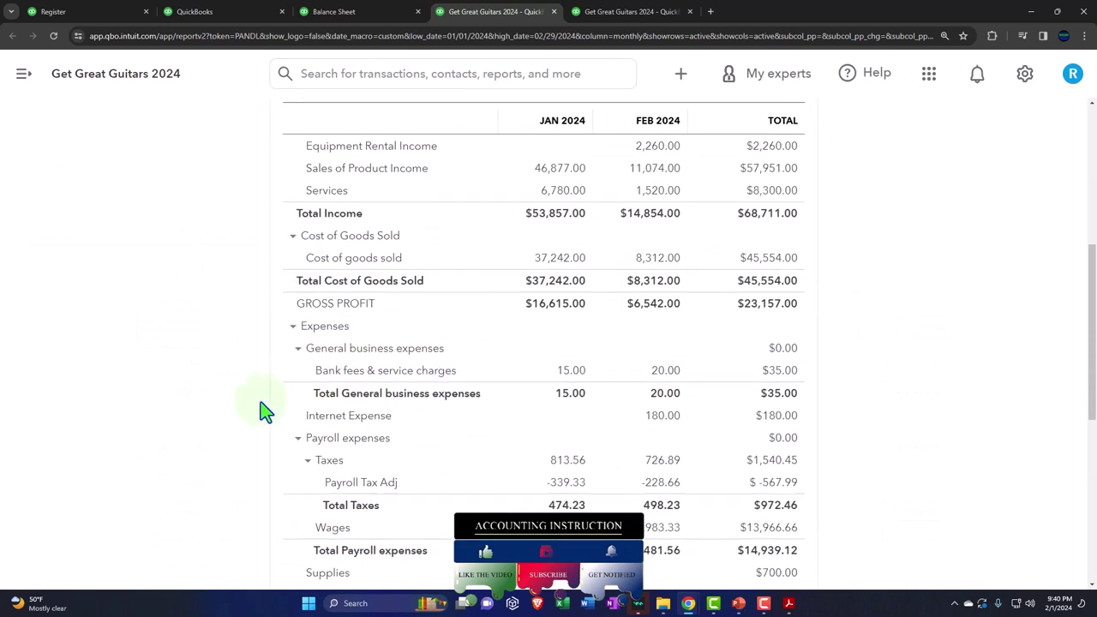
pyautogui.scroll(-3, 548, 343)
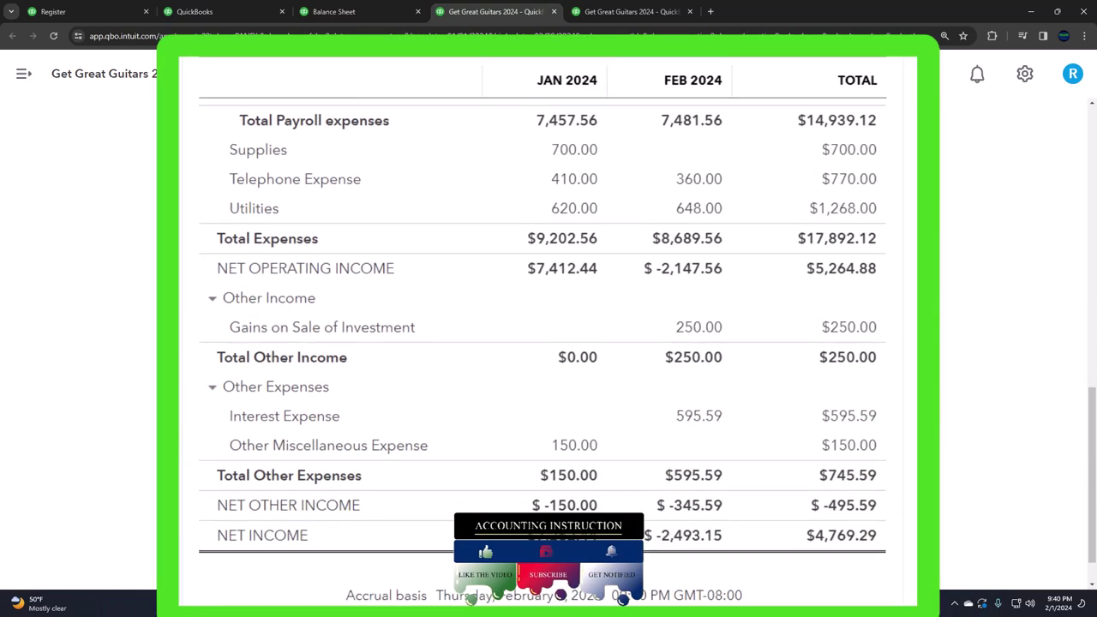
pyautogui.scroll(3, 548, 342)
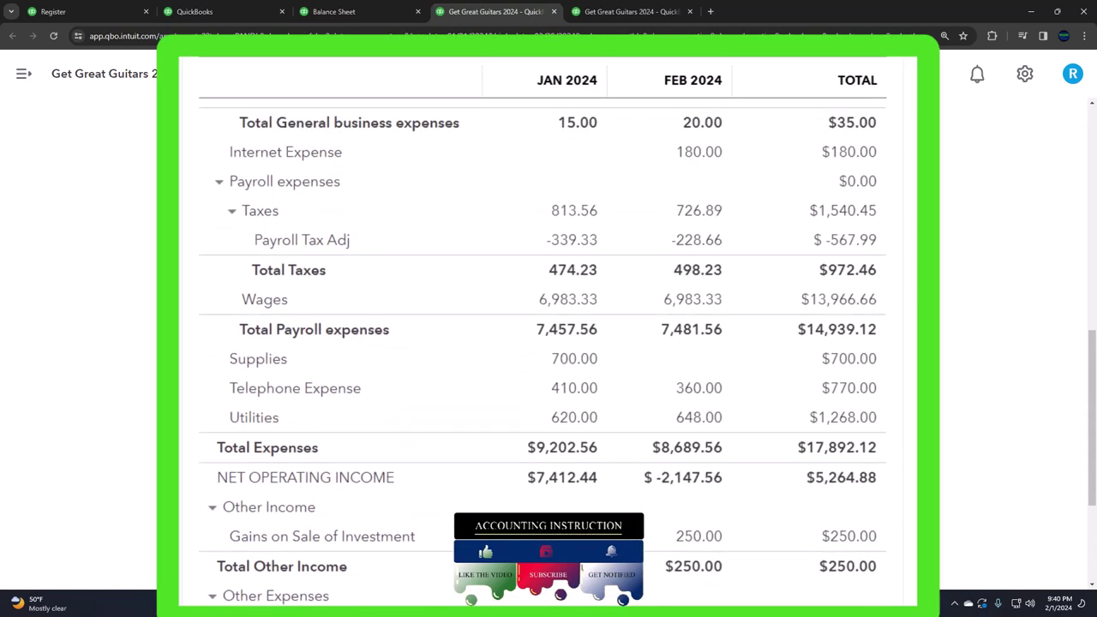
pyautogui.scroll(1, 548, 342)
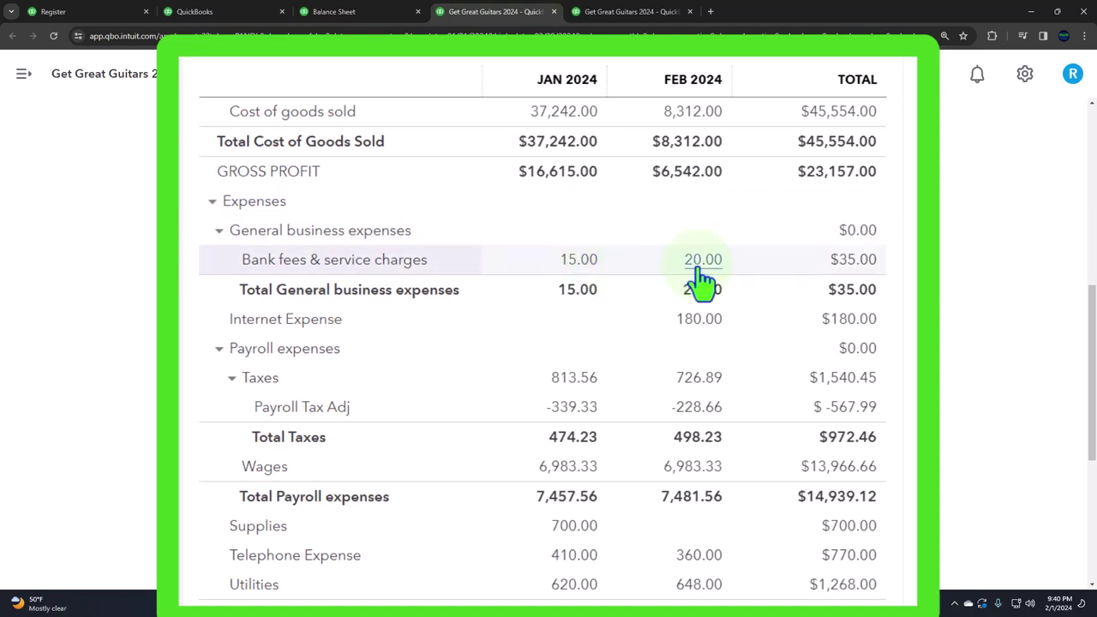
# Step: Leave the bank register and resume the Checking 5741 reconciliation
pyautogui.click(97, 12)
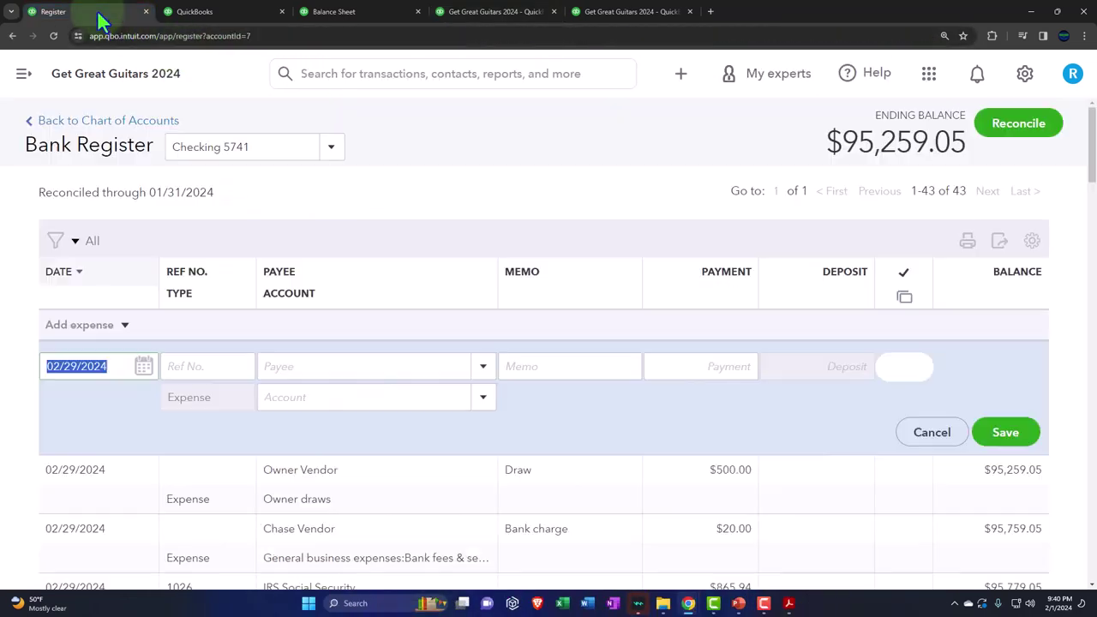
pyautogui.click(24, 73)
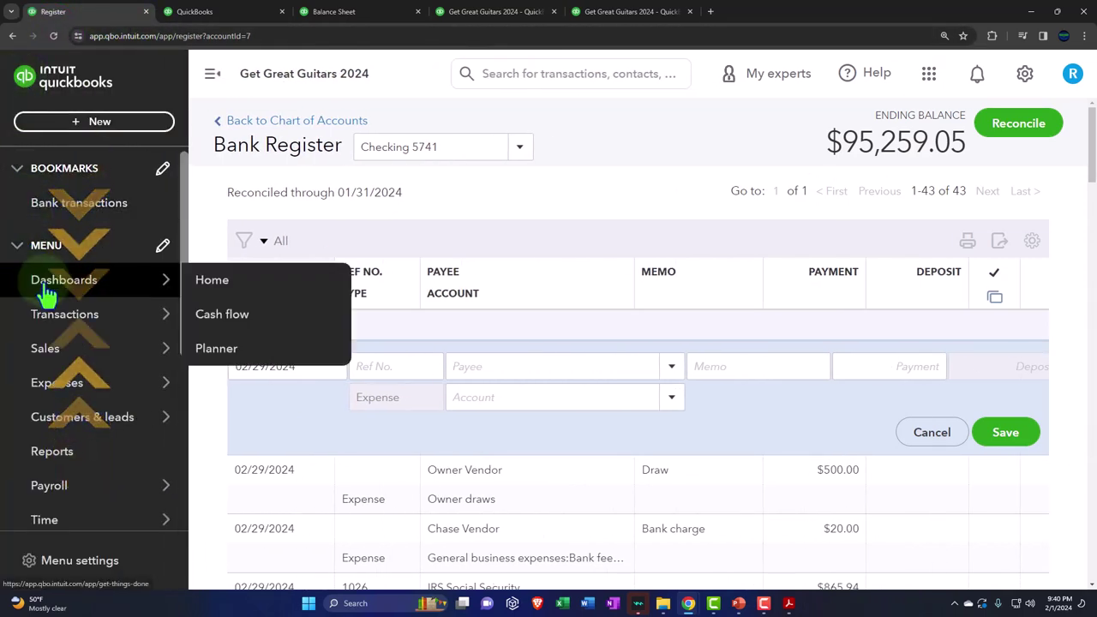
pyautogui.click(54, 323)
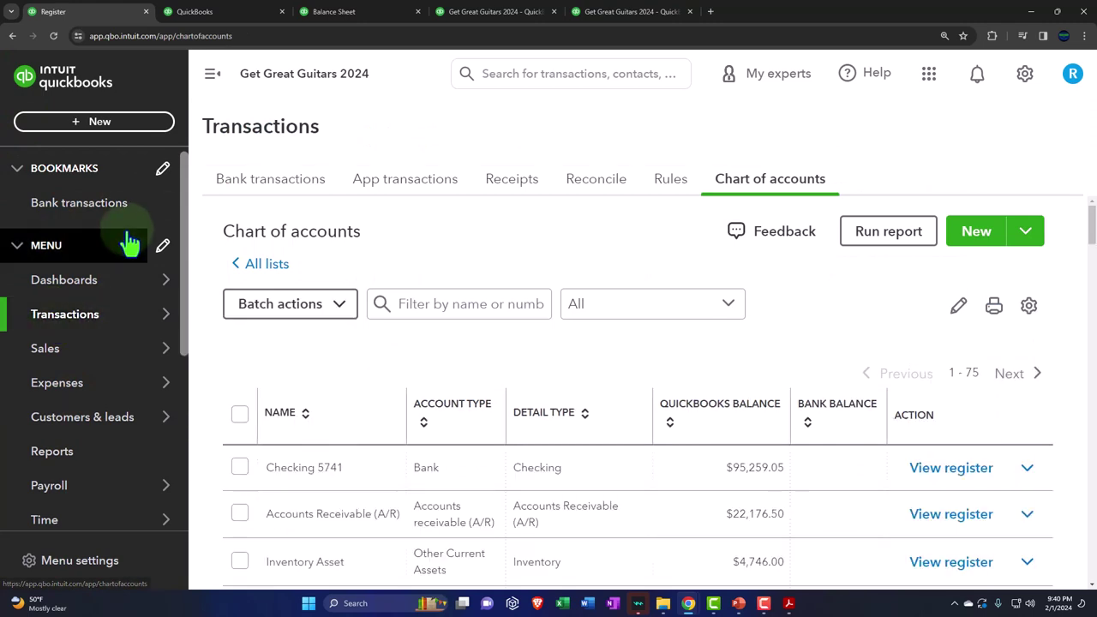
pyautogui.click(214, 68)
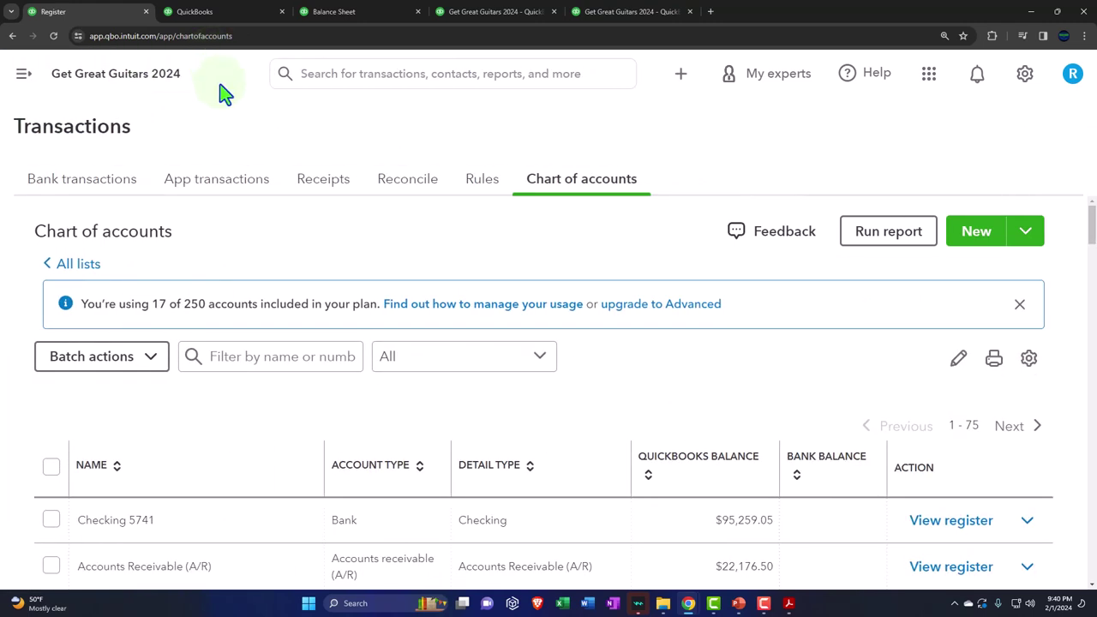
pyautogui.click(321, 183)
pyautogui.click(391, 194)
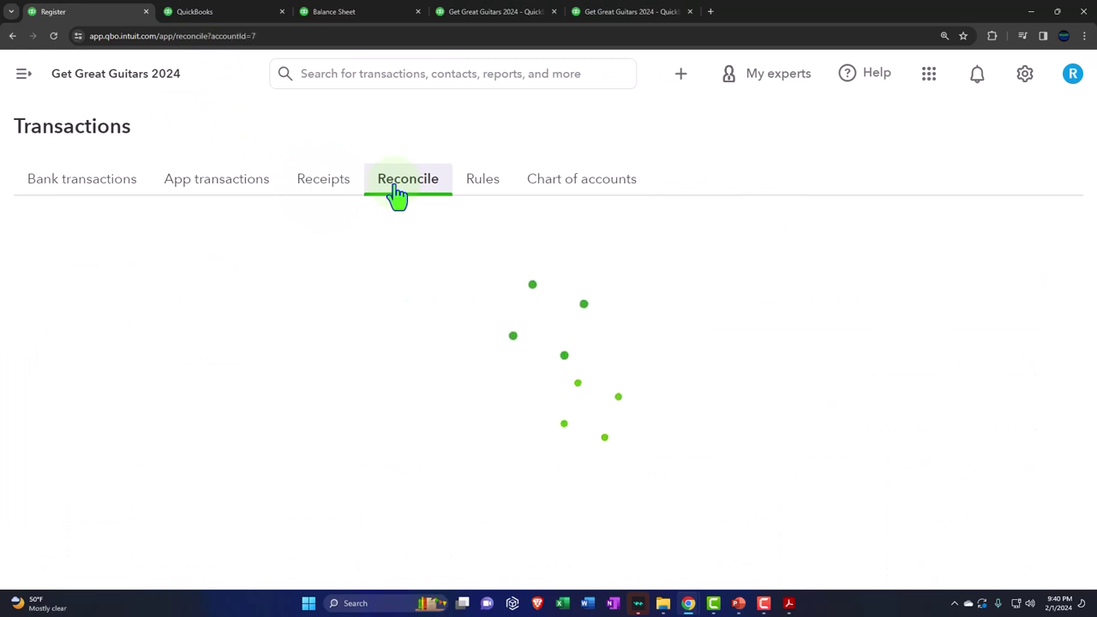
pyautogui.hotkey('ctrl', '-')
pyautogui.click(154, 395)
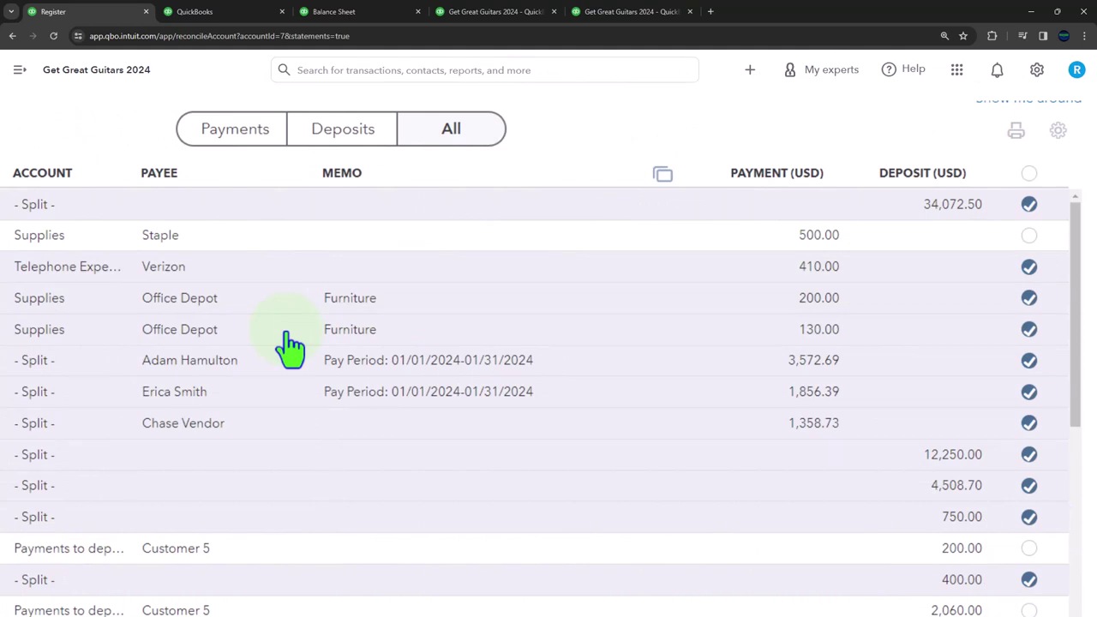
# Step: Mark the 500.00 Owner Vendor draw and the 20.00 Chase Vendor bank charge as cleared in the reconciliation
pyautogui.scroll(-5, 290, 345)
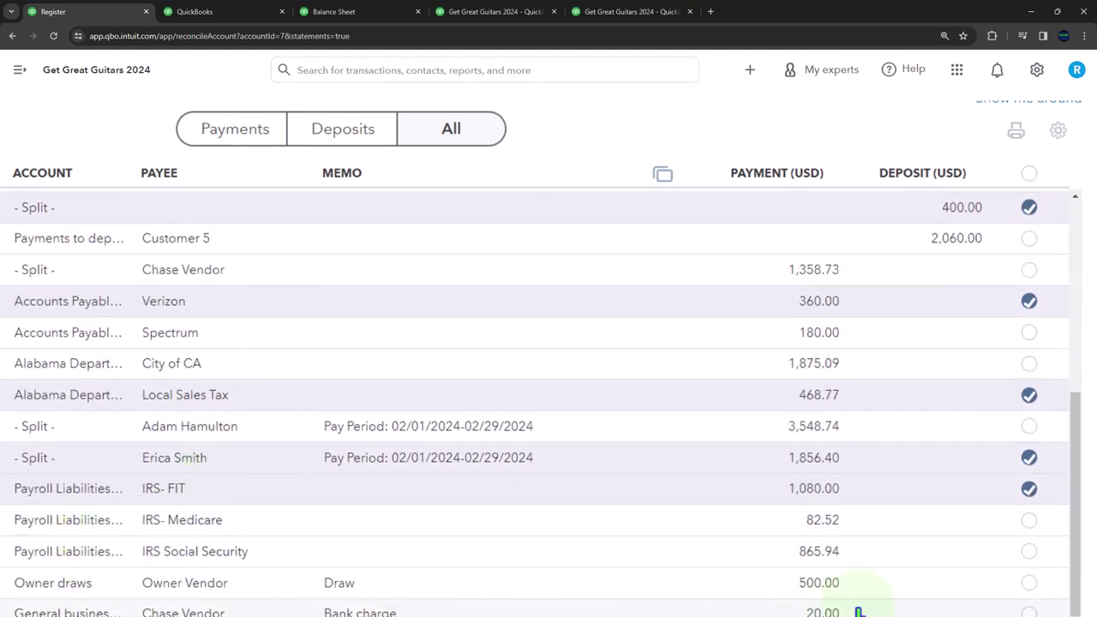
pyautogui.click(1029, 586)
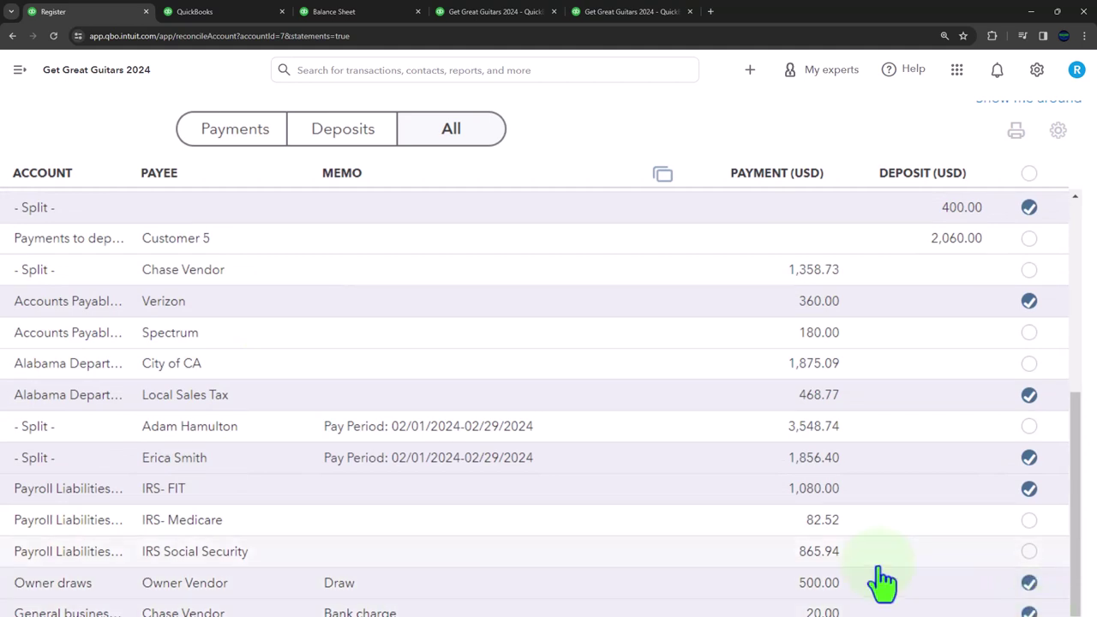
pyautogui.scroll(5, 857, 578)
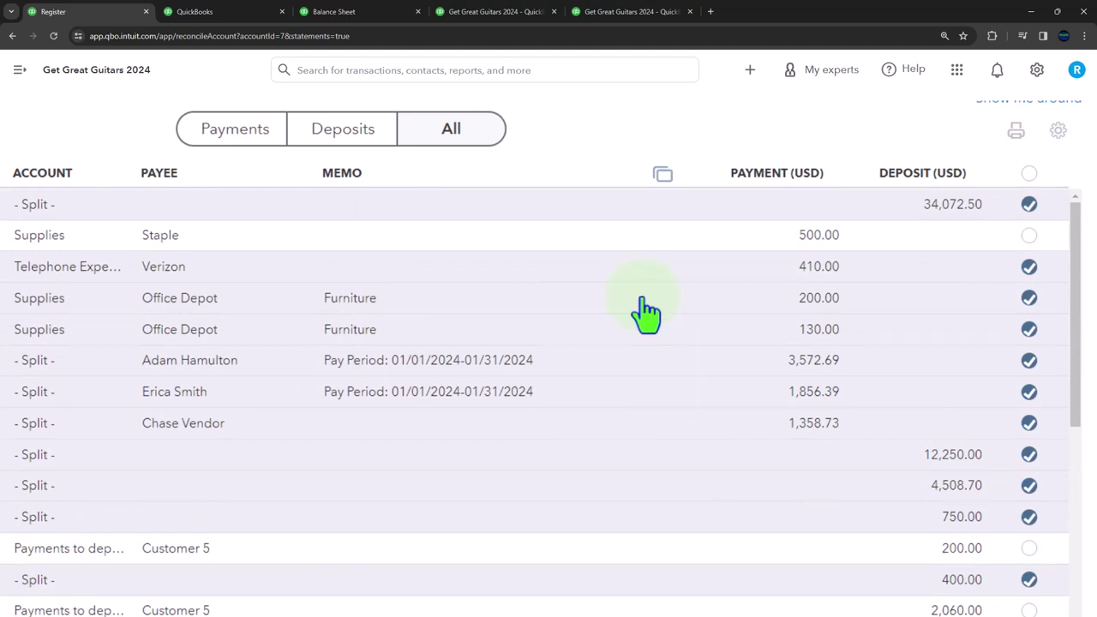
# Step: Look up the amount of check 1018 on the February bank statement PDF and return to the reconciliation
pyautogui.hotkey('alt', 'Tab')
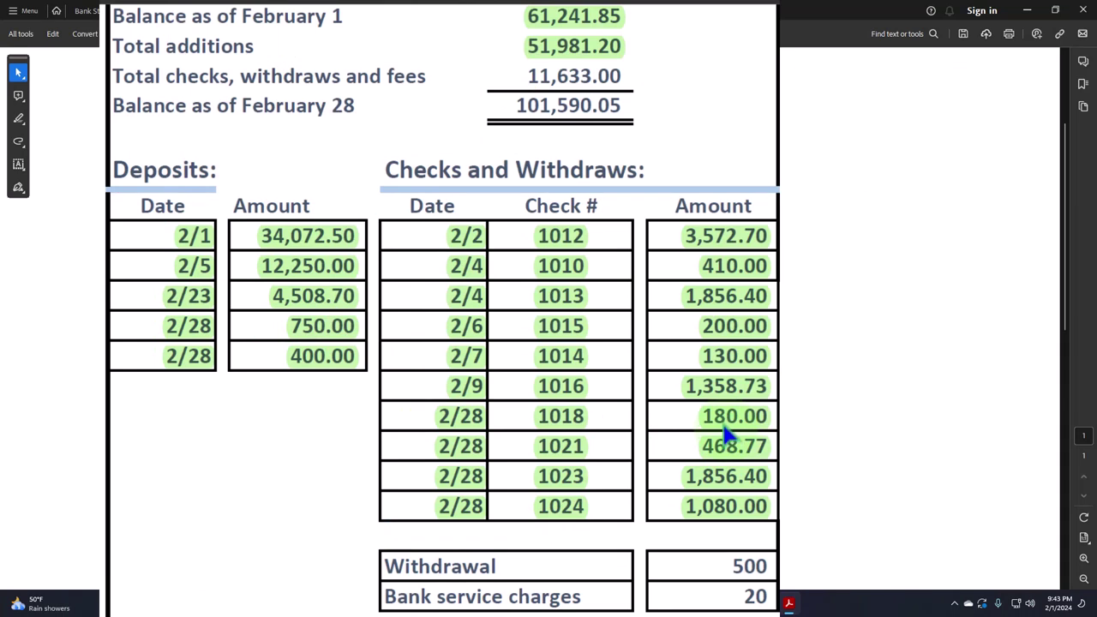
pyautogui.moveTo(715, 420); pyautogui.dragTo(718, 433)
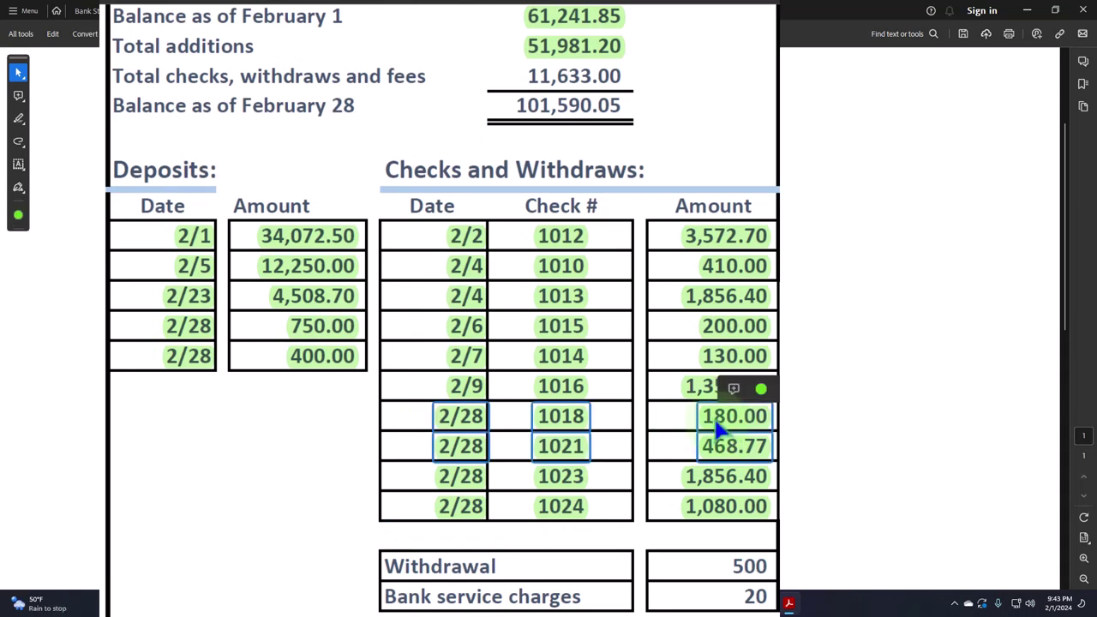
pyautogui.click(675, 422)
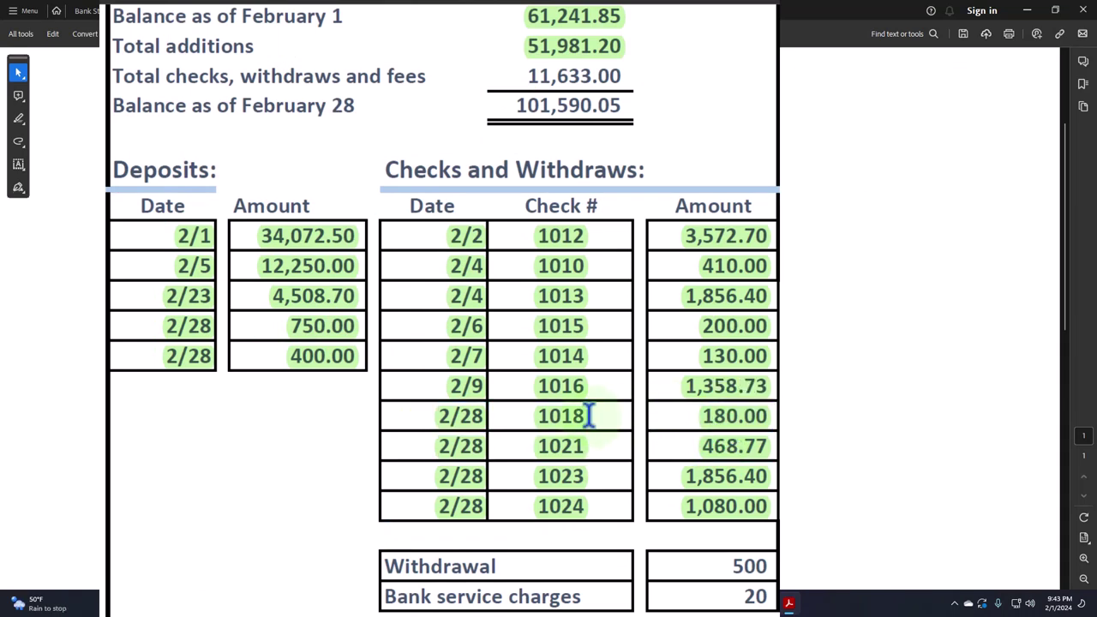
pyautogui.click(1026, 11)
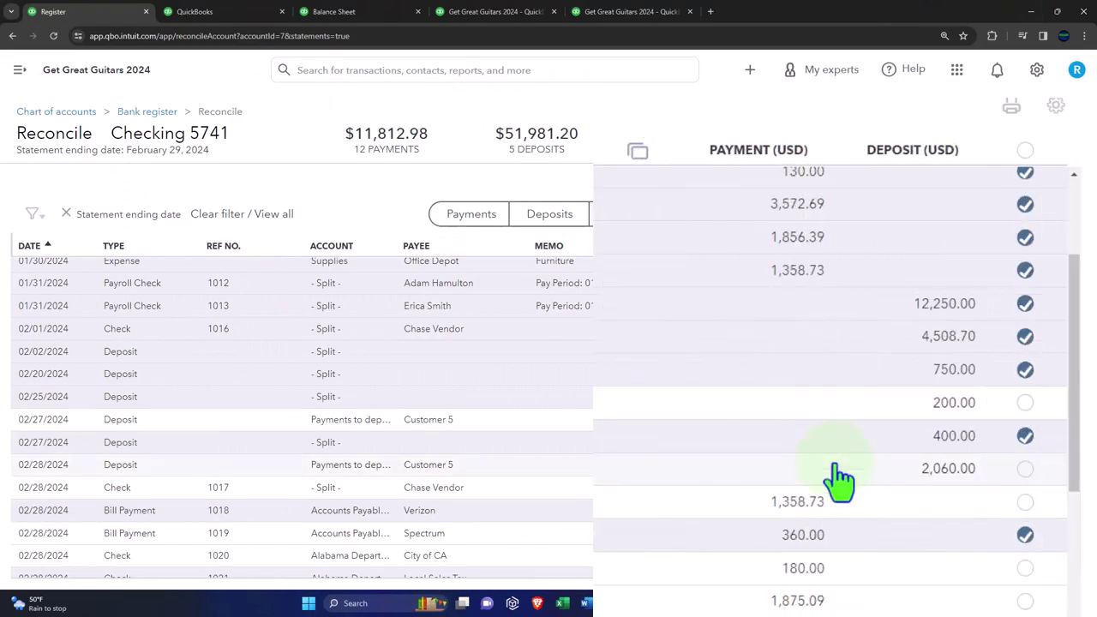
# Step: Mark Spectrum bill payment 1019 for 180.00 as cleared and unmark Verizon bill payment 1018 for 360.00
pyautogui.scroll(-1, 735, 485)
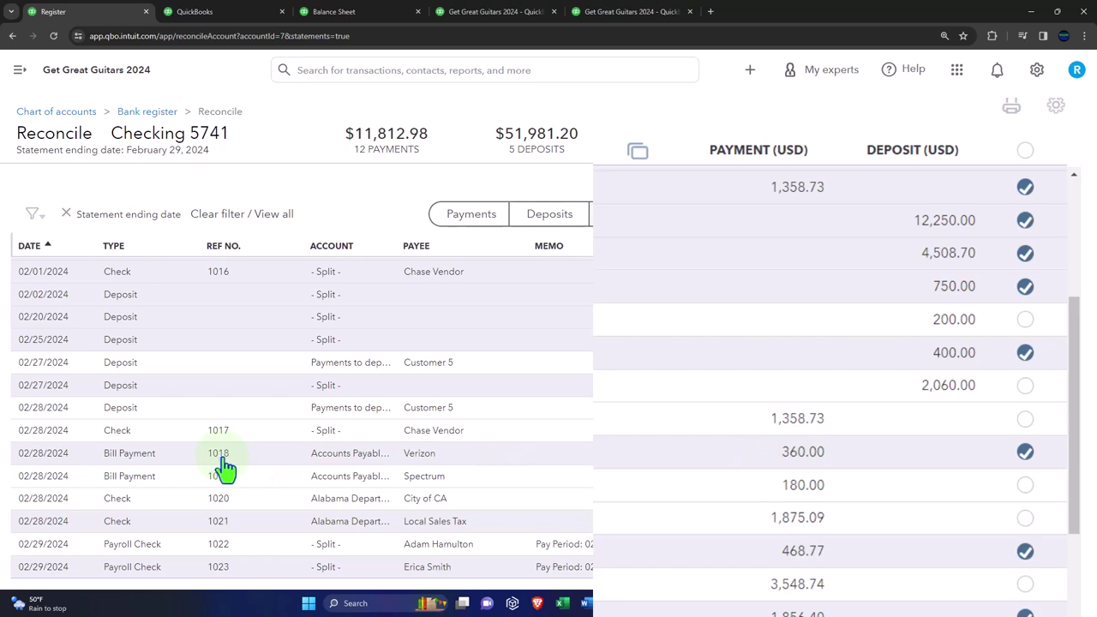
pyautogui.scroll(-2, 225, 467)
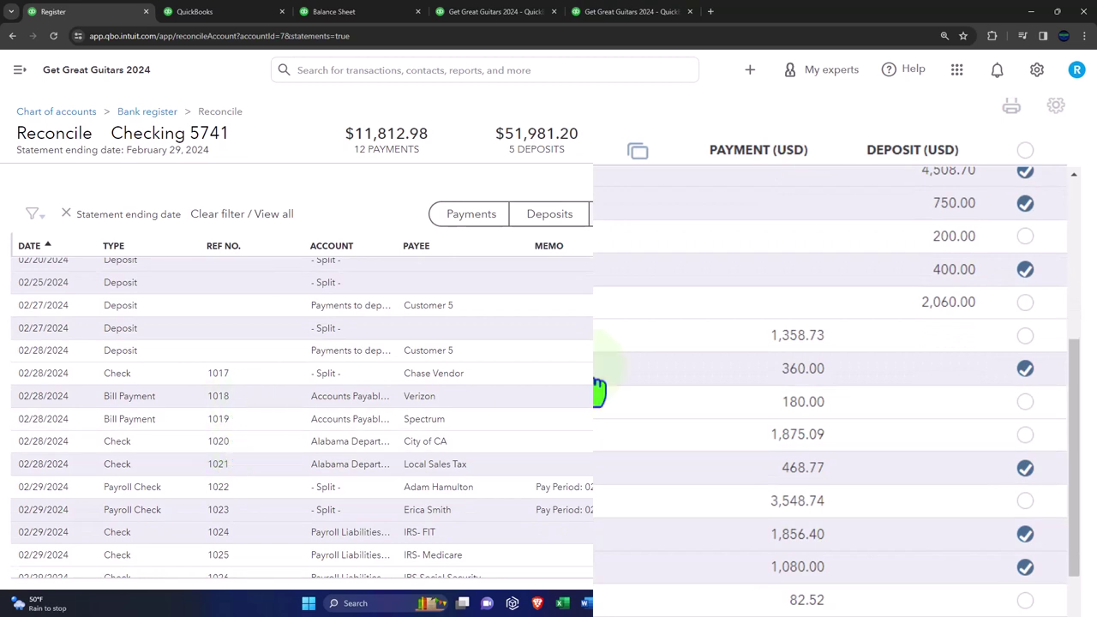
pyautogui.click(1024, 404)
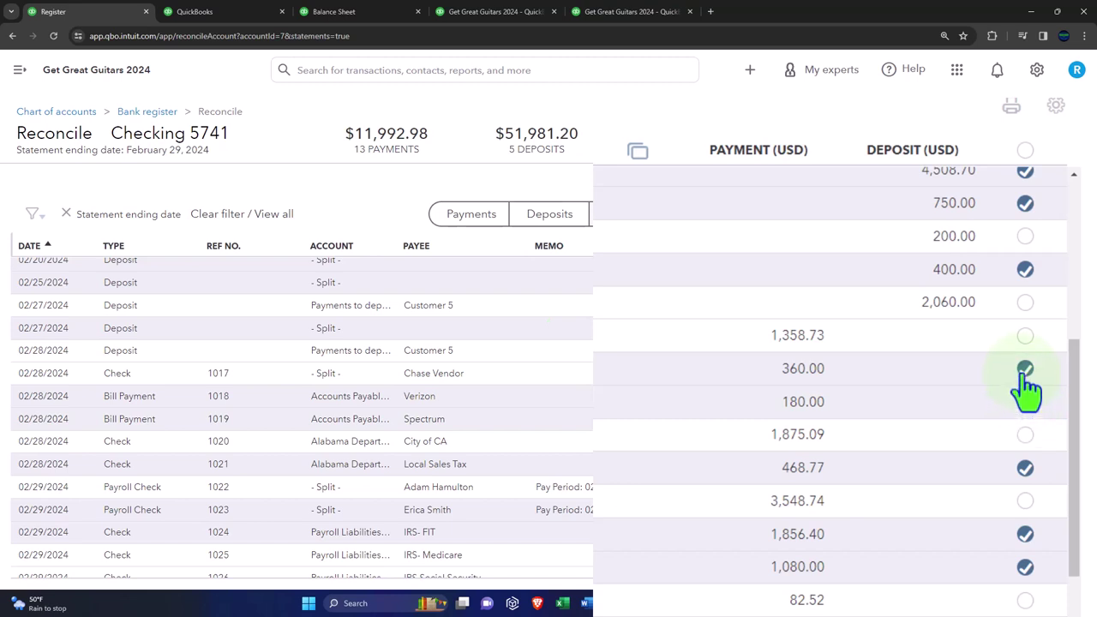
pyautogui.click(1024, 370)
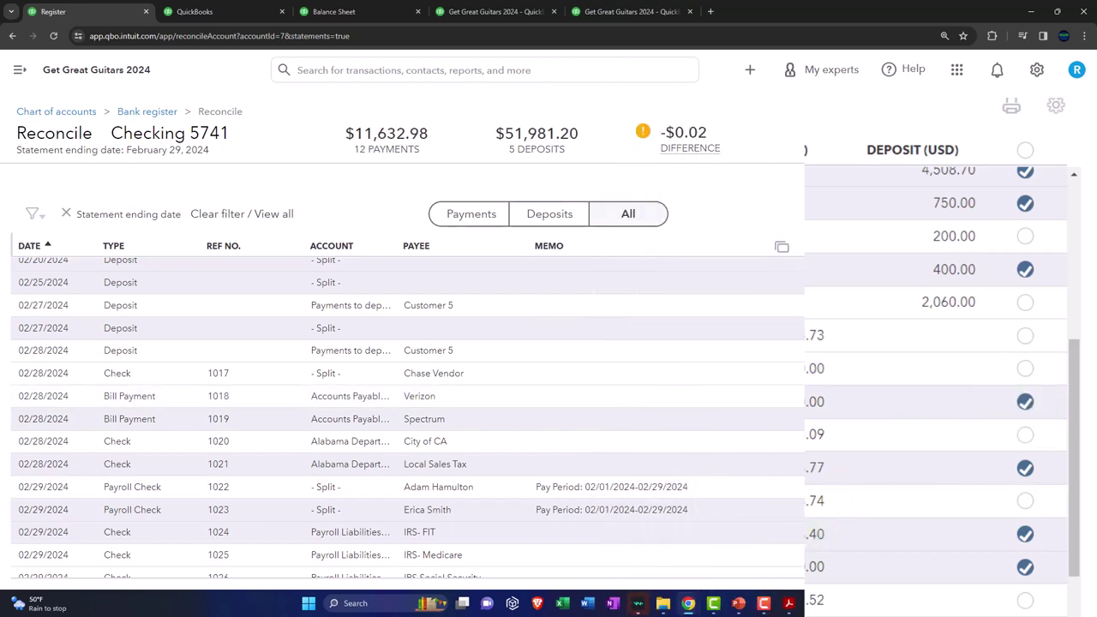
# Step: Compare the reconciliation's cleared payments and remaining difference with the checks and withdrawals on the February bank statement
pyautogui.moveTo(764, 604)
pyautogui.click(844, 509)
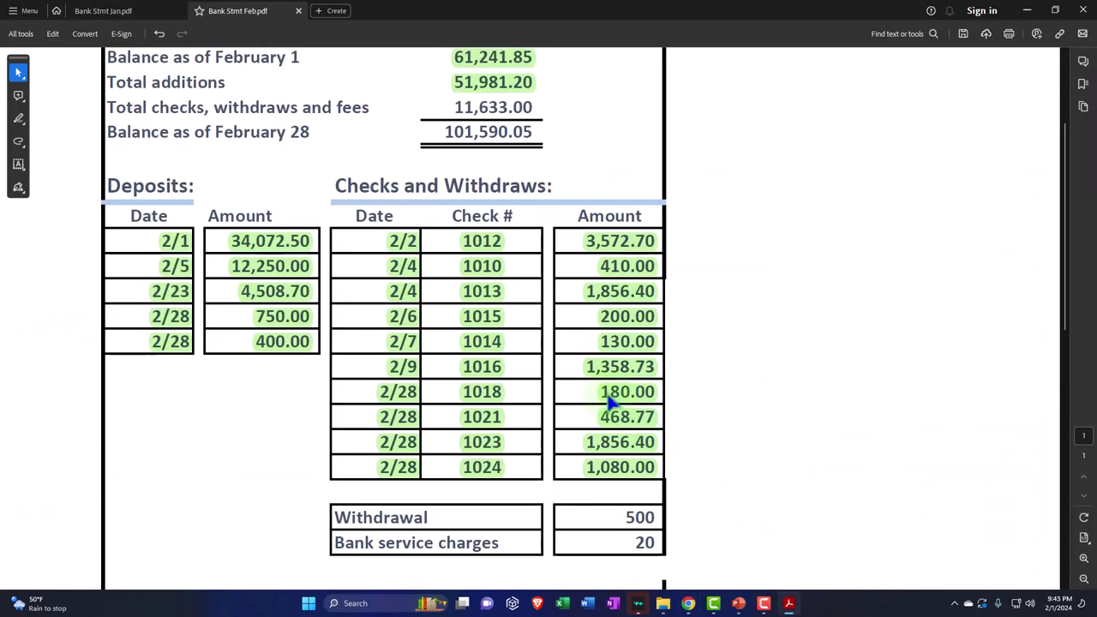
pyautogui.click(1025, 12)
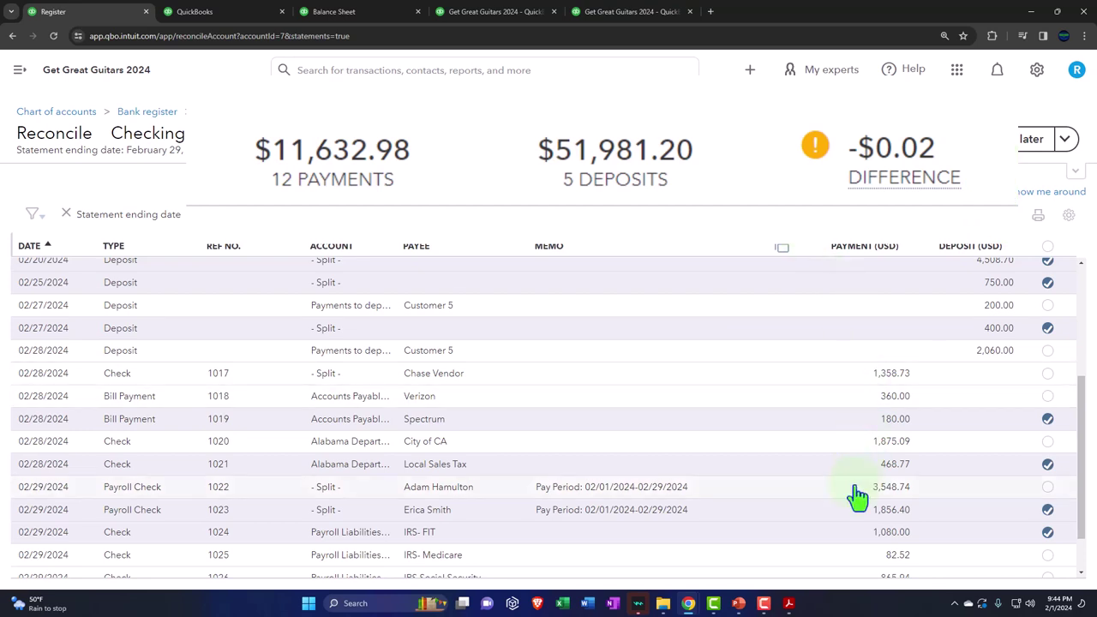
pyautogui.moveTo(789, 603)
pyautogui.click(844, 555)
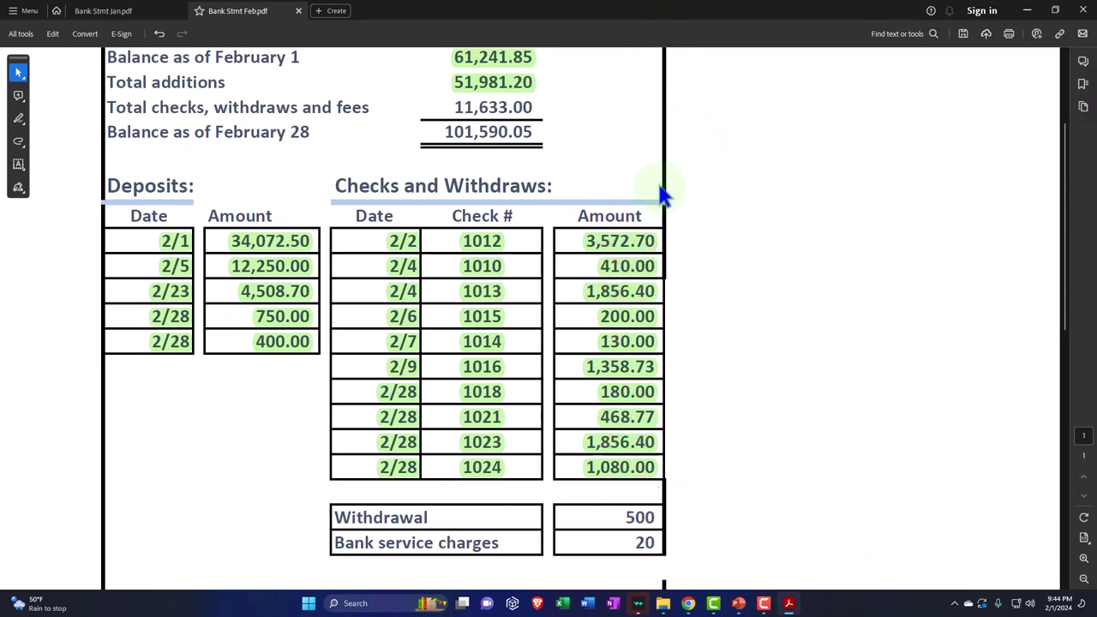
pyautogui.moveTo(737, 604)
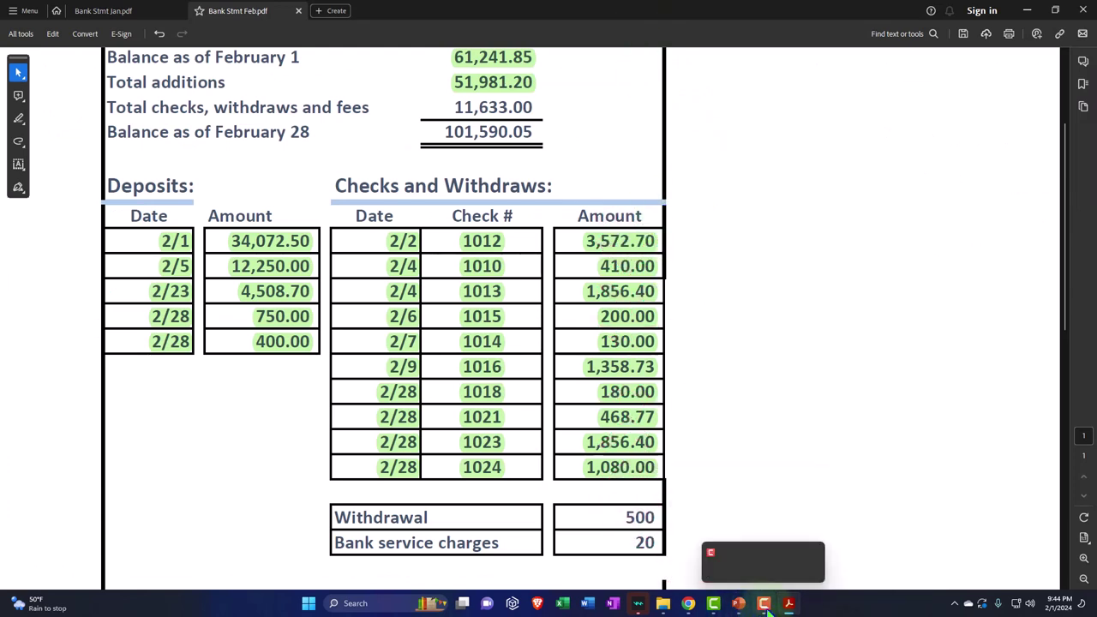
pyautogui.click(1026, 10)
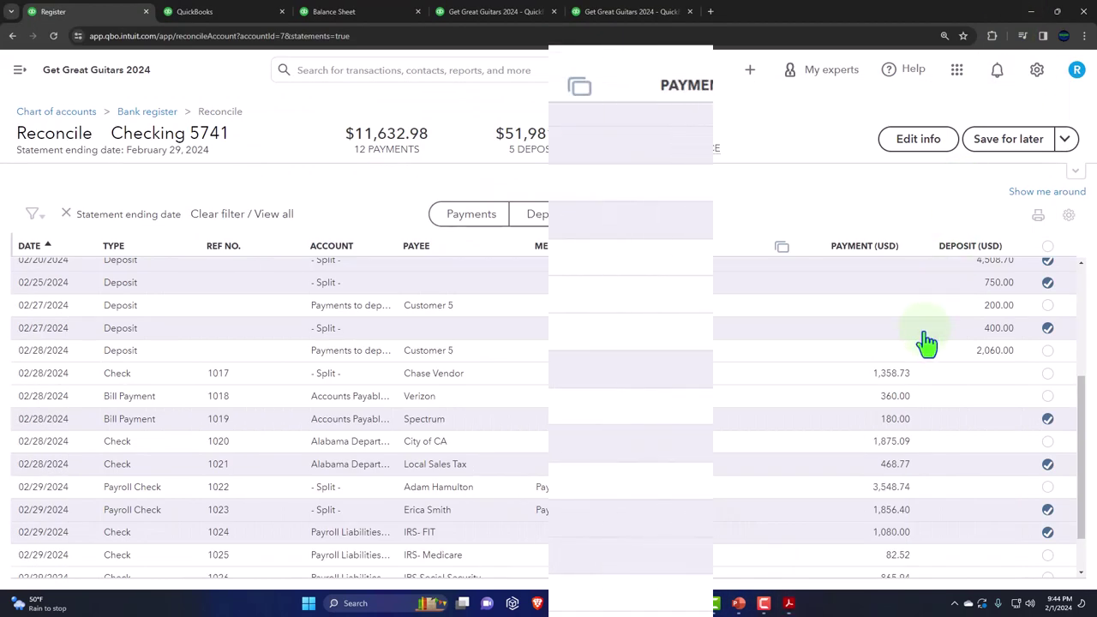
# Step: Compare the amounts of payroll checks 1012 and 1013 with those on the February bank statement
pyautogui.scroll(3, 817, 261)
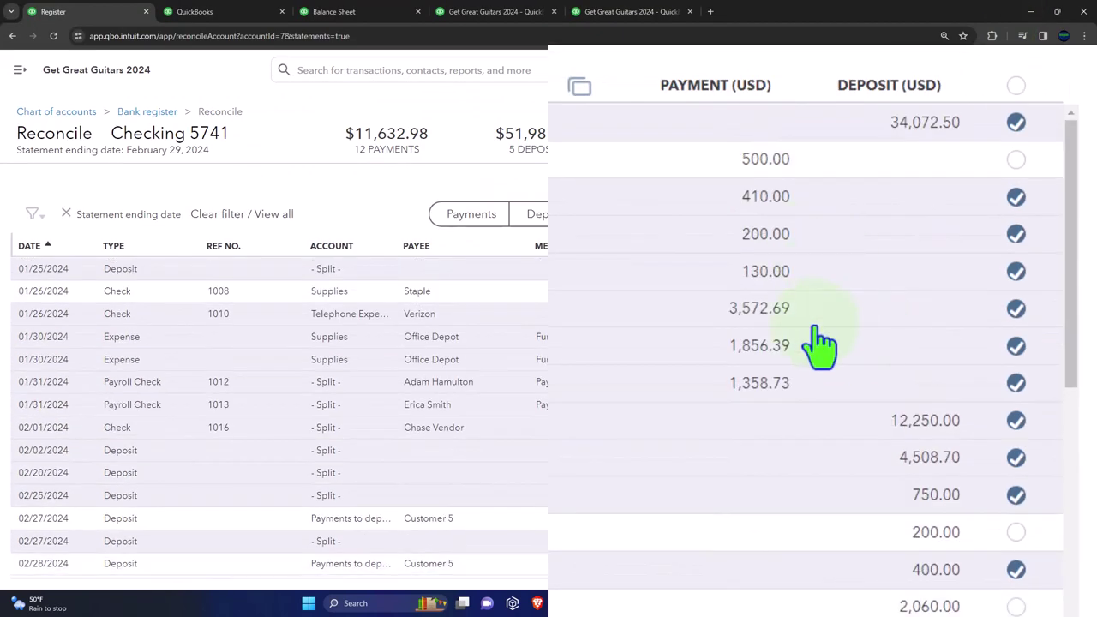
pyautogui.moveTo(788, 603)
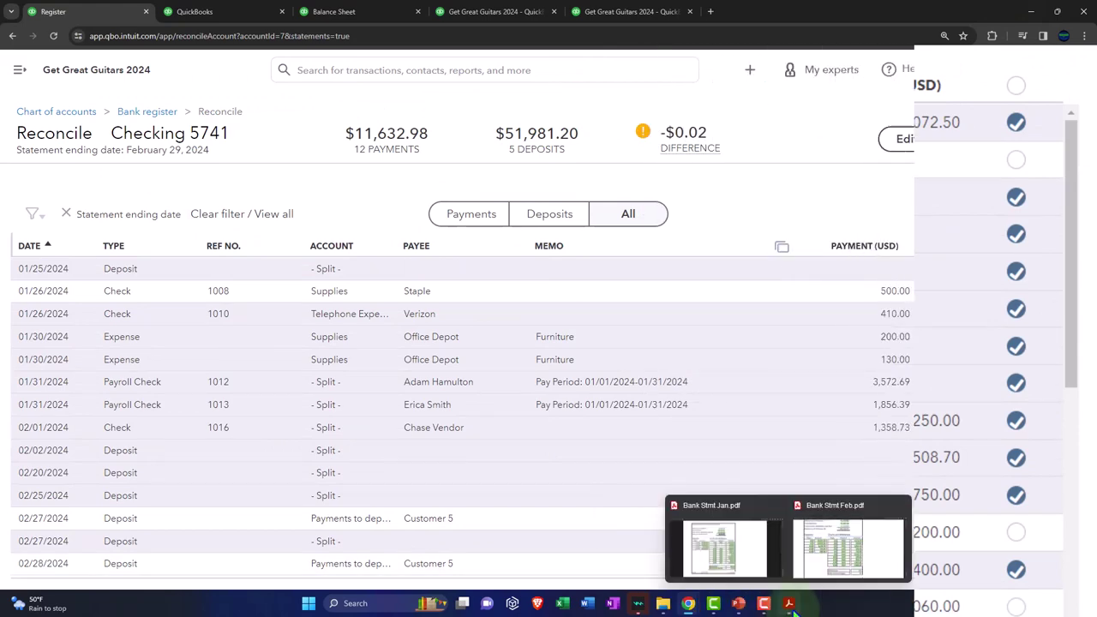
pyautogui.click(837, 549)
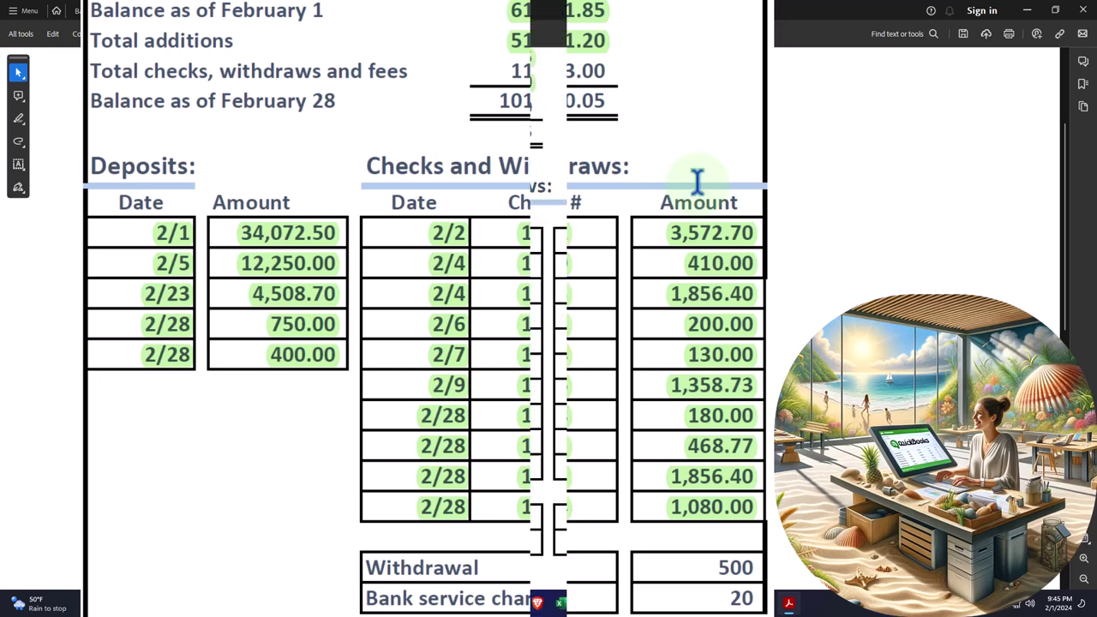
# Step: Recheck the reconciliation's cleared payments against the checks and withdrawals on the February bank statement PDF
pyautogui.click(1028, 16)
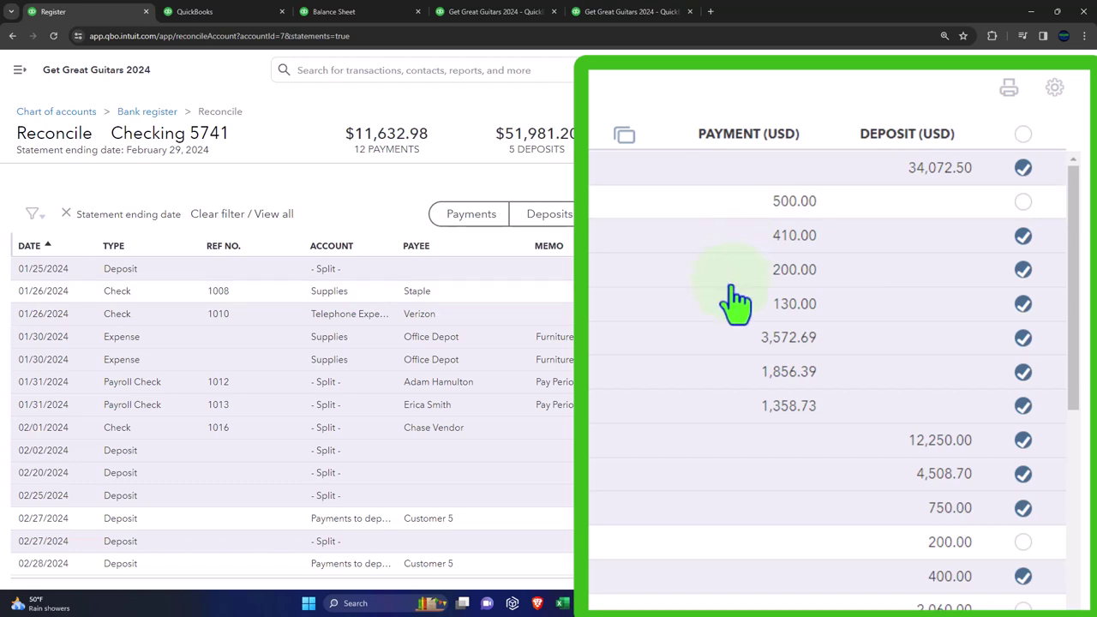
pyautogui.moveTo(789, 604)
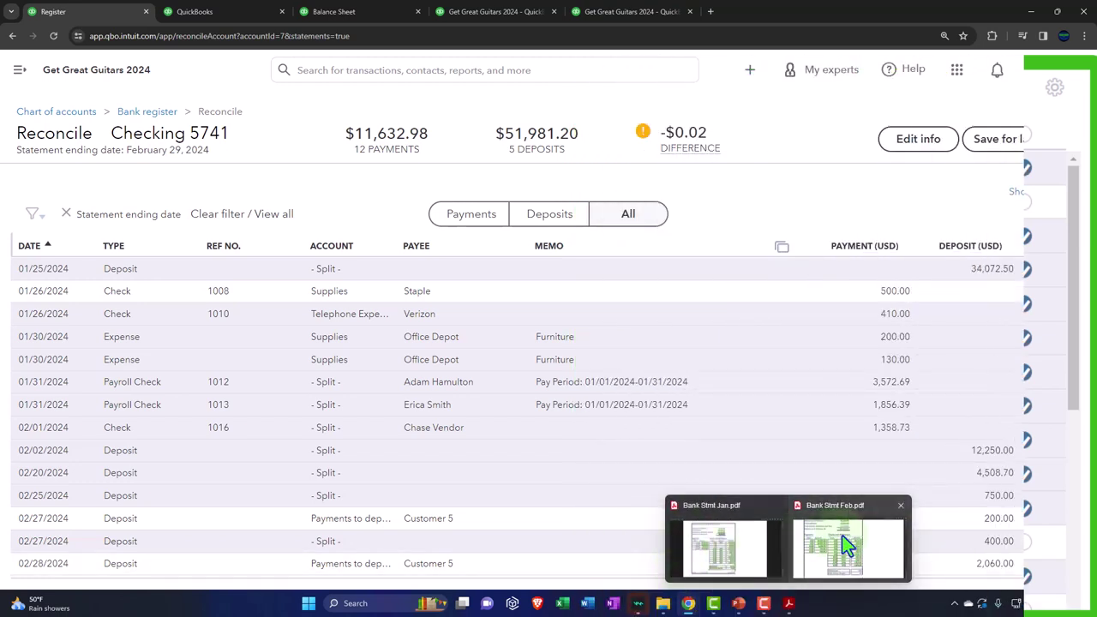
pyautogui.click(847, 545)
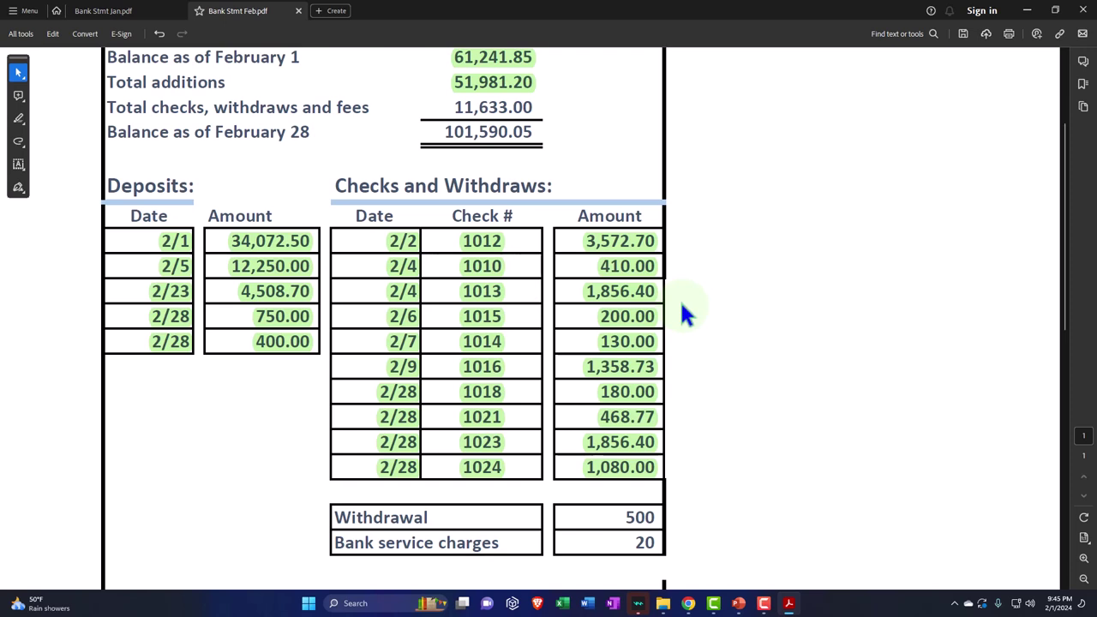
# Step: Return to the Checking 5741 reconciliation in QuickBooks and save it for later
pyautogui.click(1026, 10)
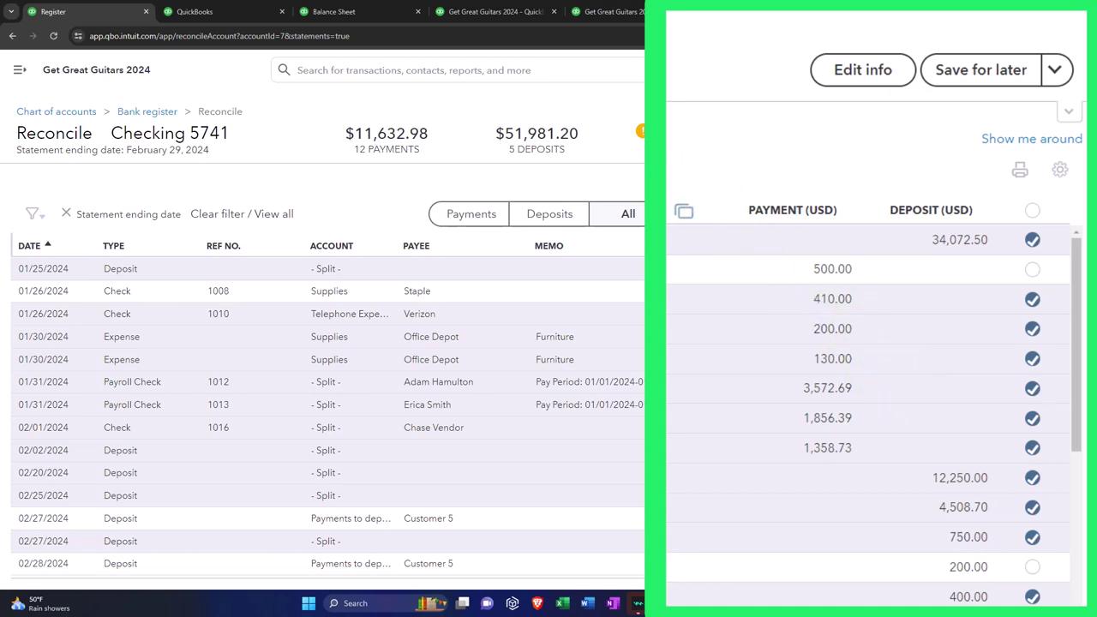
pyautogui.click(1064, 74)
pyautogui.click(1011, 86)
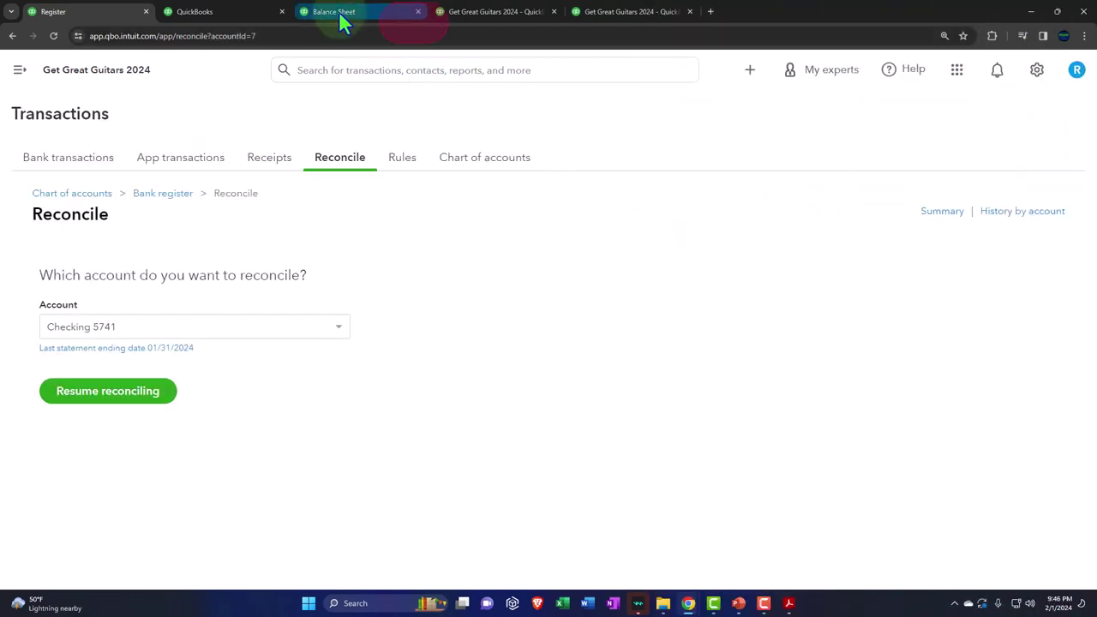
# Step: Switch to the February bank statement PDF and highlight the withdrawal and bank service charges rows with their amounts
pyautogui.moveTo(788, 603)
pyautogui.click(835, 556)
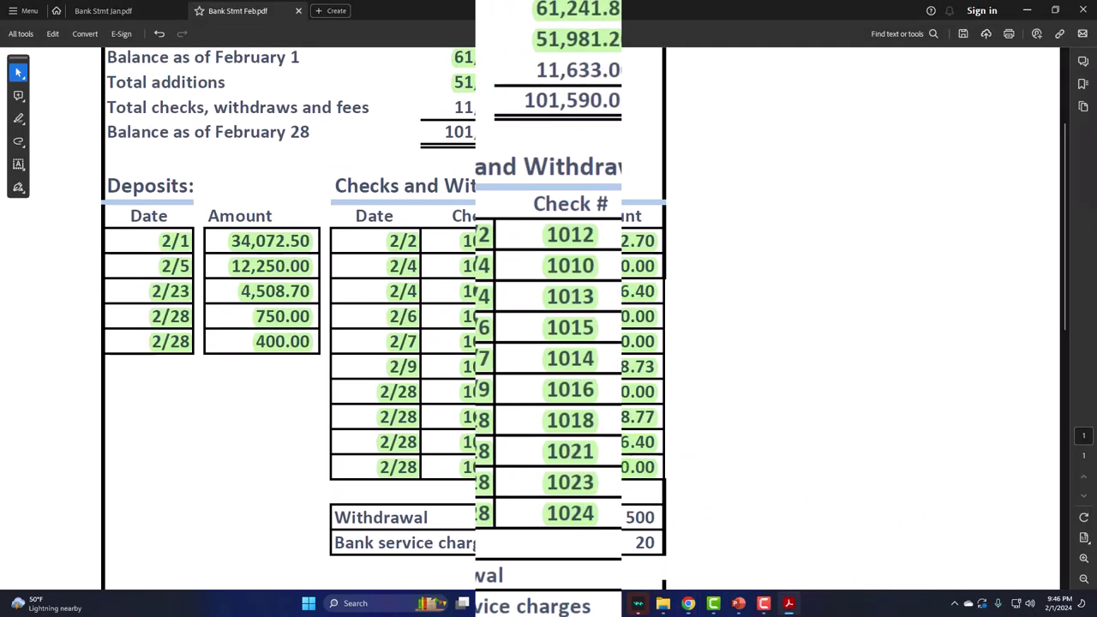
pyautogui.moveTo(392, 576); pyautogui.dragTo(778, 606)
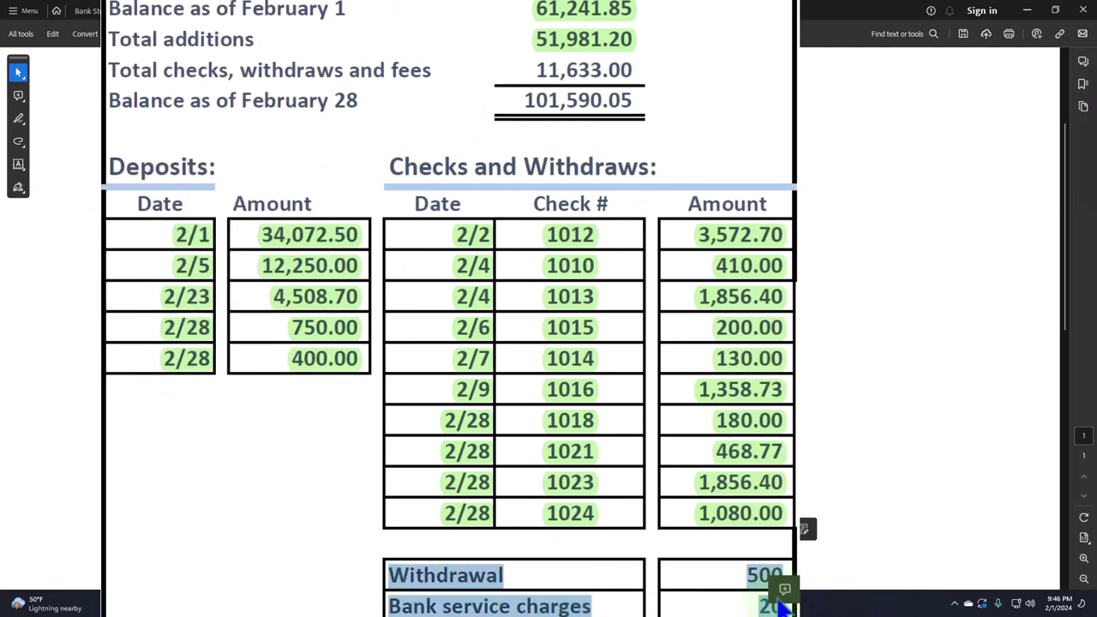
pyautogui.click(782, 605)
# Step: Highlight the total checks, withdraws and fees amount on the February bank statement and return to QuickBooks
pyautogui.scroll(2, 450, 343)
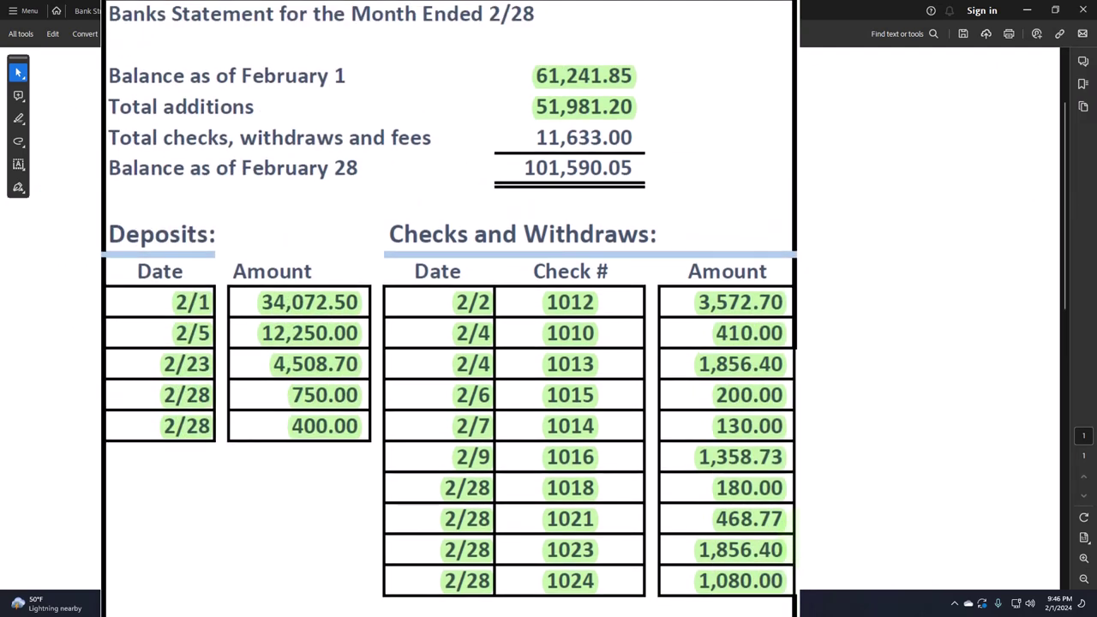
pyautogui.moveTo(534, 137); pyautogui.dragTo(638, 137)
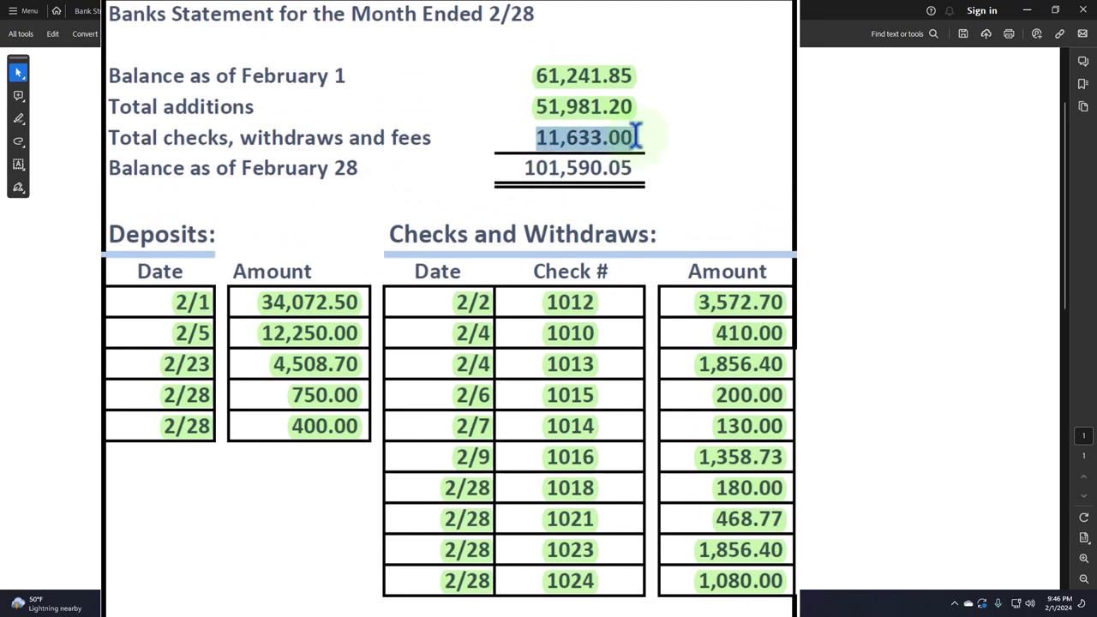
pyautogui.click(692, 117)
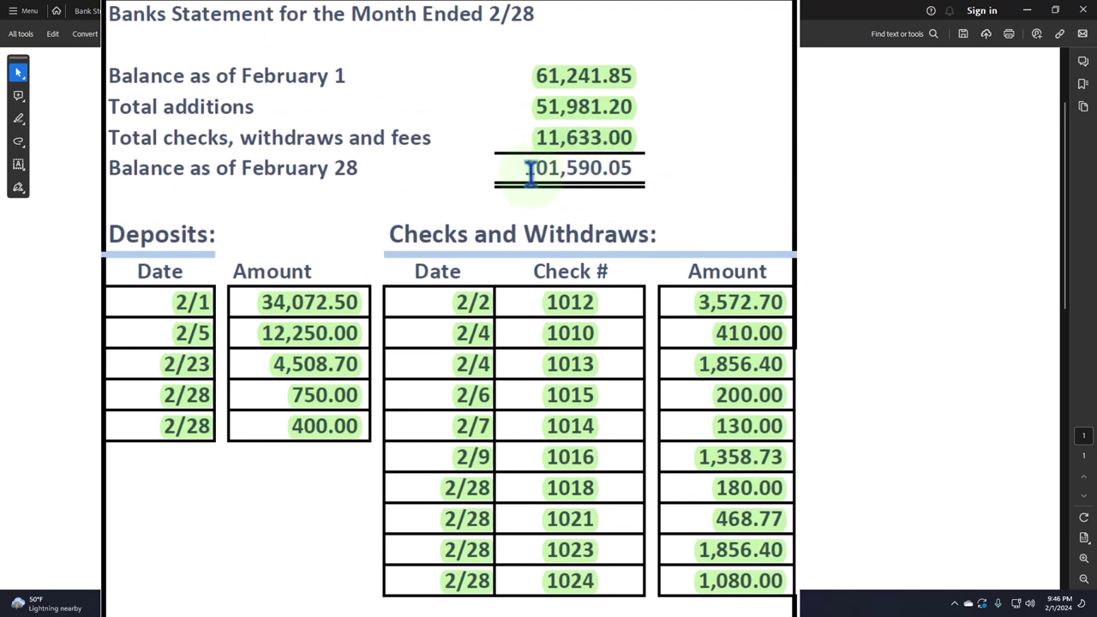
pyautogui.keyDown('ctrl'); pyautogui.scroll(-3, 532, 171); pyautogui.keyUp('ctrl')
pyautogui.click(1028, 12)
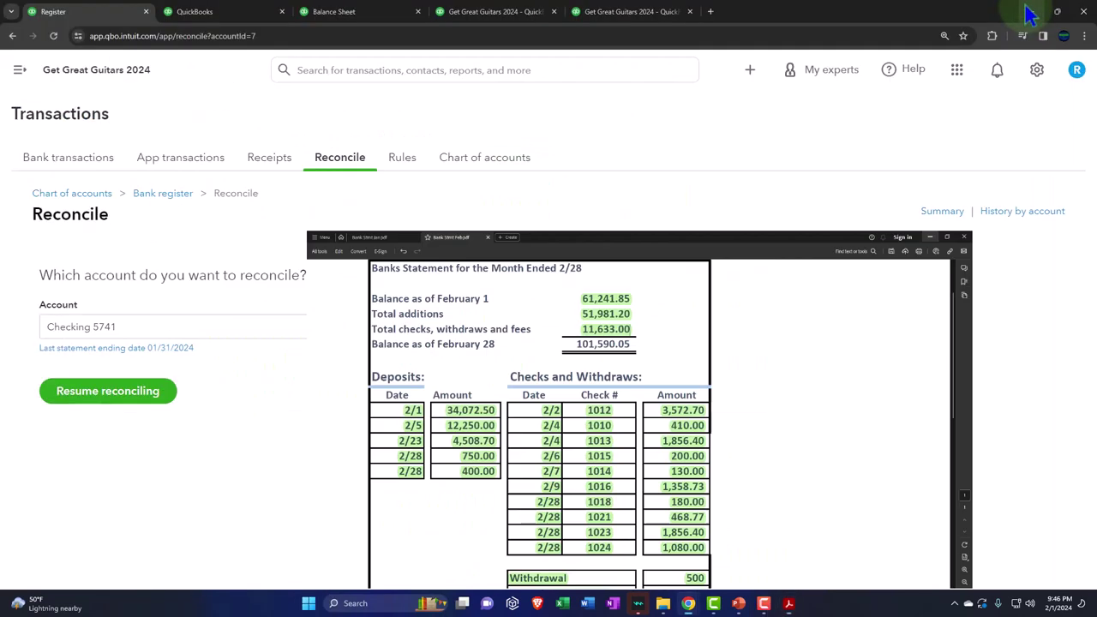
pyautogui.click(1024, 15)
# Step: Review the income and expense lines in the January - February 2024 Profit and Loss report
pyautogui.click(493, 11)
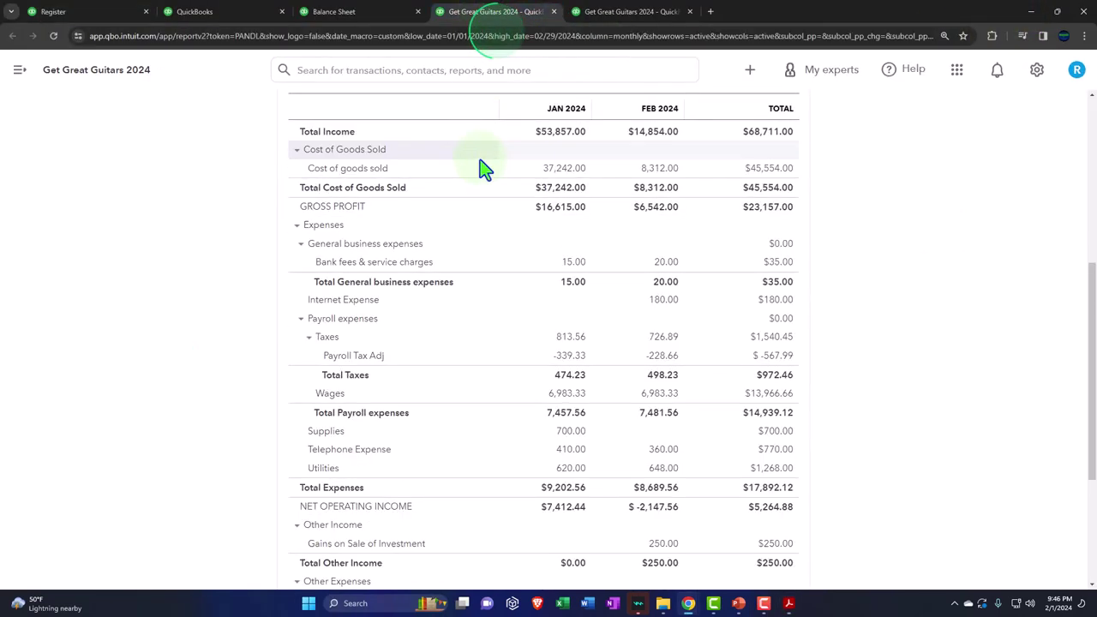
pyautogui.scroll(5, 481, 168)
pyautogui.scroll(-2, 504, 336)
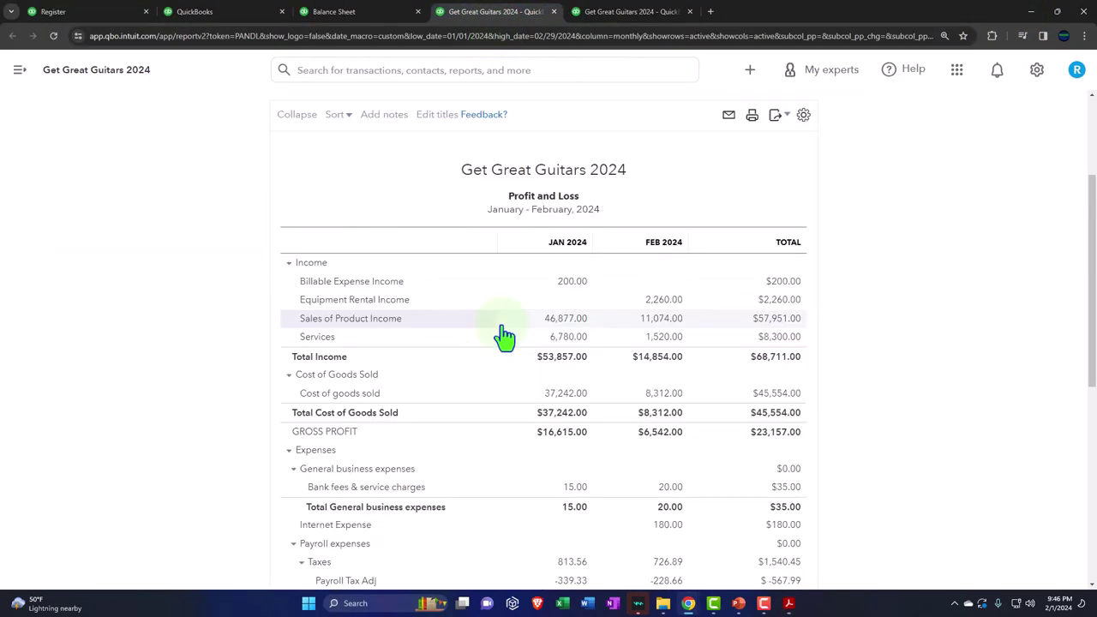
pyautogui.keyDown('ctrl'); pyautogui.scroll(1, 503, 336); pyautogui.keyUp('ctrl')
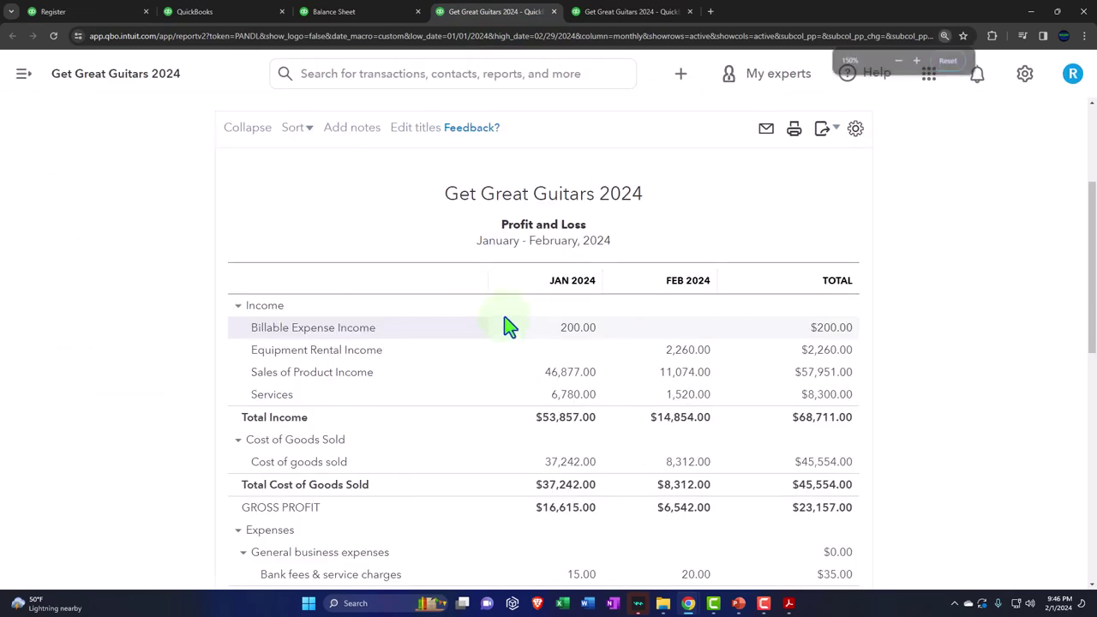
# Step: Rerun the monthly Trial Balance report for 01/01/2024 to 02/29/2024
pyautogui.click(632, 11)
pyautogui.scroll(3, 576, 223)
pyautogui.click(570, 285)
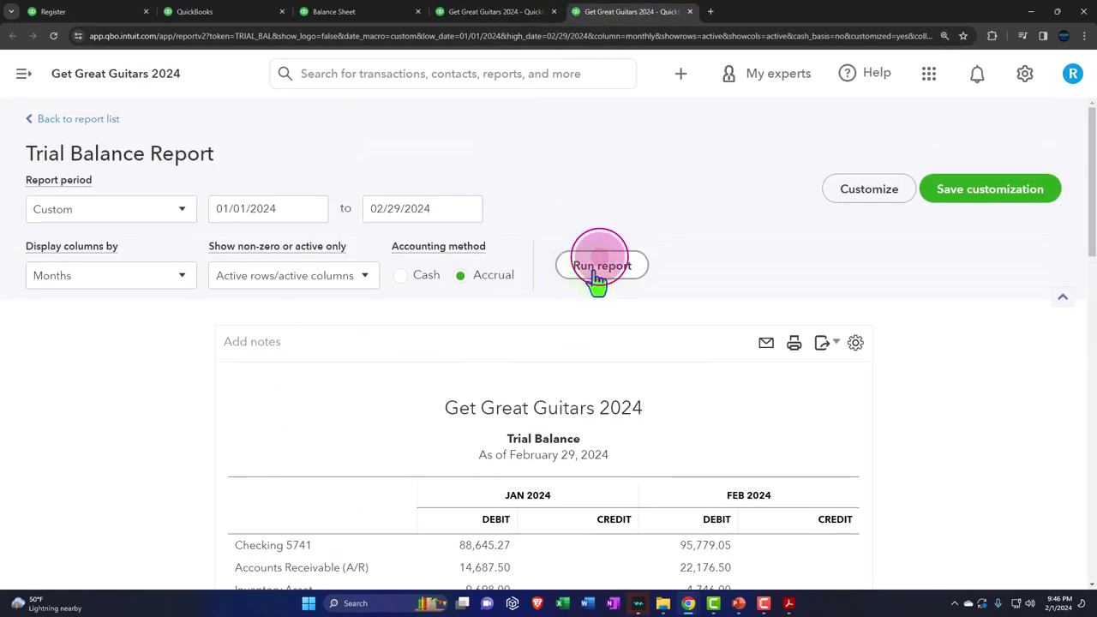
# Step: Examine the January and February account balances in the Trial Balance, from checking through owner draws to the expense accounts
pyautogui.scroll(-3, 623, 338)
pyautogui.keyDown('ctrl'); pyautogui.scroll(1, 625, 341); pyautogui.keyUp('ctrl')
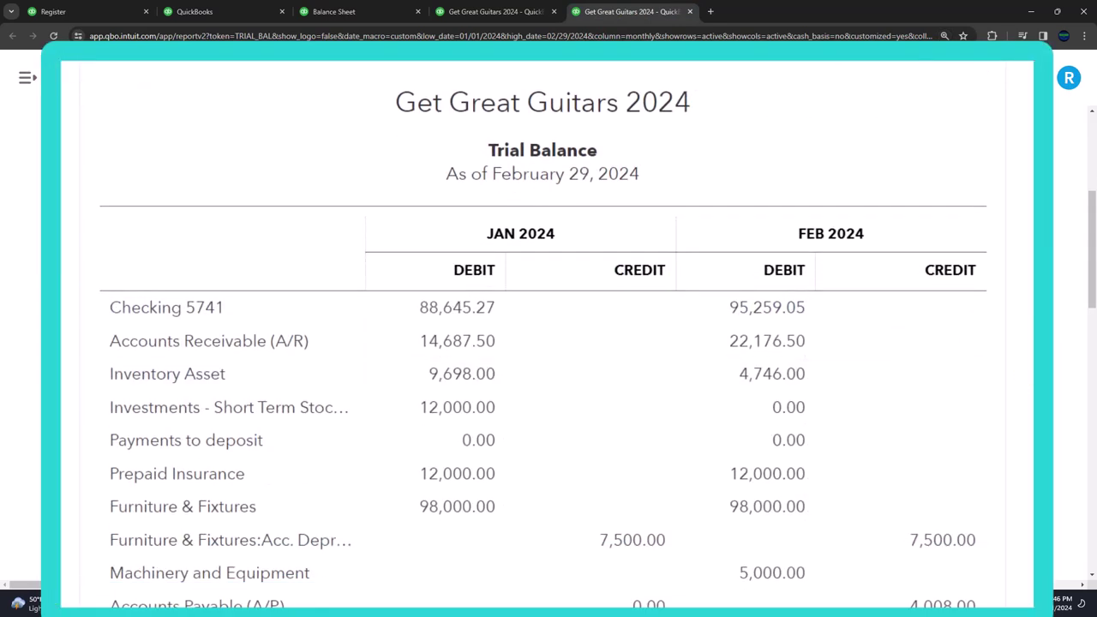
pyautogui.scroll(-1, 548, 343)
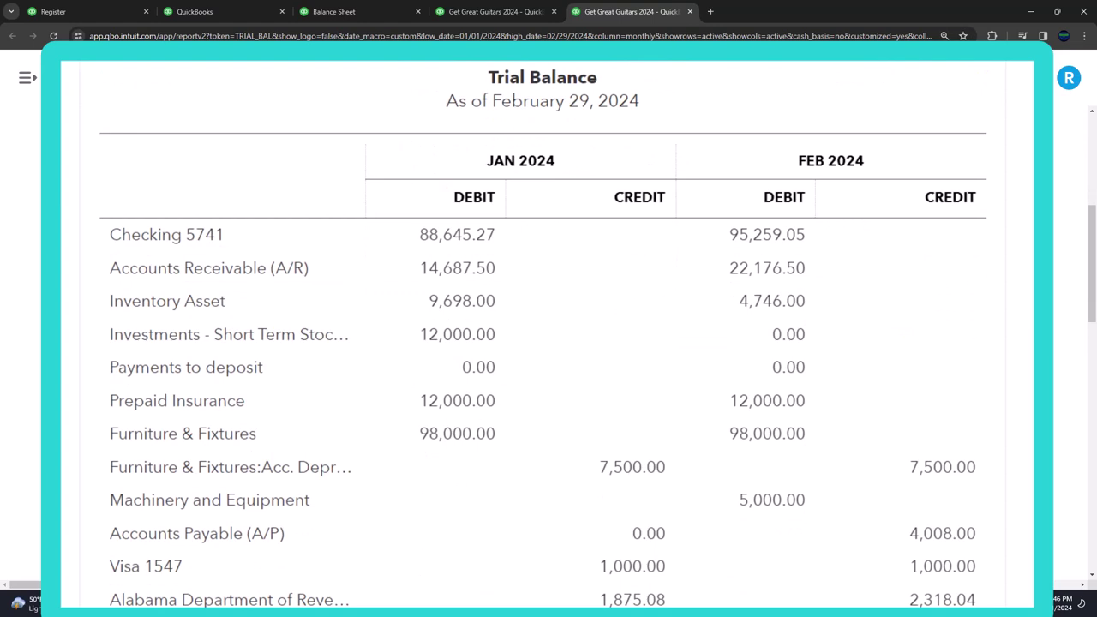
pyautogui.scroll(-5, 548, 343)
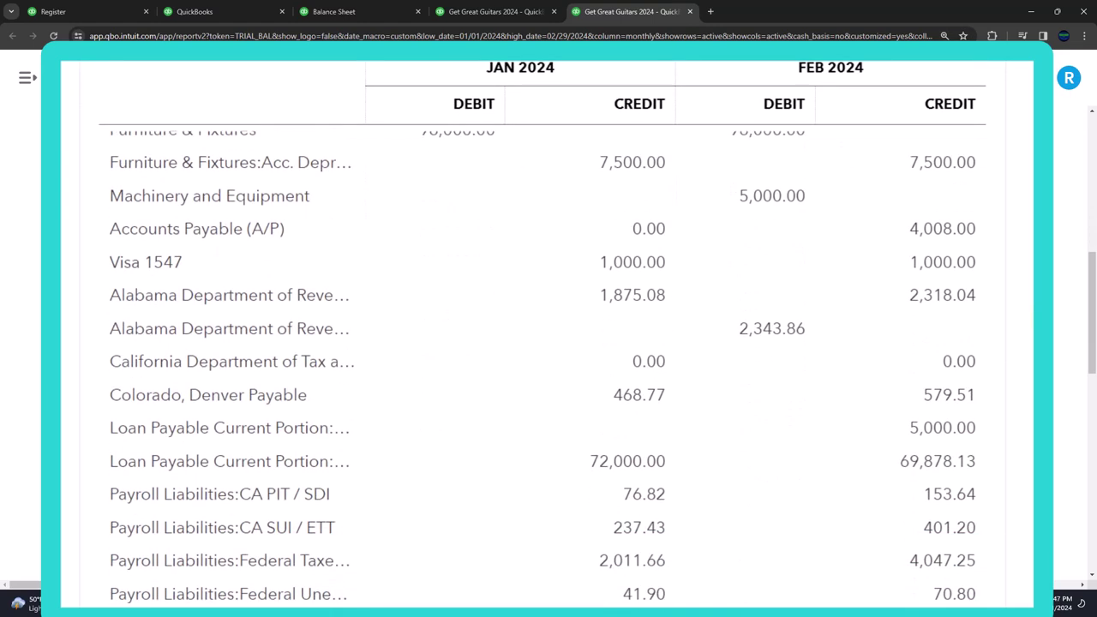
pyautogui.scroll(-3, 549, 343)
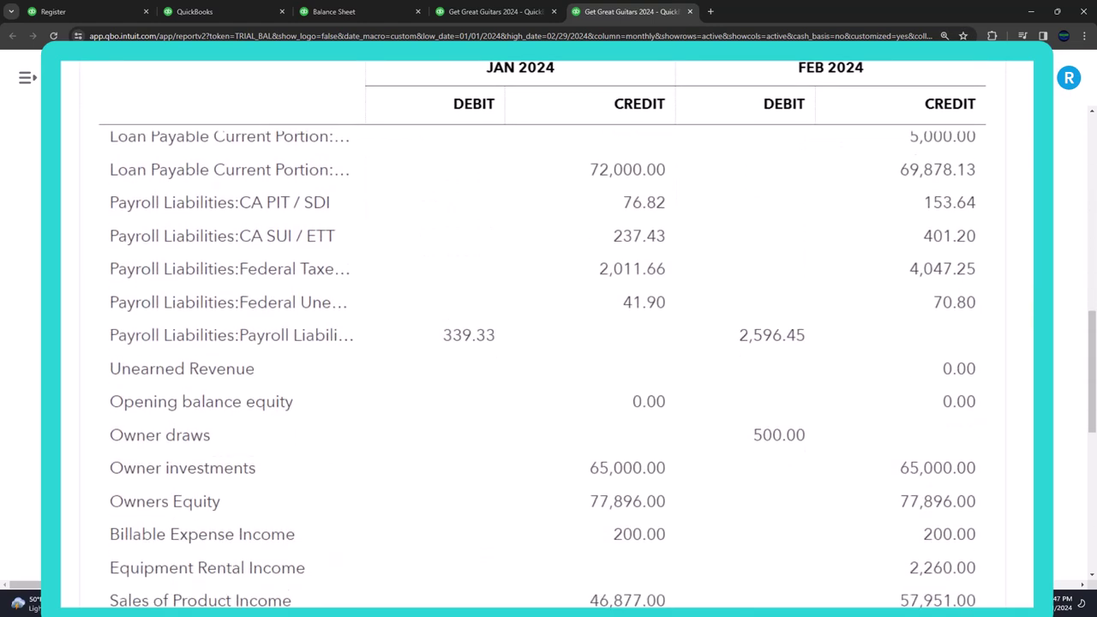
pyautogui.scroll(-1, 1008, 446)
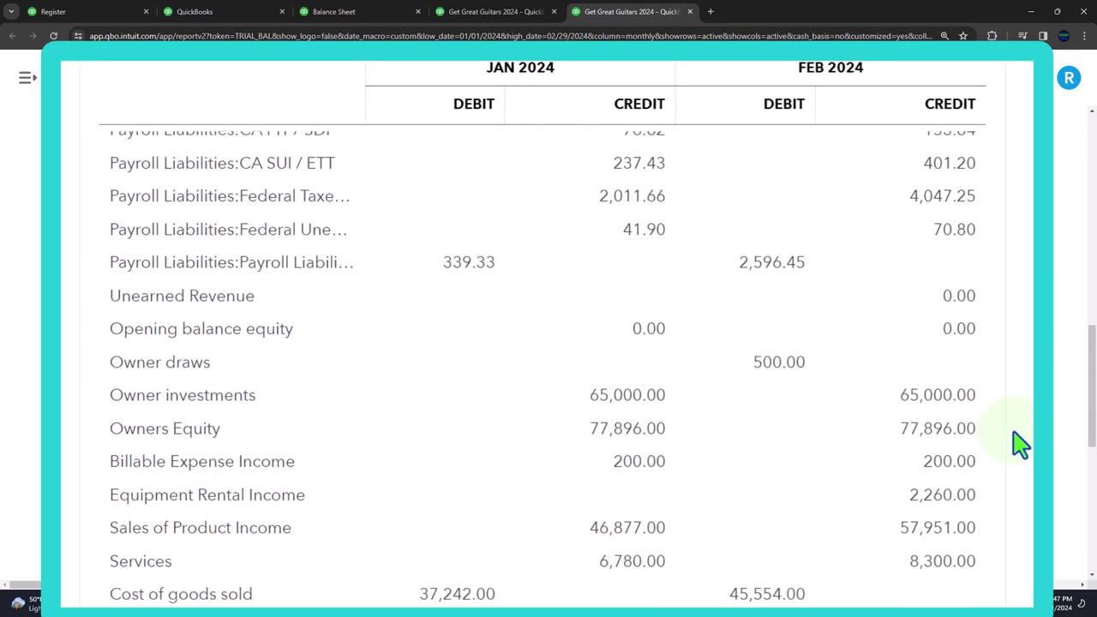
pyautogui.scroll(-4, 1020, 440)
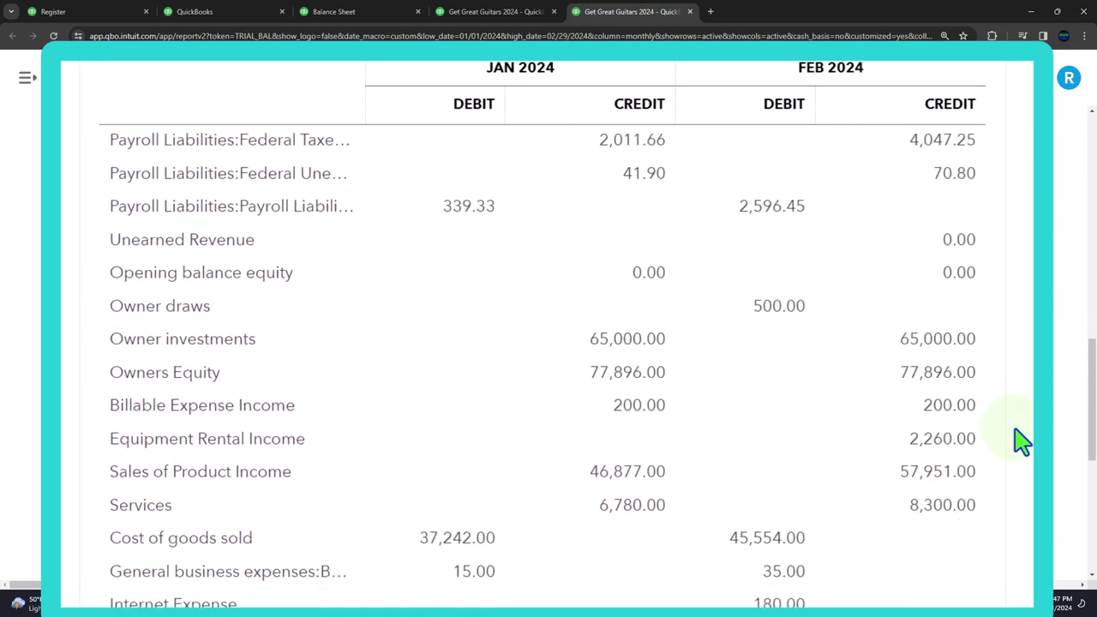
pyautogui.scroll(-2, 1020, 439)
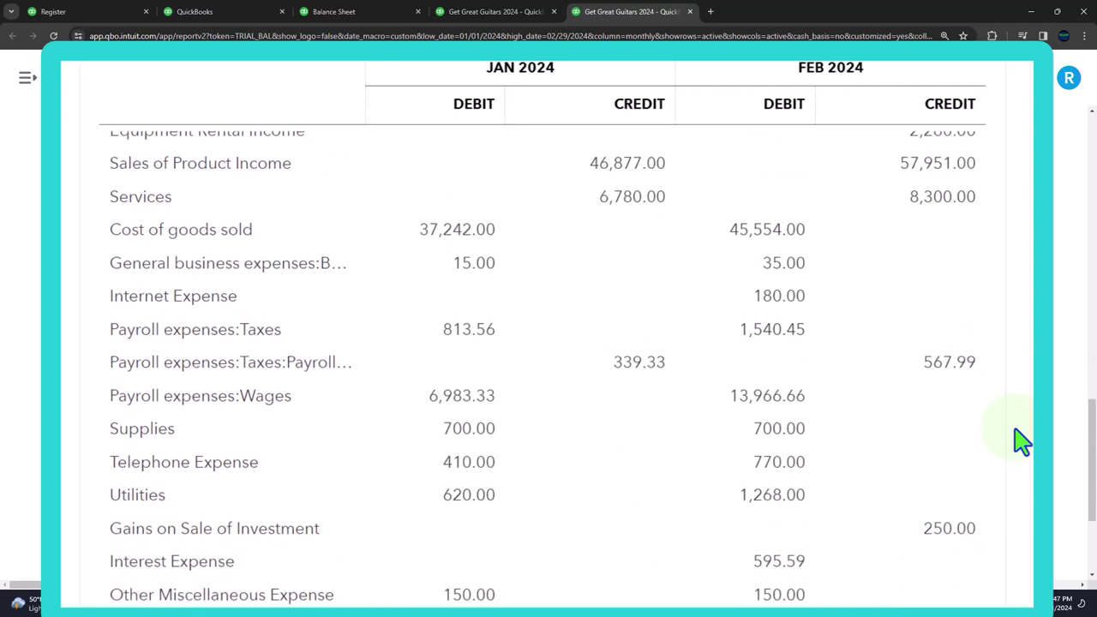